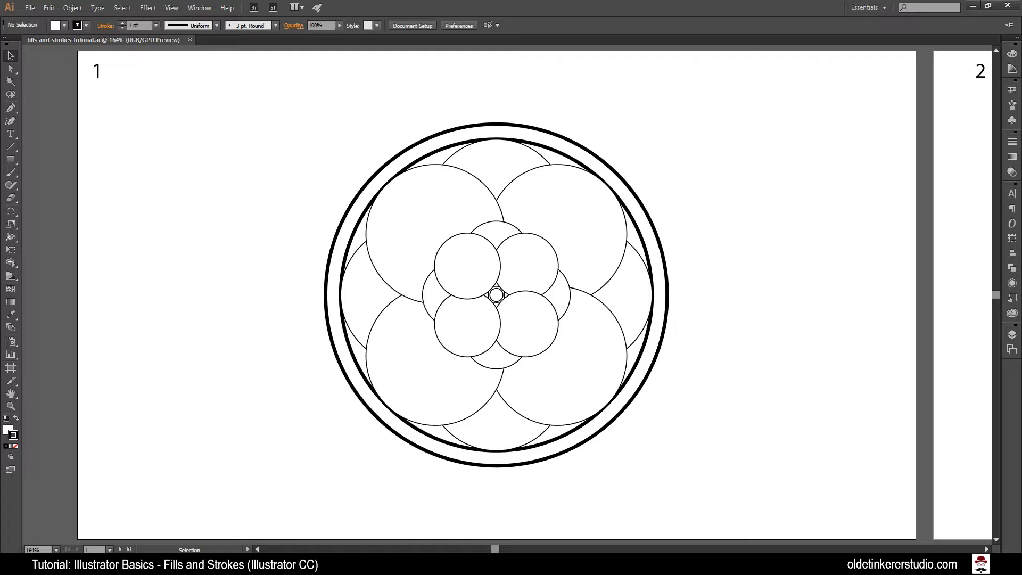
Step: Fill the tiny circle at the centre of the rosette with the green #426d41
key(x)
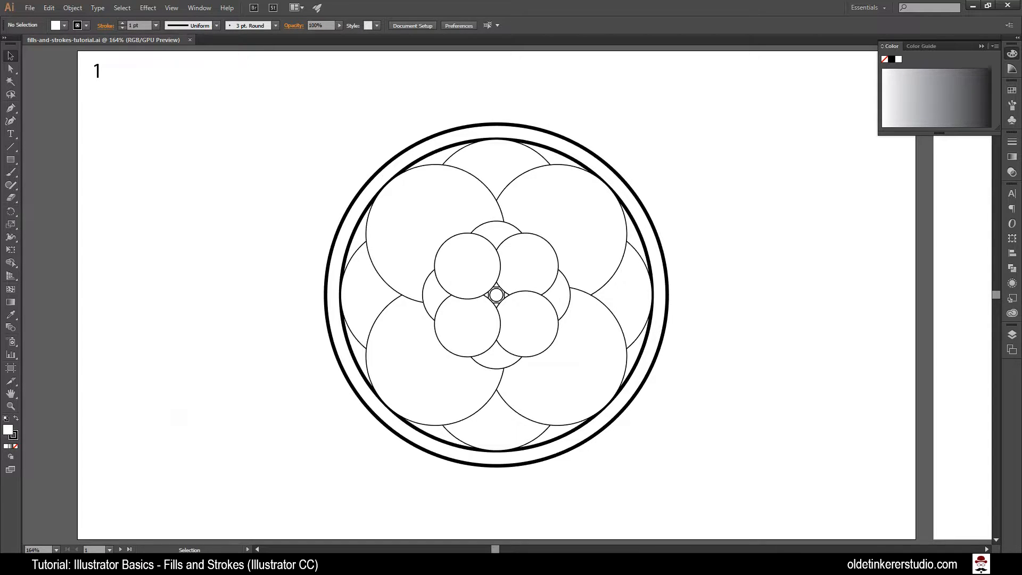
click(408, 358)
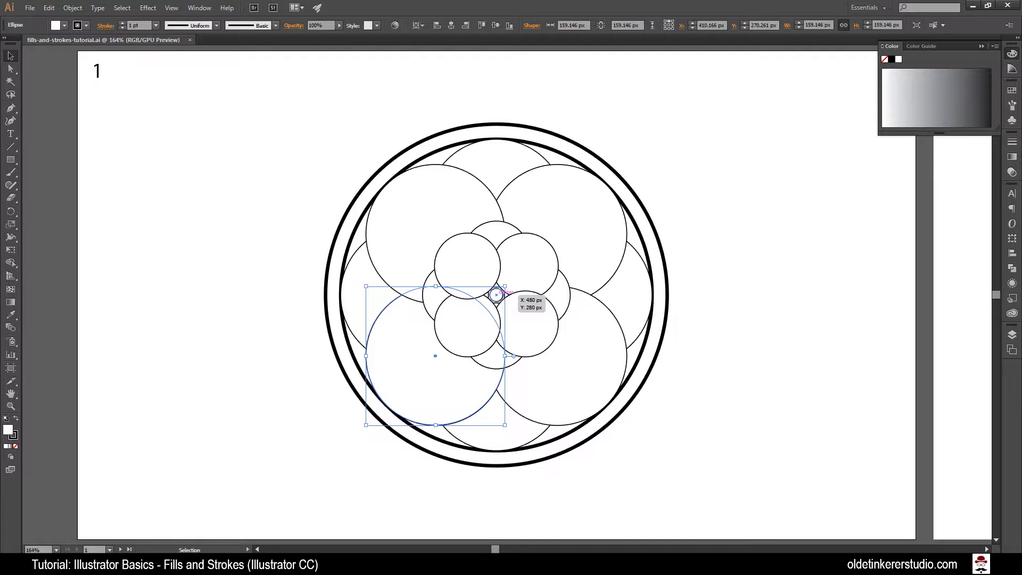
click(496, 295)
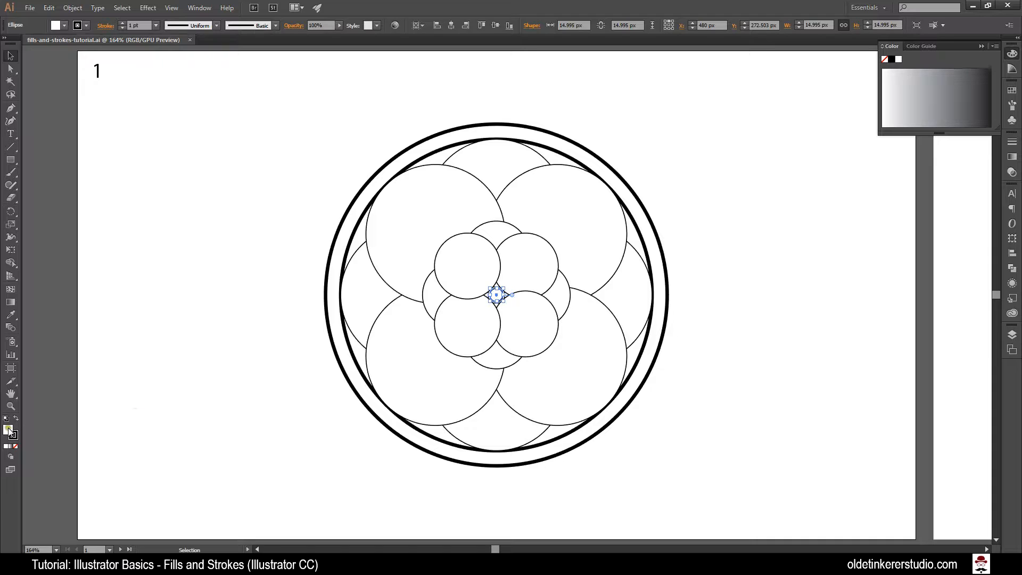
double_click(8, 430)
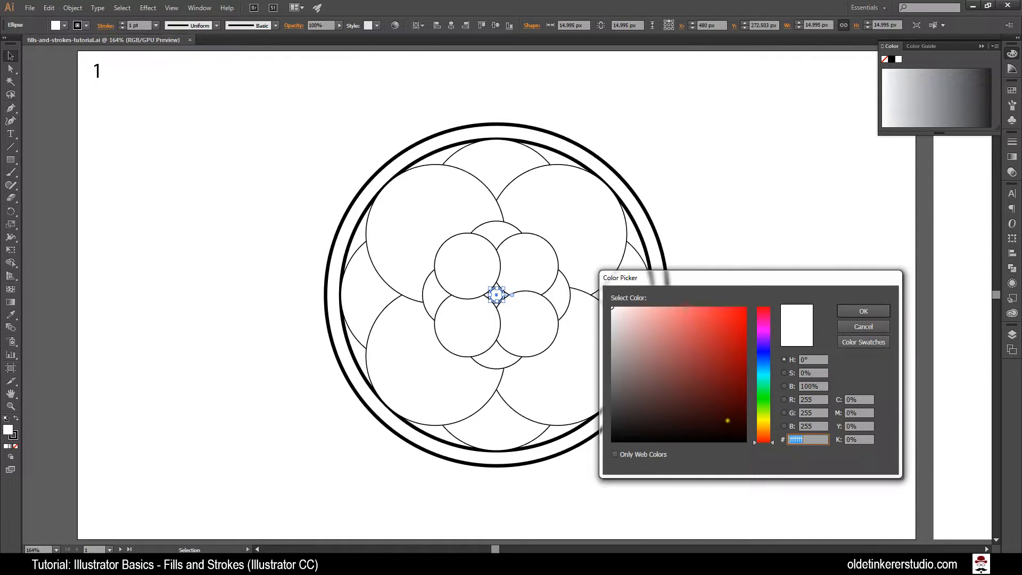
drag(774, 445, 774, 398)
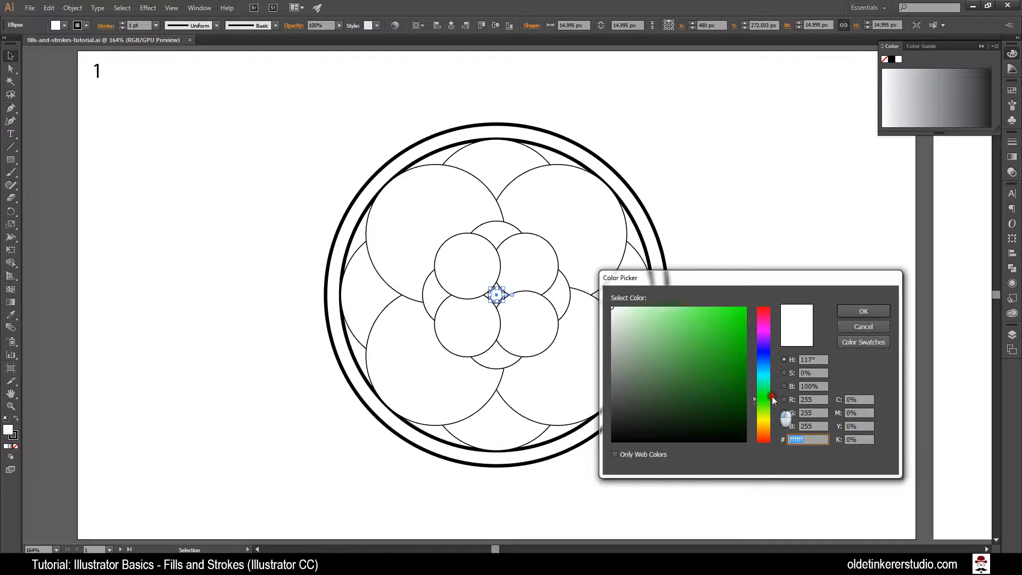
drag(671, 381, 666, 384)
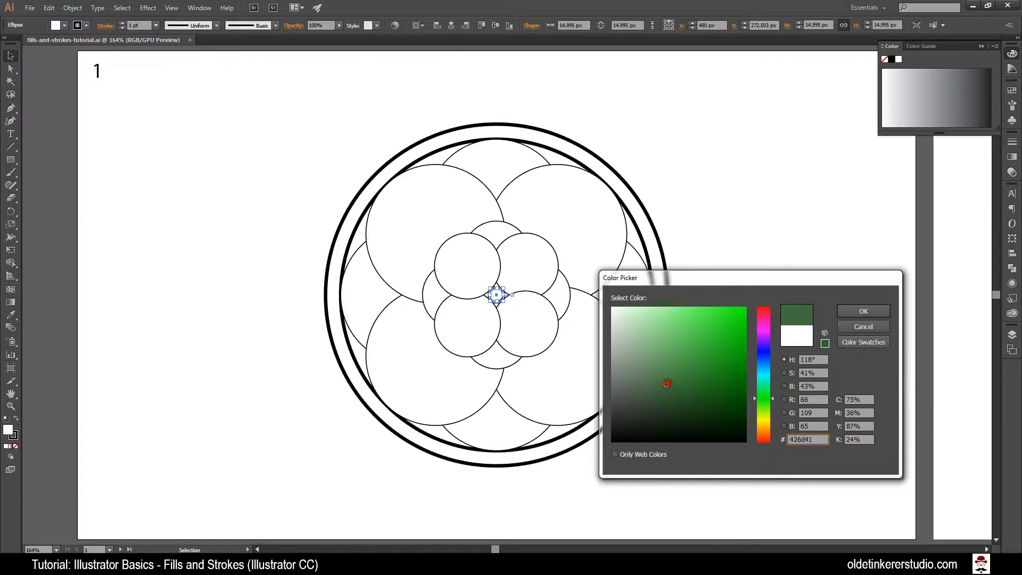
click(863, 311)
click(747, 281)
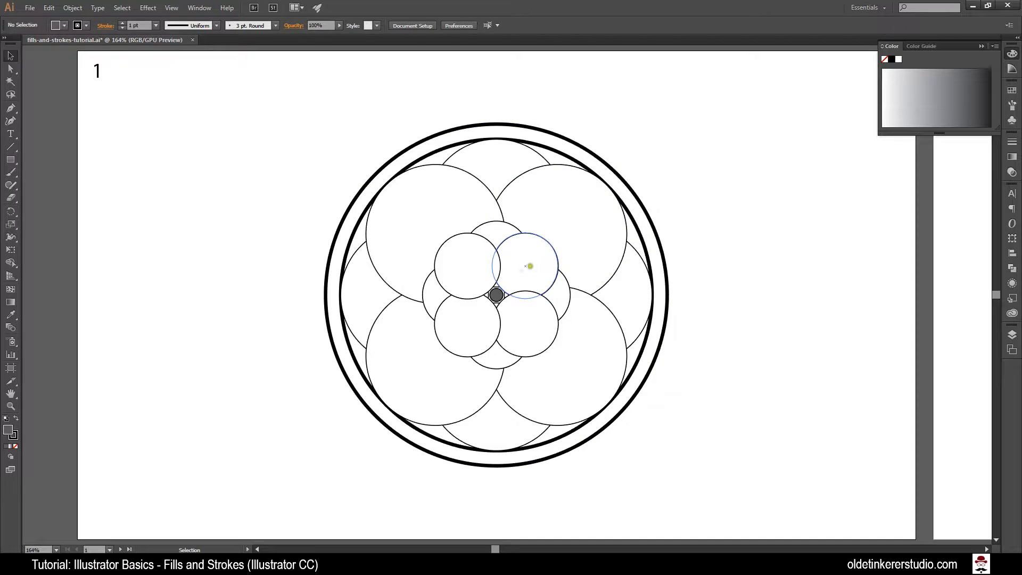
Step: Fill the upper-right circle of the four small inner circles with the blue swatch R=0 G=113 B=188
click(537, 264)
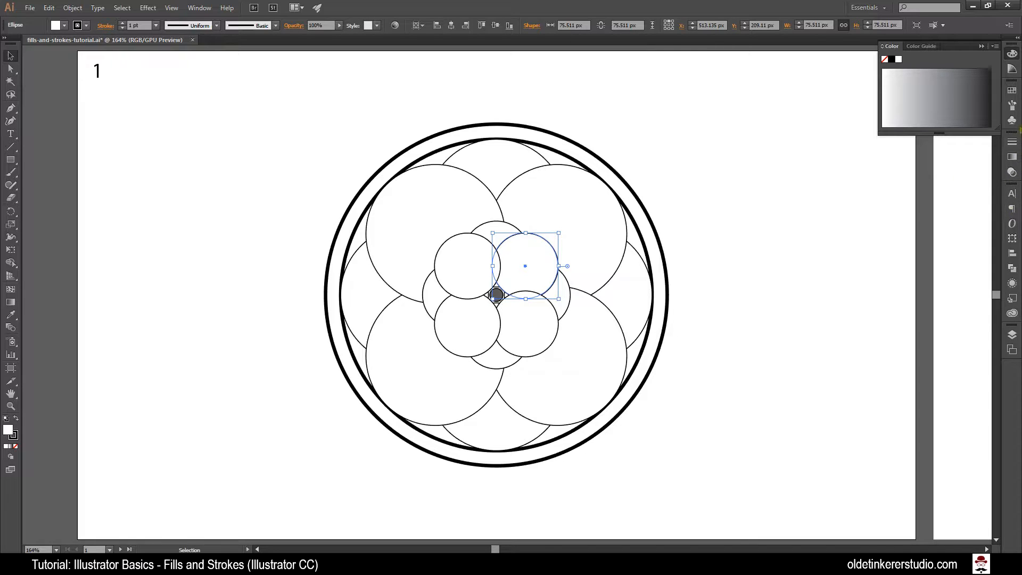
click(1011, 92)
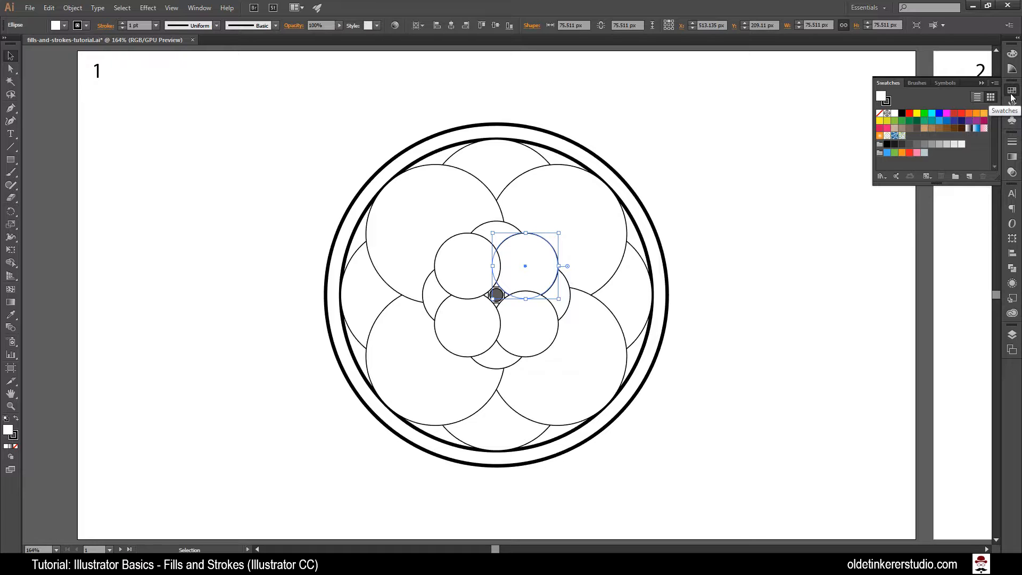
click(200, 8)
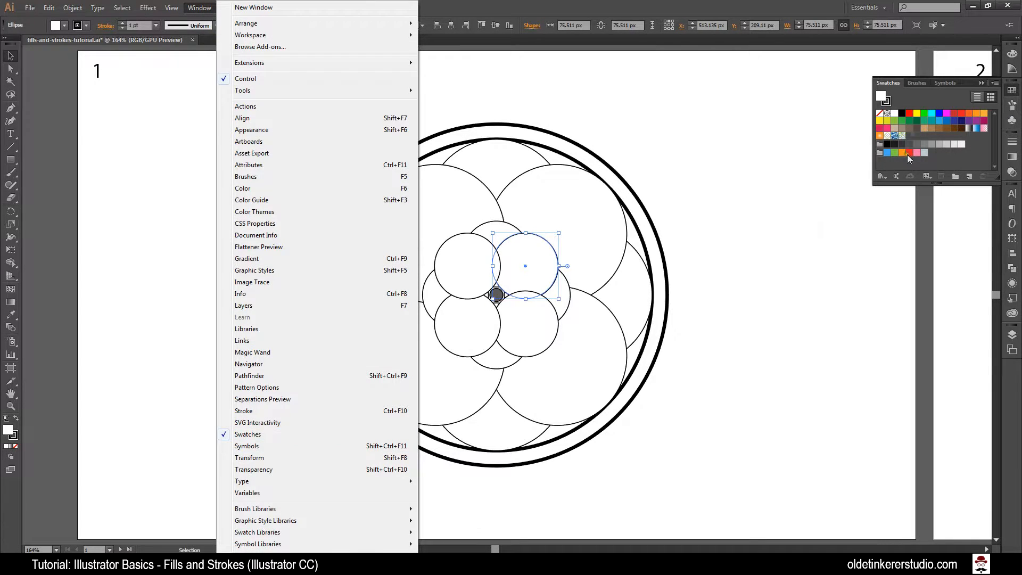
click(956, 97)
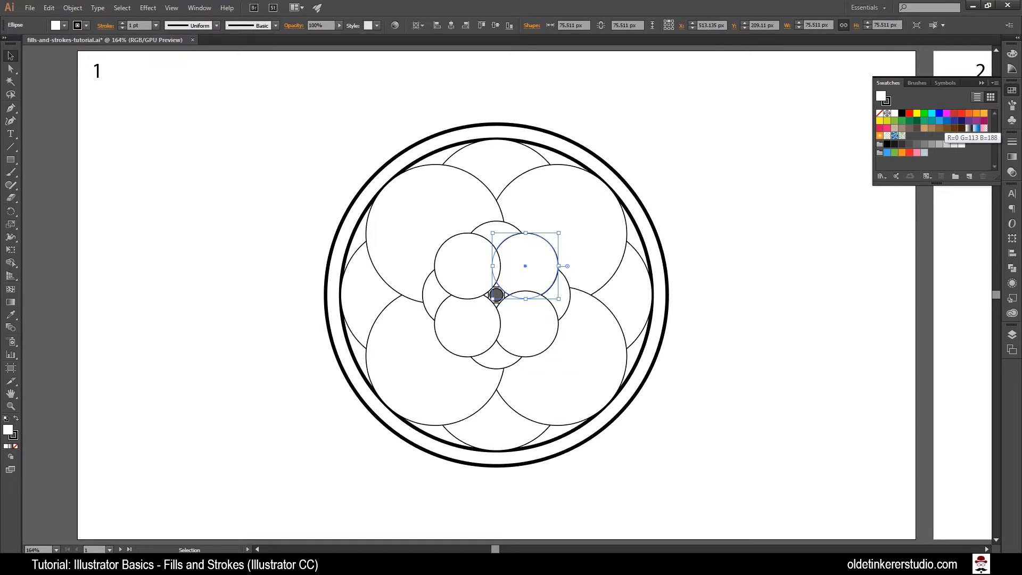
click(946, 121)
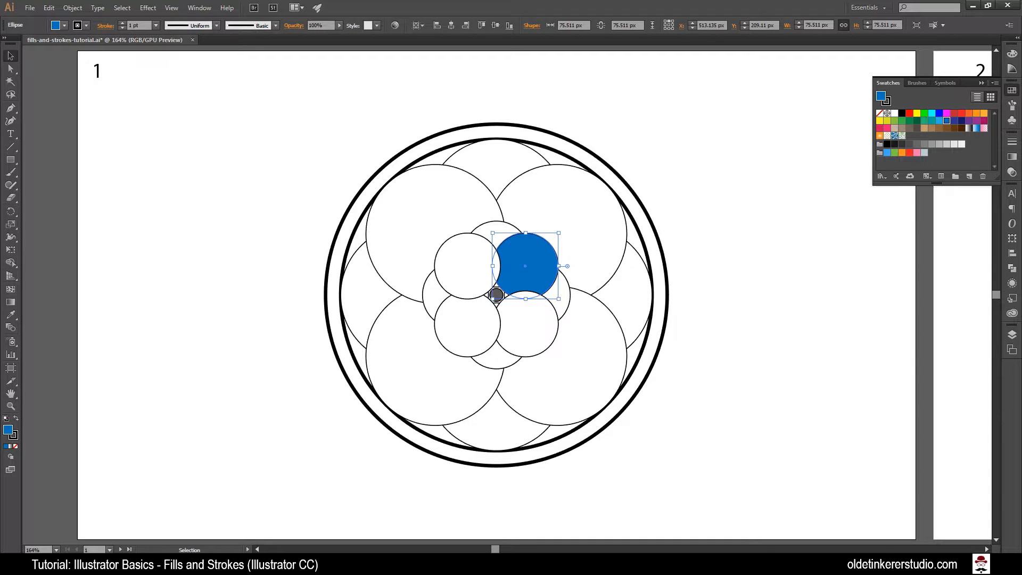
Step: Load the Nature swatch library Landscape and fill the tiny centre circle with its Mountains grey C=0 M=0 Y=0 K=38
click(886, 178)
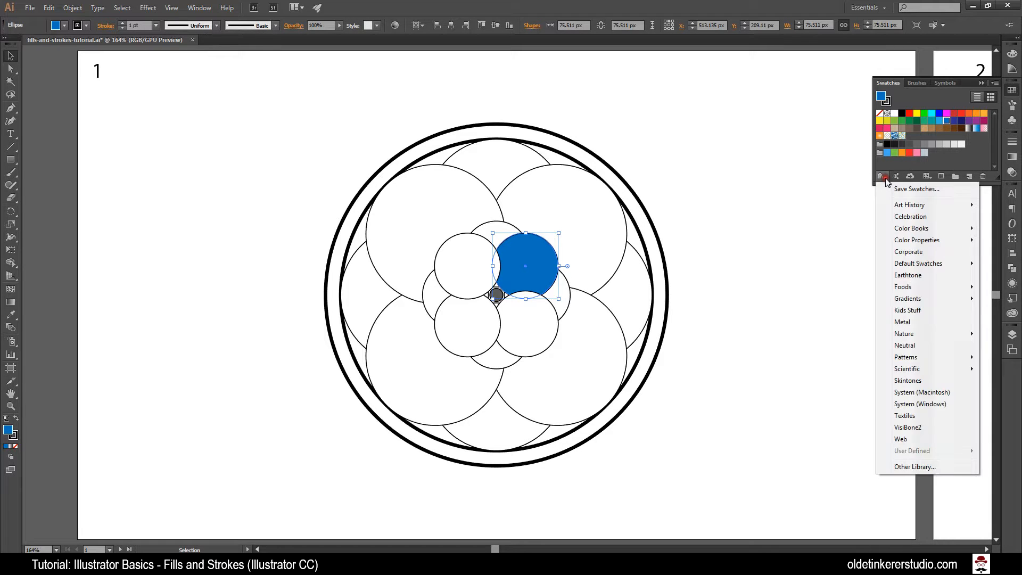
mouse_move(911, 334)
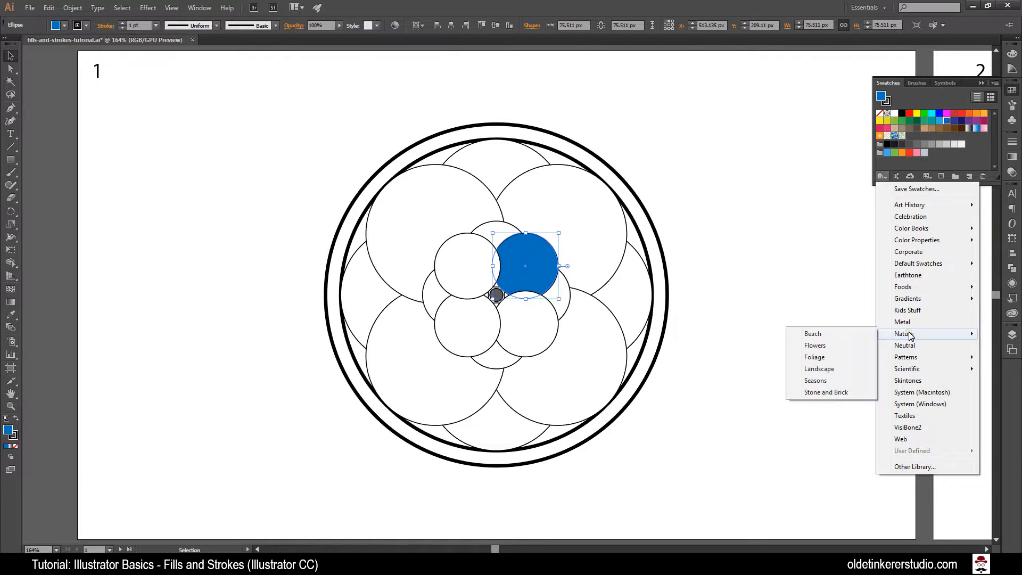
click(822, 369)
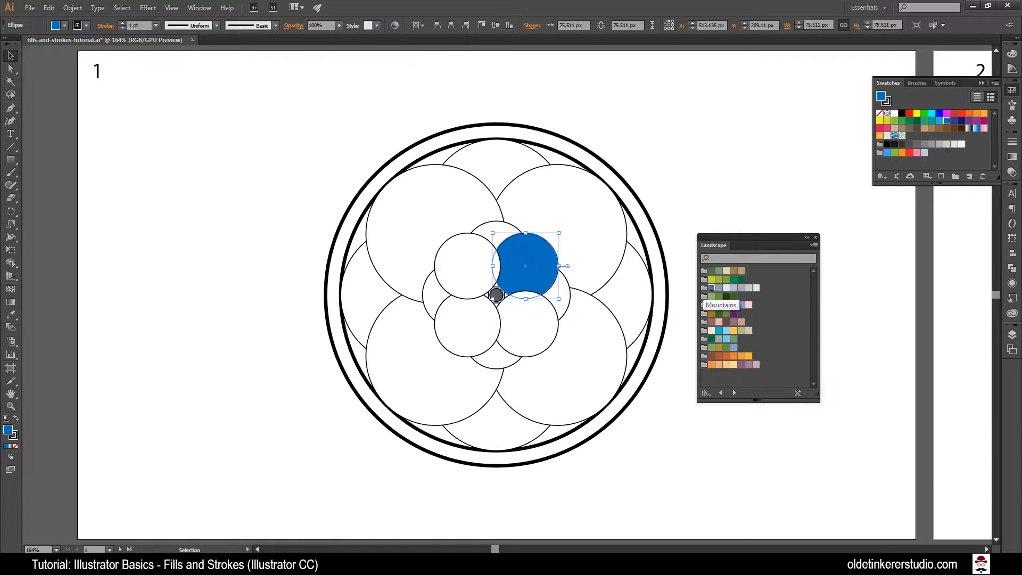
click(496, 294)
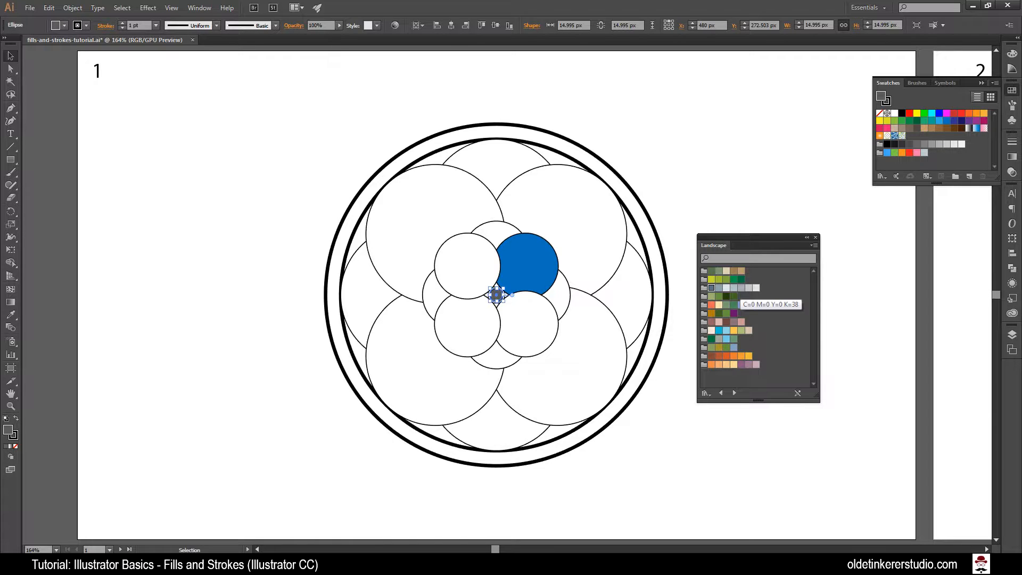
click(741, 287)
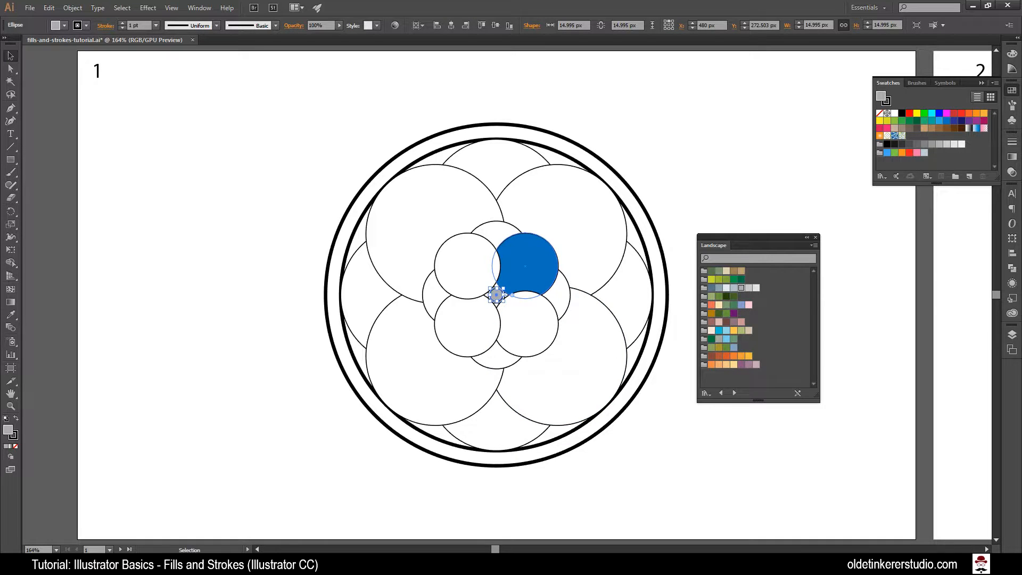
Step: Fill all four small inner circles around the centre with the fourth Mountains swatch, a light blue-grey
click(531, 259)
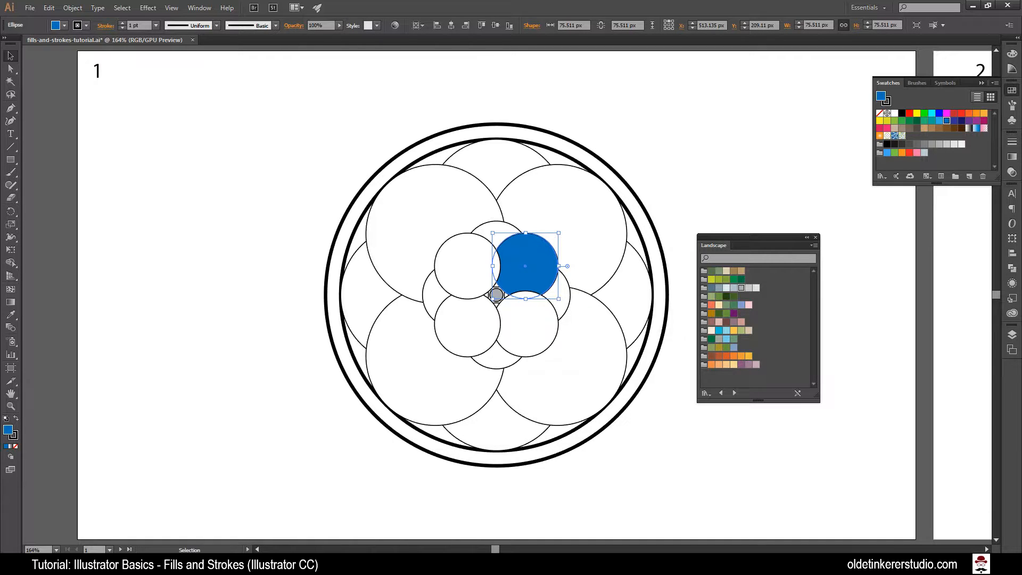
shift+click(457, 263)
shift+click(466, 318)
shift+click(523, 324)
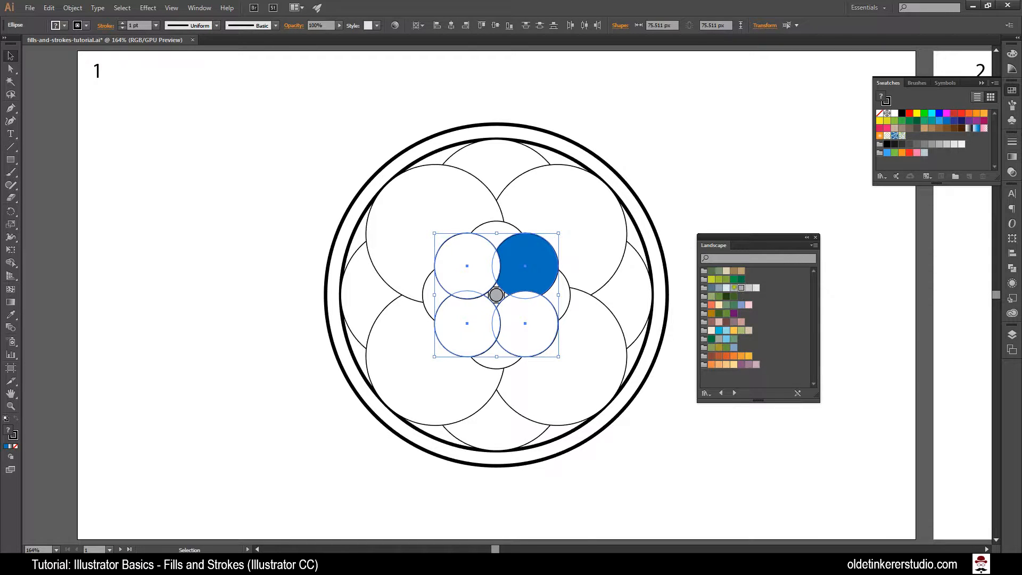
click(734, 288)
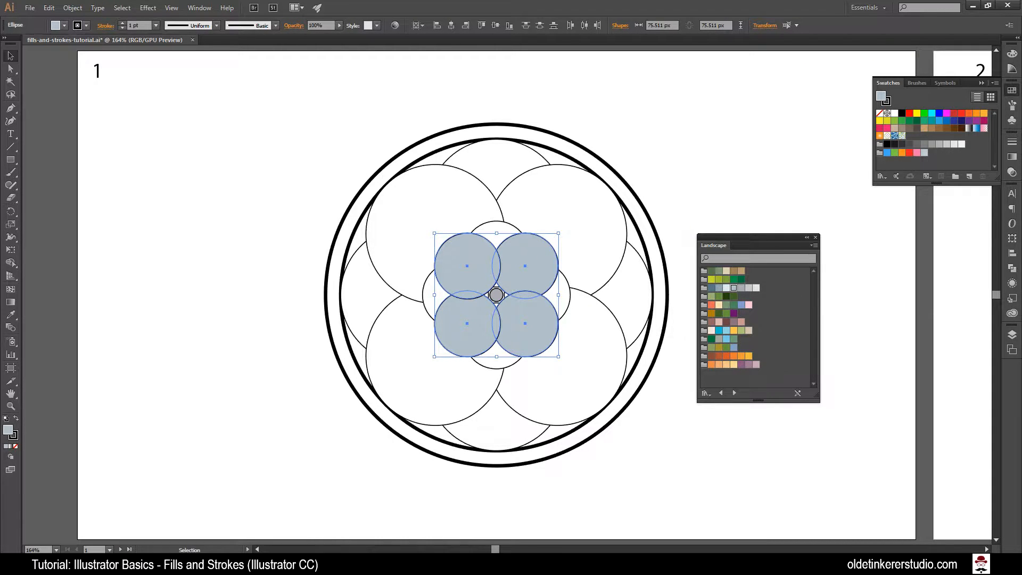
Step: Fill the upper-right large circle with the third Mountains swatch, a pale blue-grey, and copy it to the other three large circles with the Eyedropper
click(551, 193)
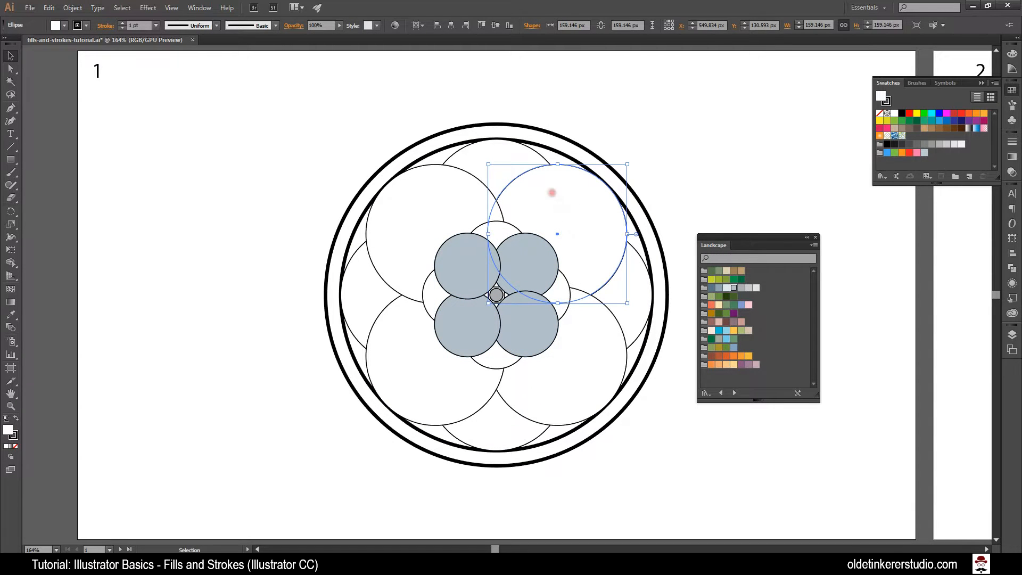
click(726, 288)
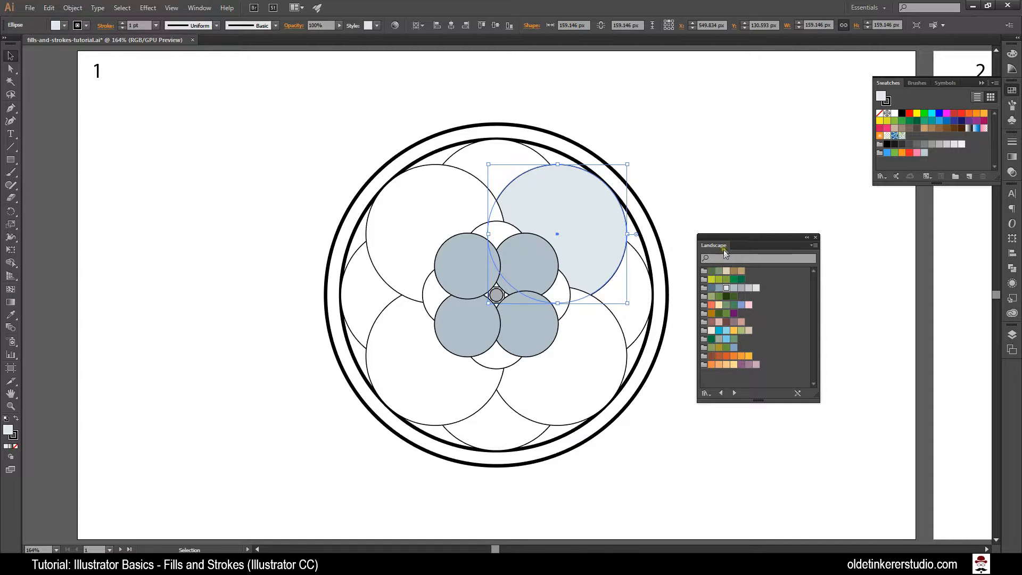
shift+click(443, 208)
shift+click(406, 364)
shift+click(570, 377)
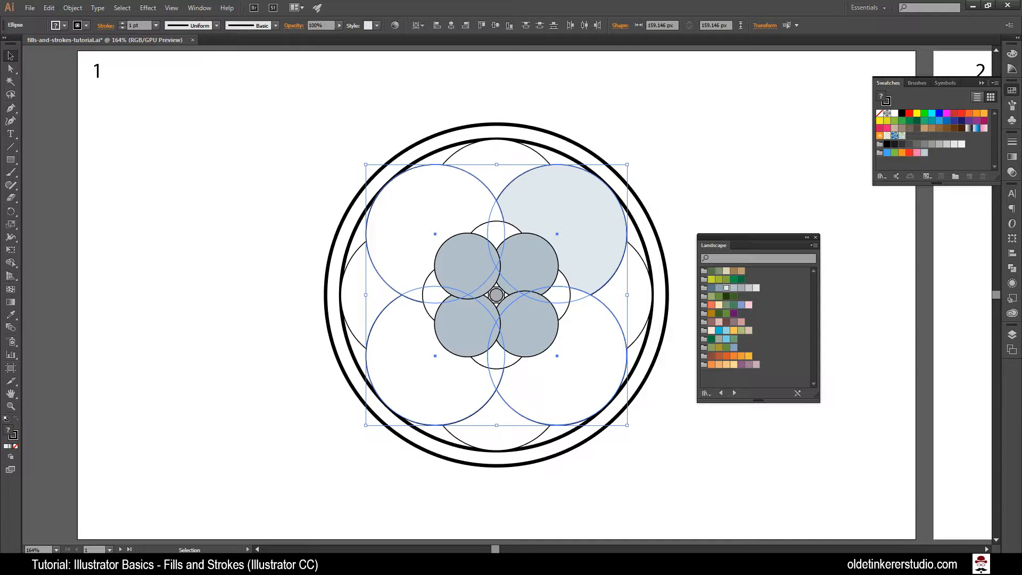
click(9, 316)
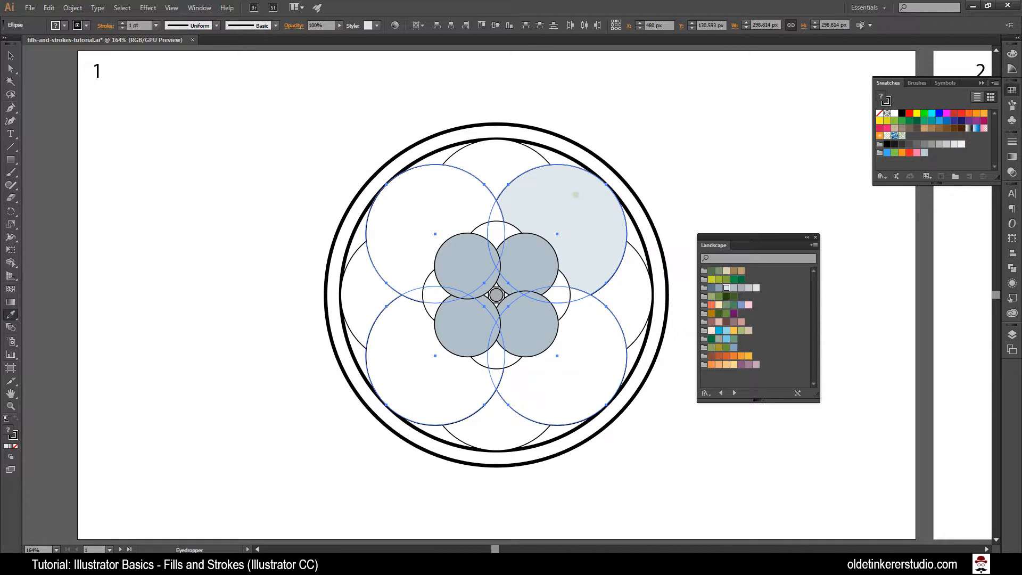
click(576, 194)
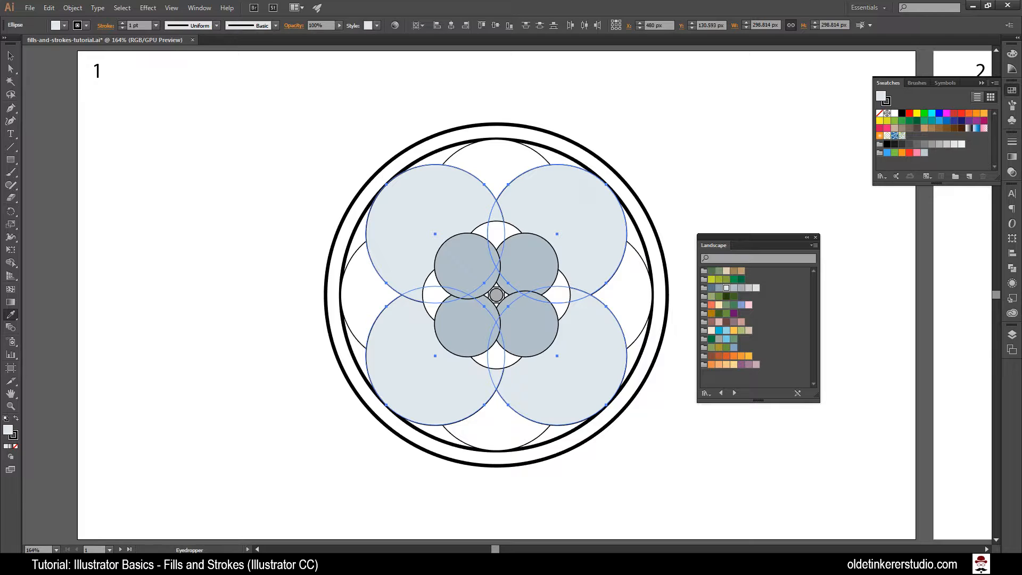
click(11, 57)
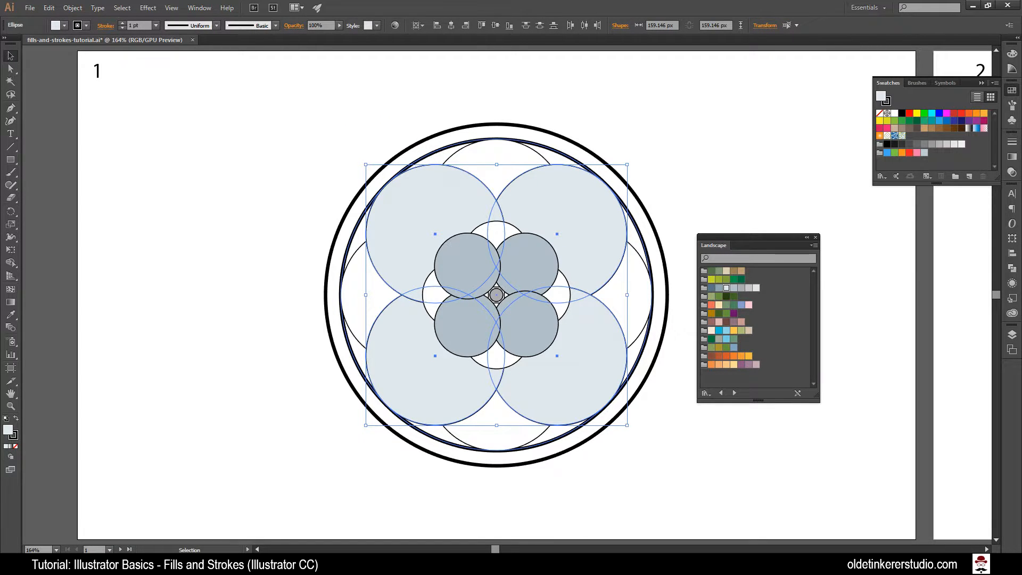
Step: Fill the inner thick-outlined circle with the Mountains swatch C=16 M=0 Y=0 K=38 and the outermost circle with the dark slate-blue one
click(437, 159)
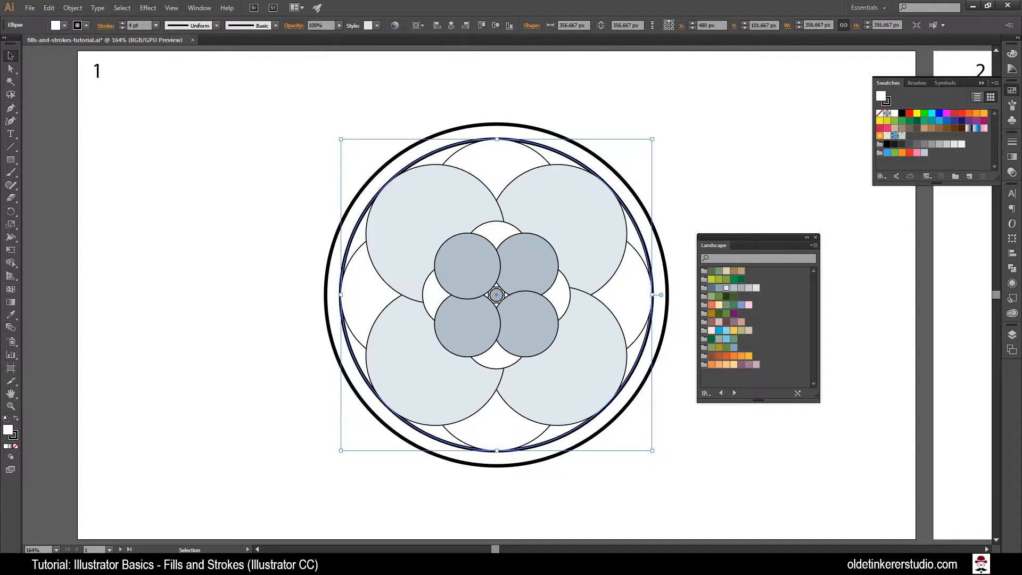
click(719, 288)
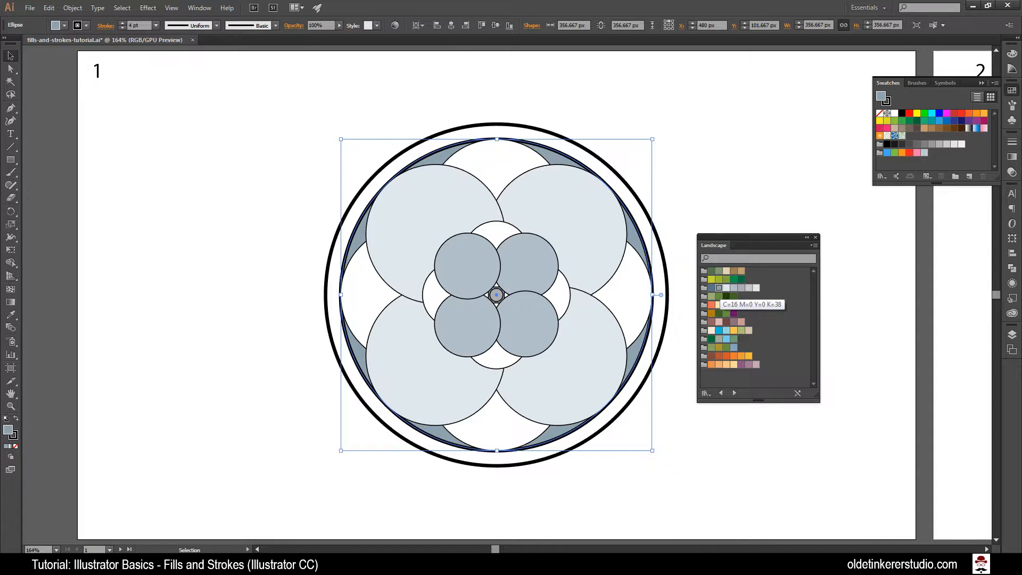
click(644, 222)
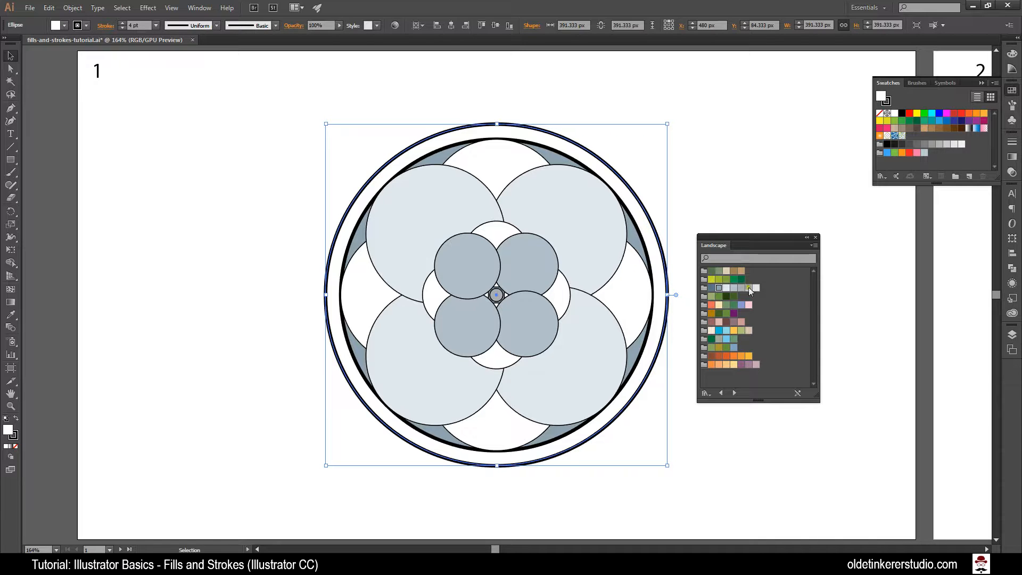
click(712, 288)
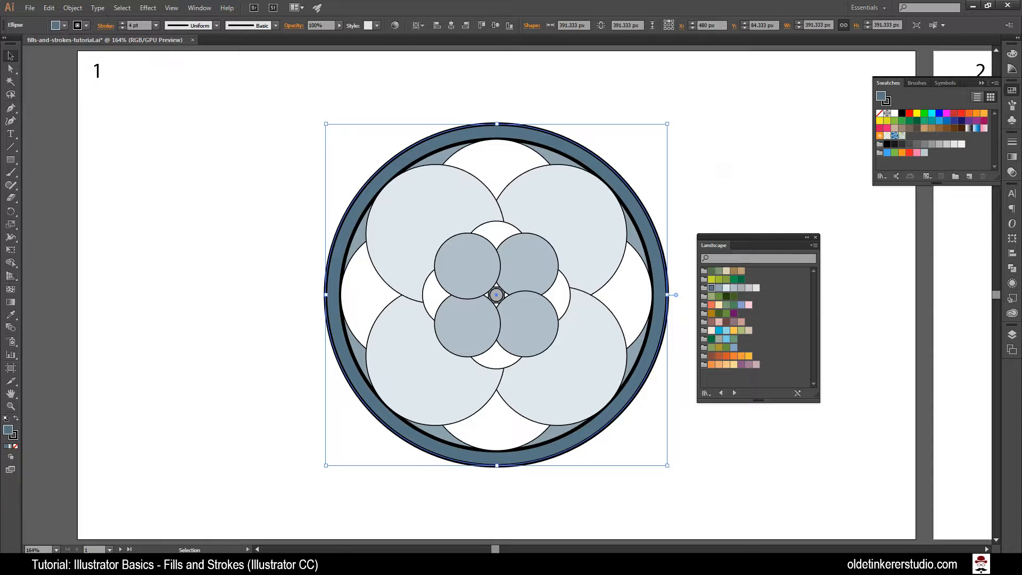
click(815, 237)
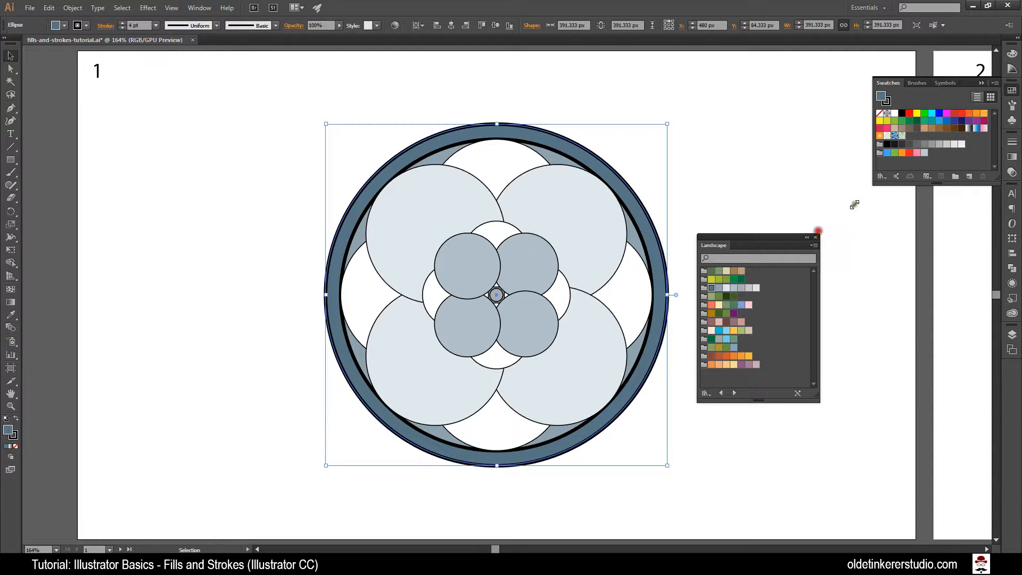
click(980, 83)
click(823, 181)
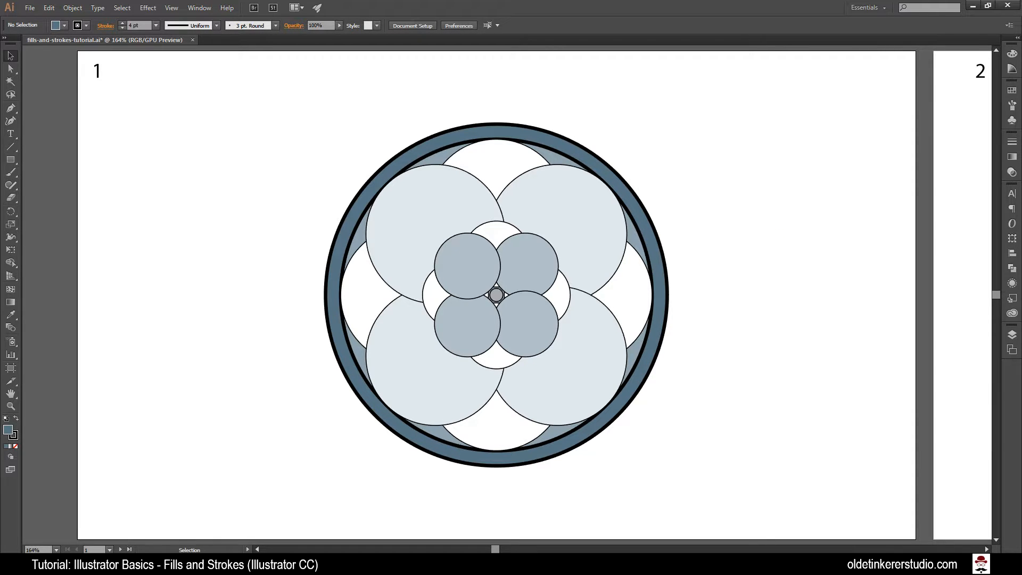
Step: Fill the top empty square on artboard 2 with a white-to-black linear gradient and move its white stop to about 37%
click(495, 549)
drag(495, 549, 536, 549)
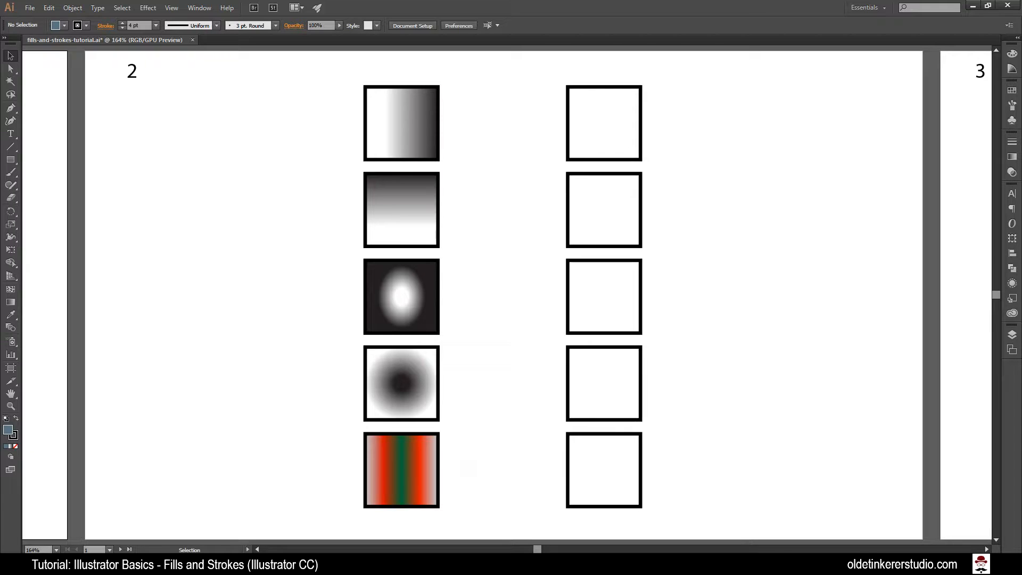
click(591, 100)
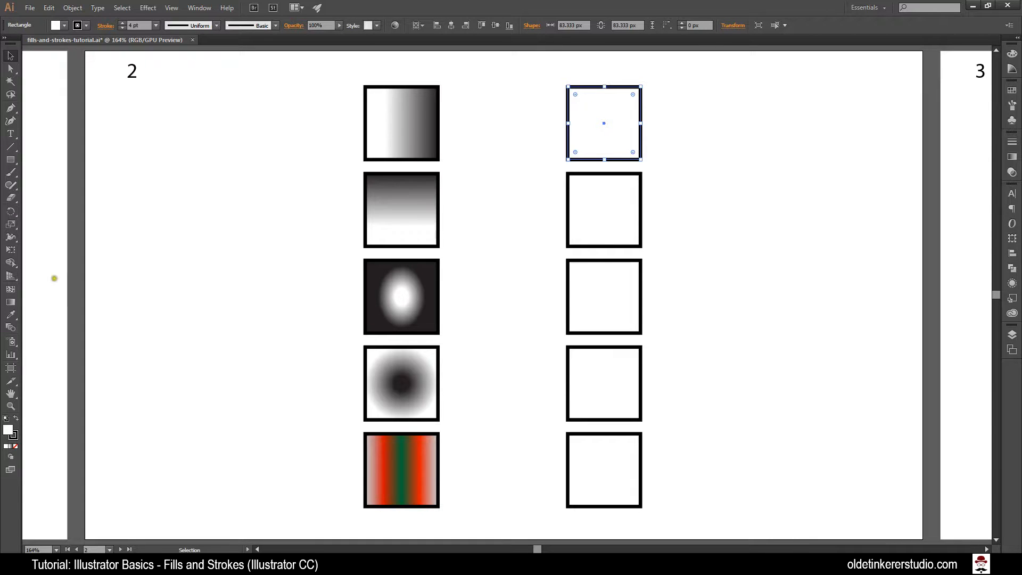
click(10, 302)
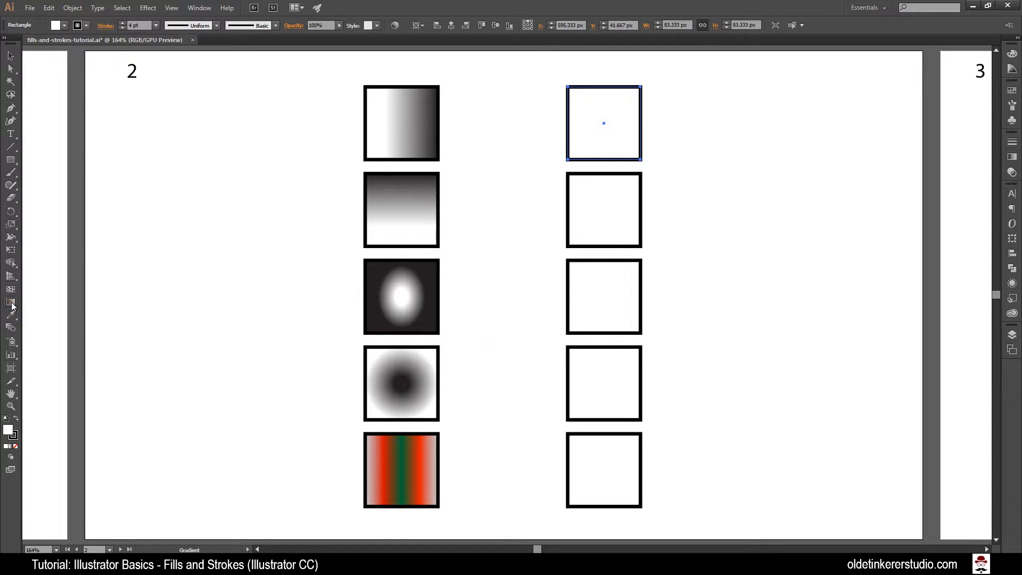
drag(579, 124, 631, 124)
click(1011, 158)
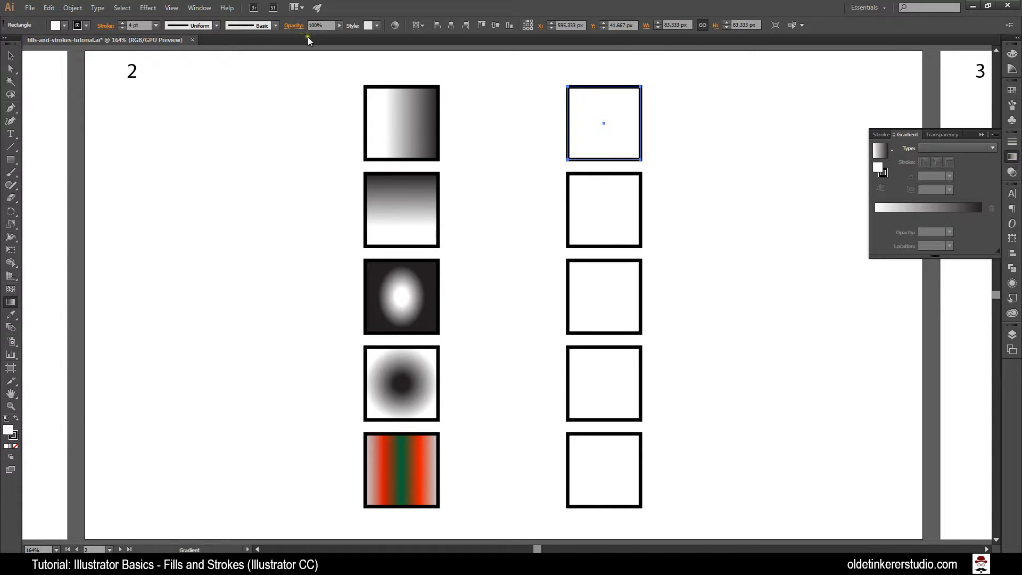
click(191, 8)
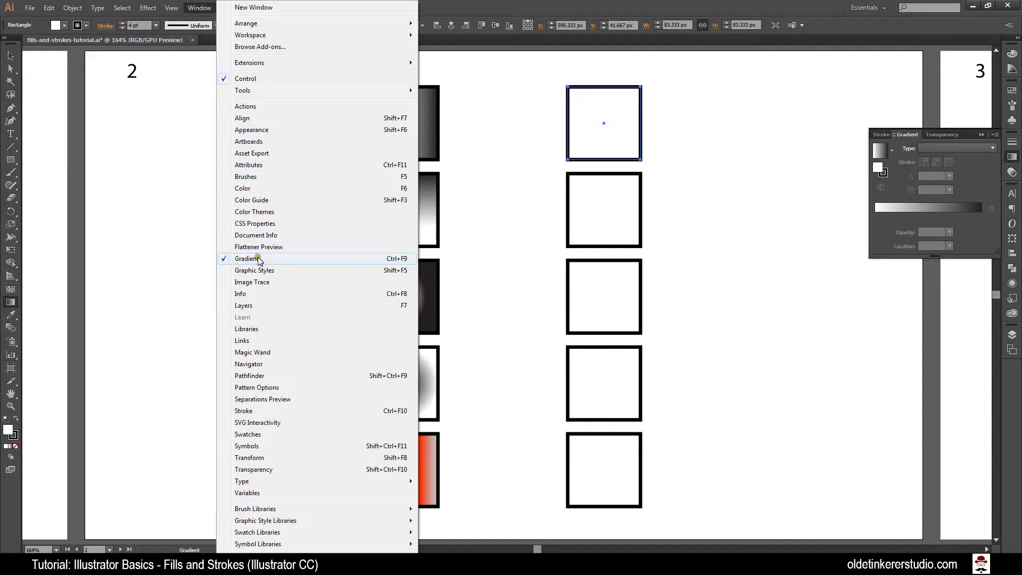
click(971, 171)
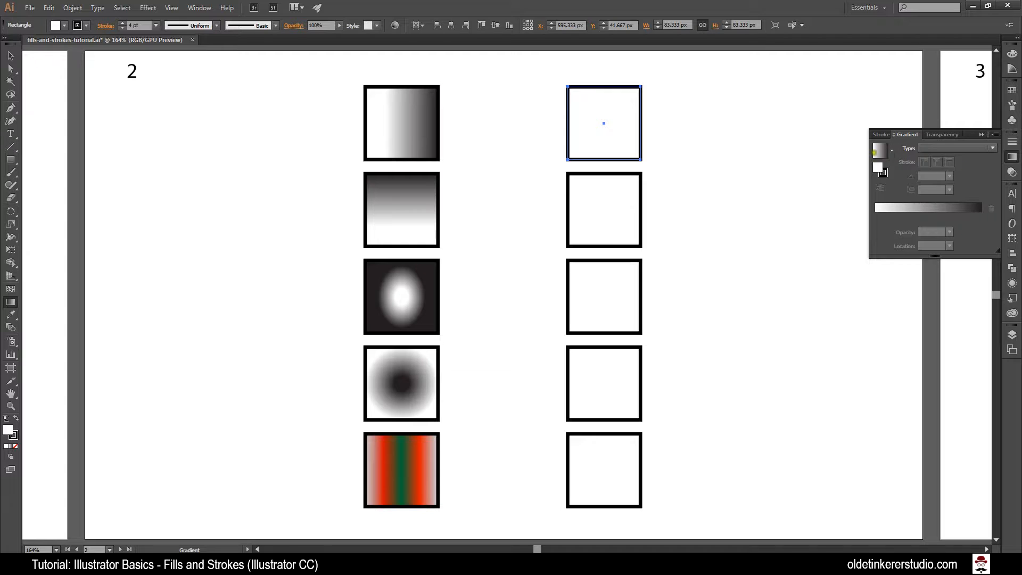
click(879, 151)
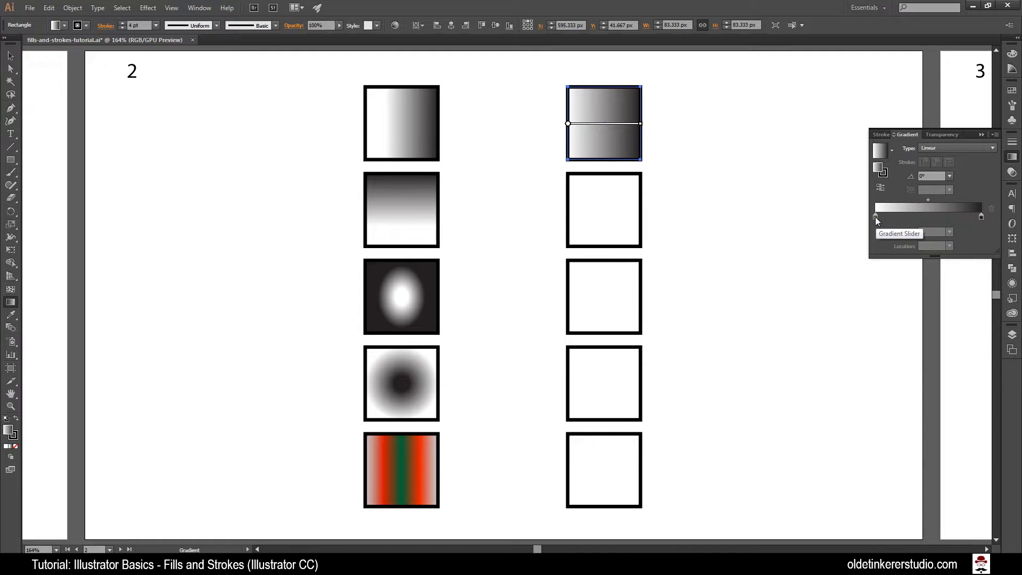
drag(875, 216, 914, 216)
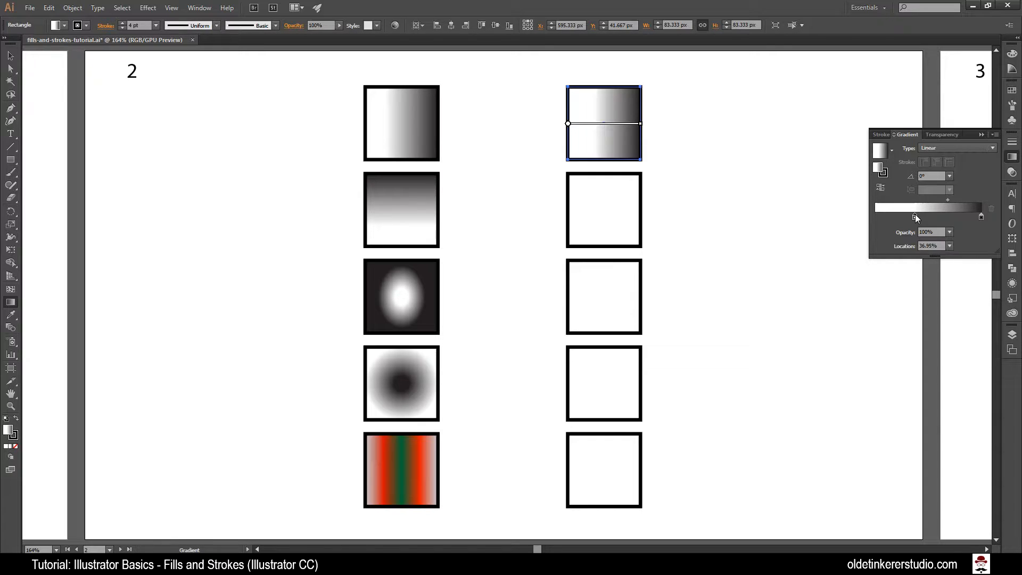
click(10, 55)
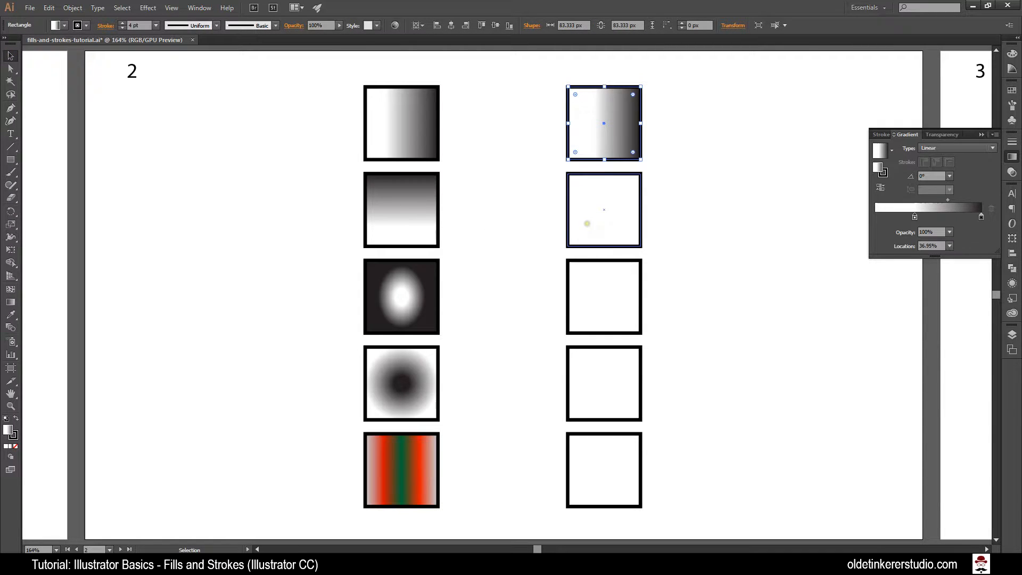
Step: Fill the second empty square with the preset white-to-black linear gradient and set the gradient angle to 90°
click(586, 222)
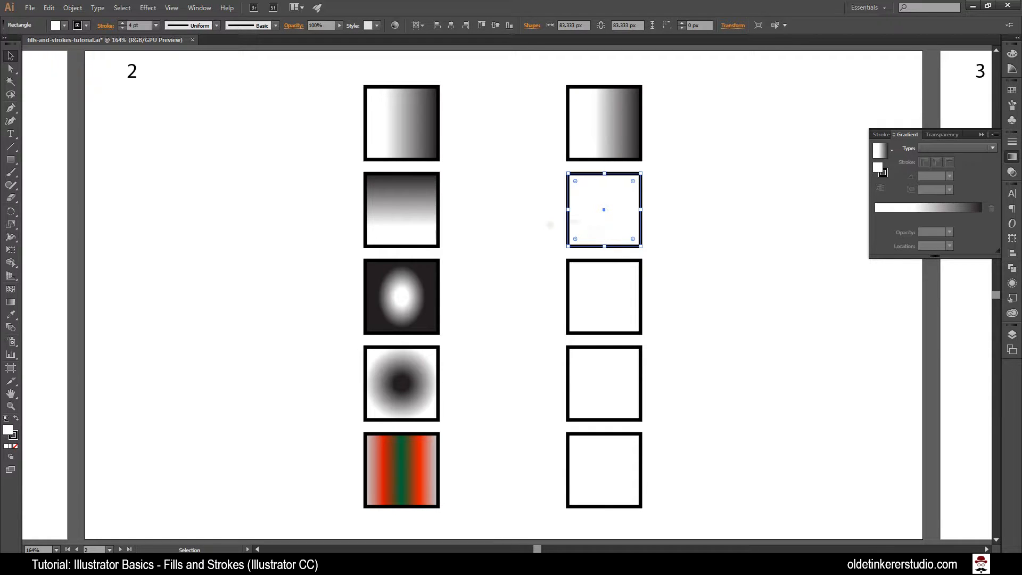
click(11, 303)
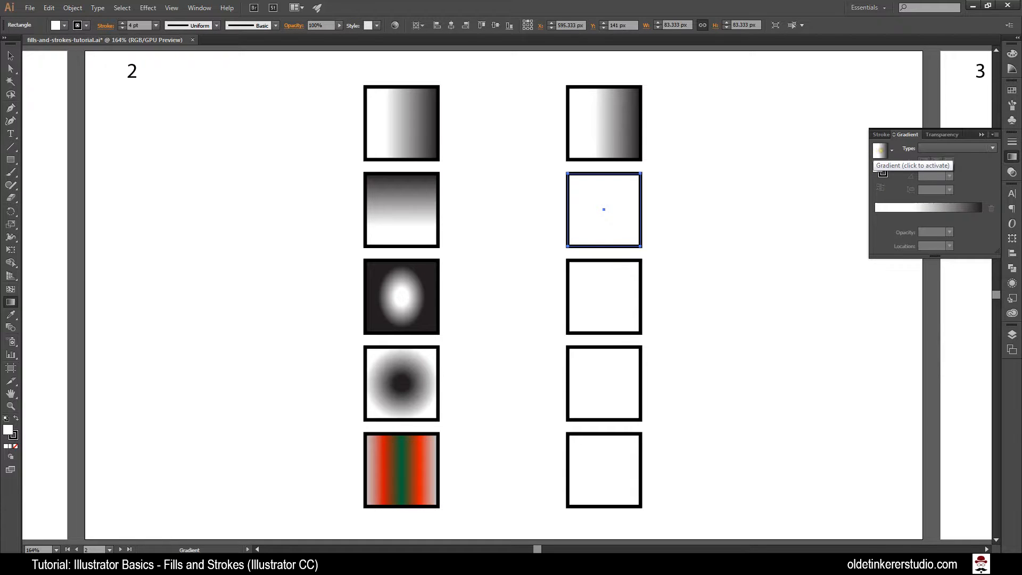
click(891, 151)
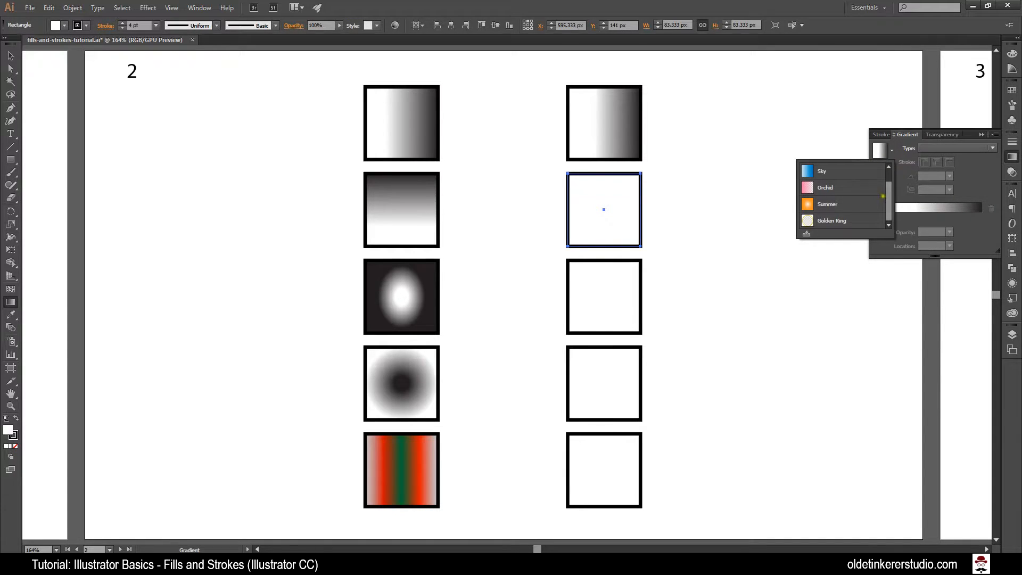
click(835, 171)
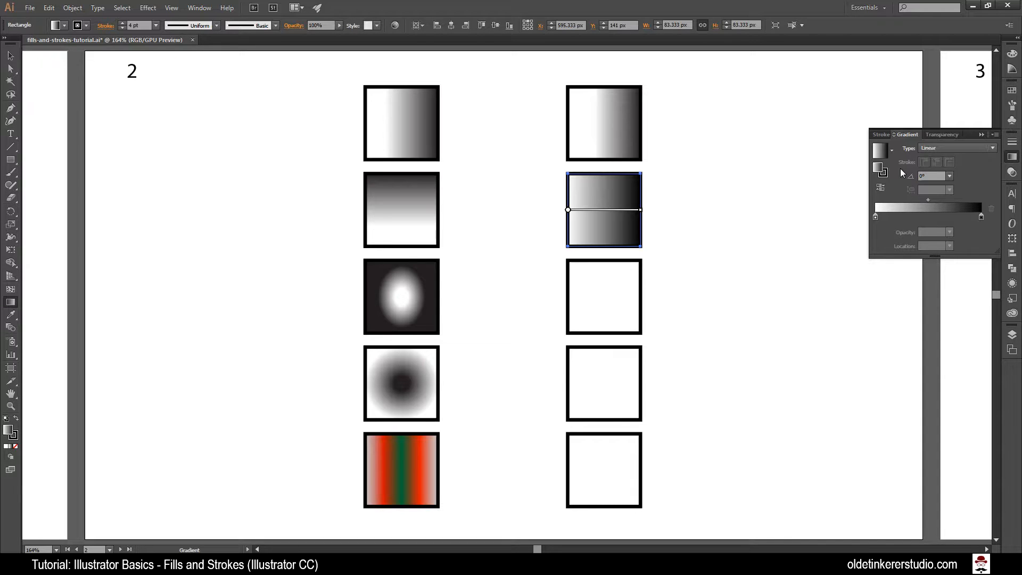
drag(922, 176, 891, 167)
key(Return)
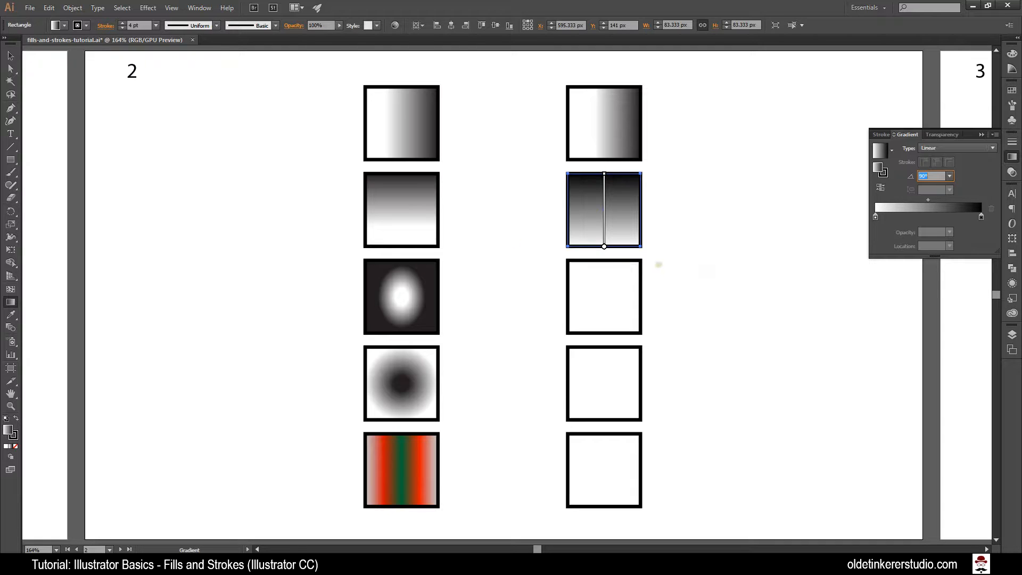
click(11, 55)
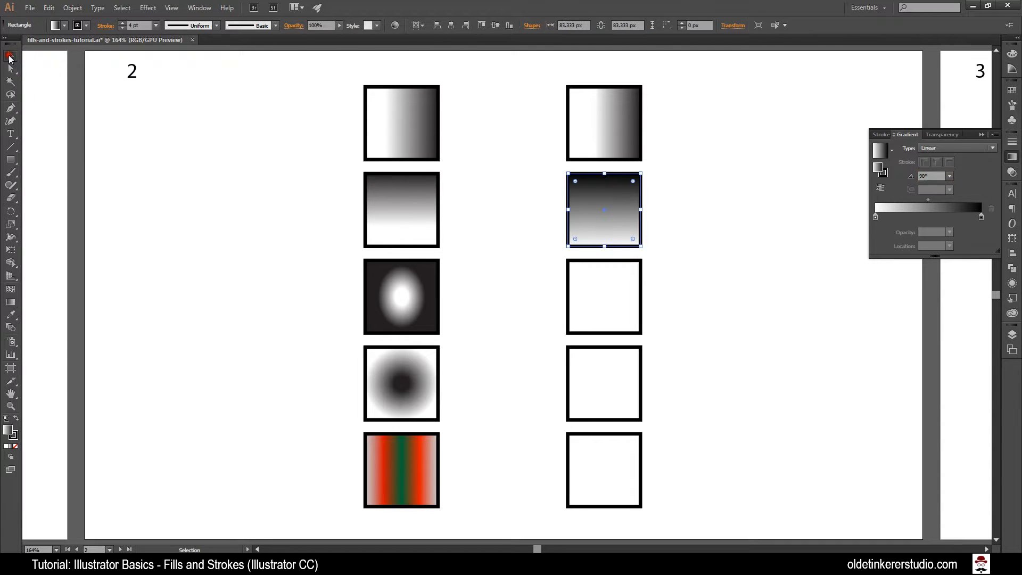
Step: Fill the third empty square with the white-to-black gradient and change its type to Radial
click(606, 299)
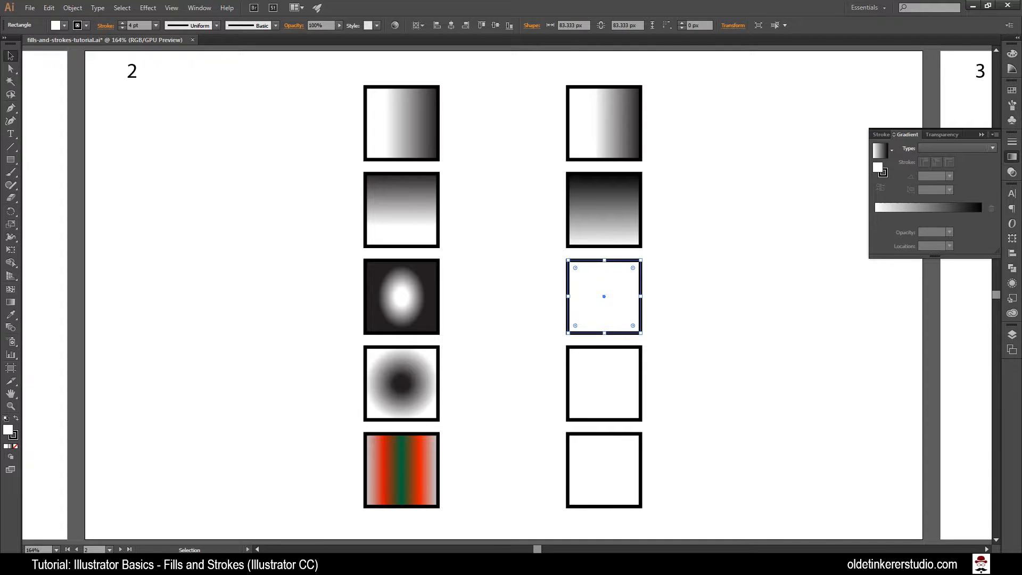
click(11, 302)
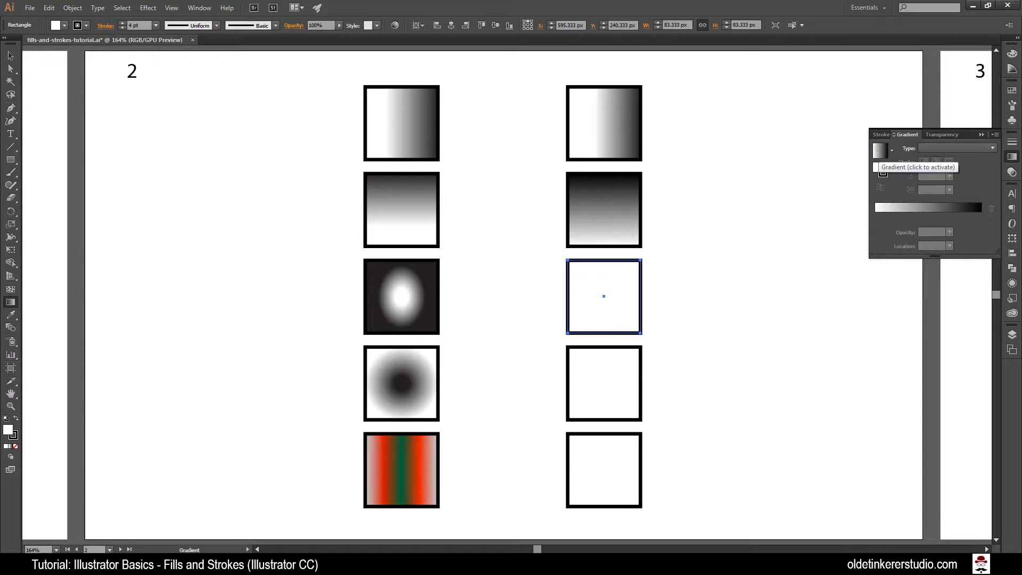
click(880, 152)
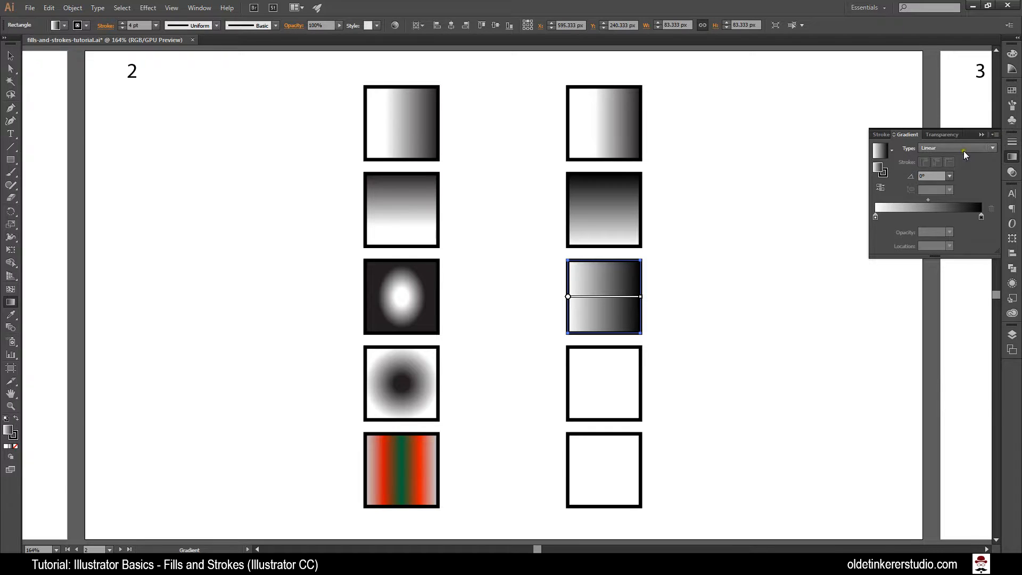
click(963, 149)
click(957, 171)
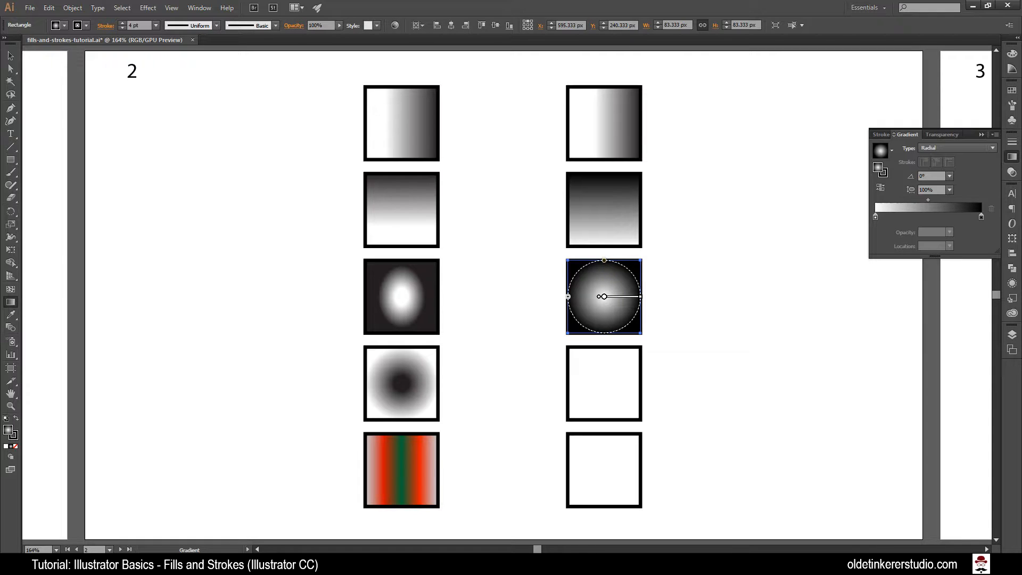
Step: Stretch the third square's radial gradient vertically to an aspect ratio of about 125% and shrink its radius to leave a smaller oval
drag(604, 260, 604, 250)
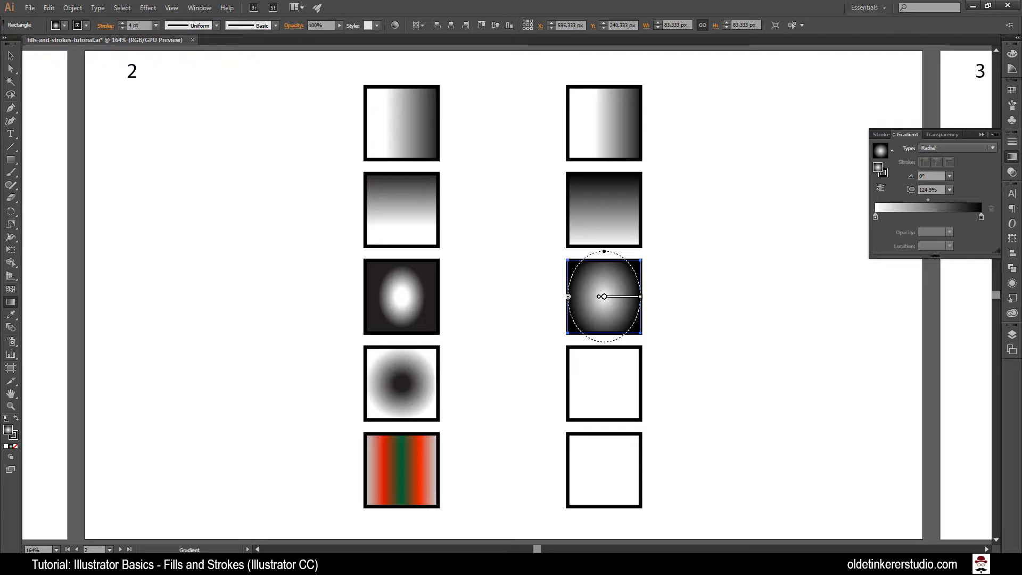
click(568, 297)
drag(567, 296, 581, 294)
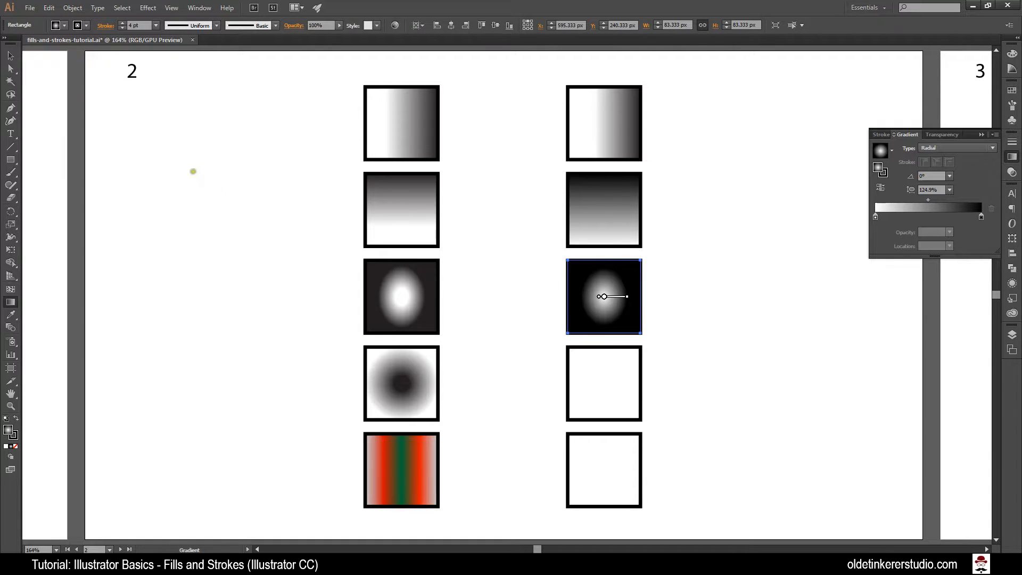
click(10, 55)
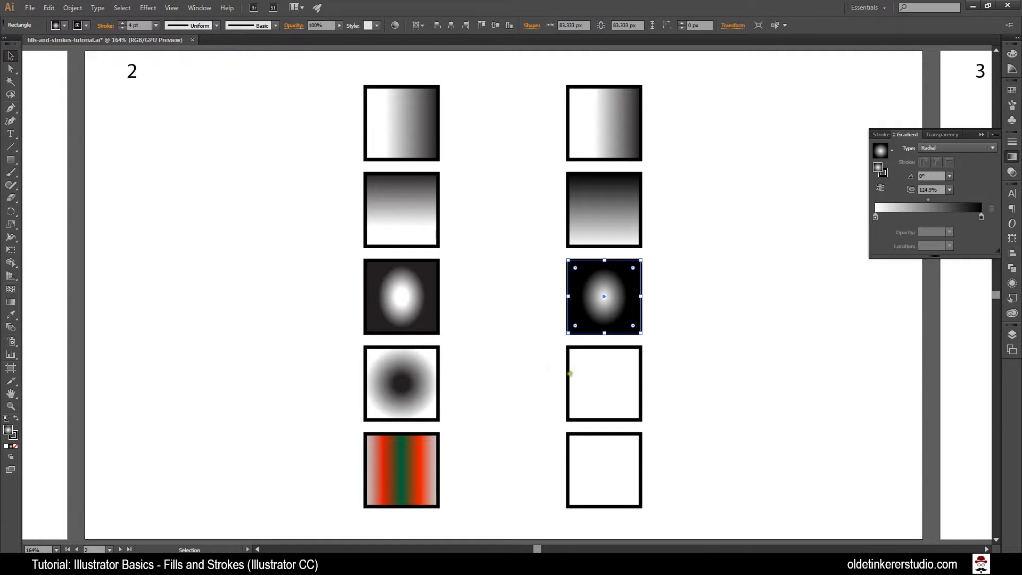
Step: Fill the fourth empty square with the radial gradient and swap its stops, placing black at 0% and white at the outer end
click(601, 380)
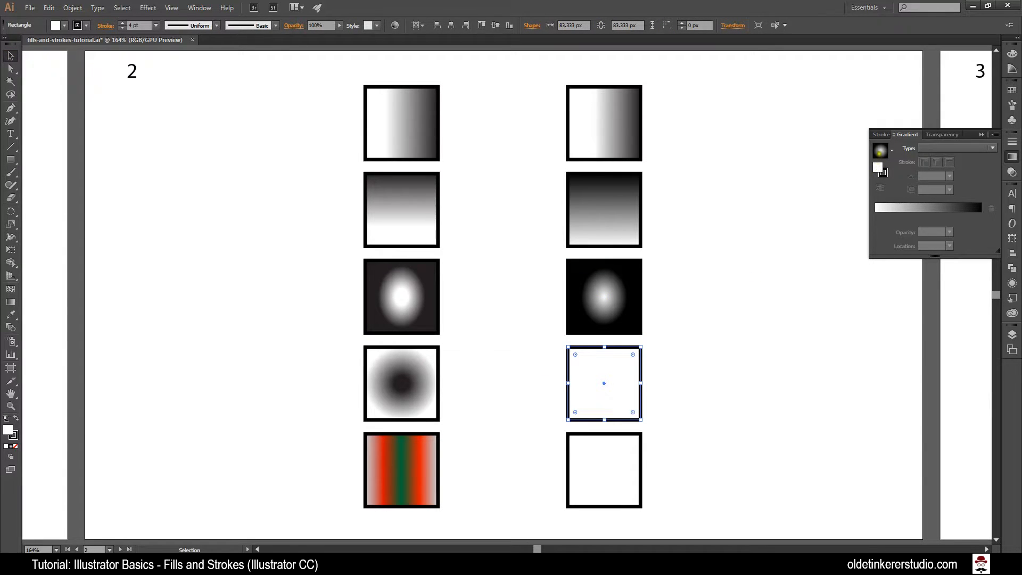
click(881, 168)
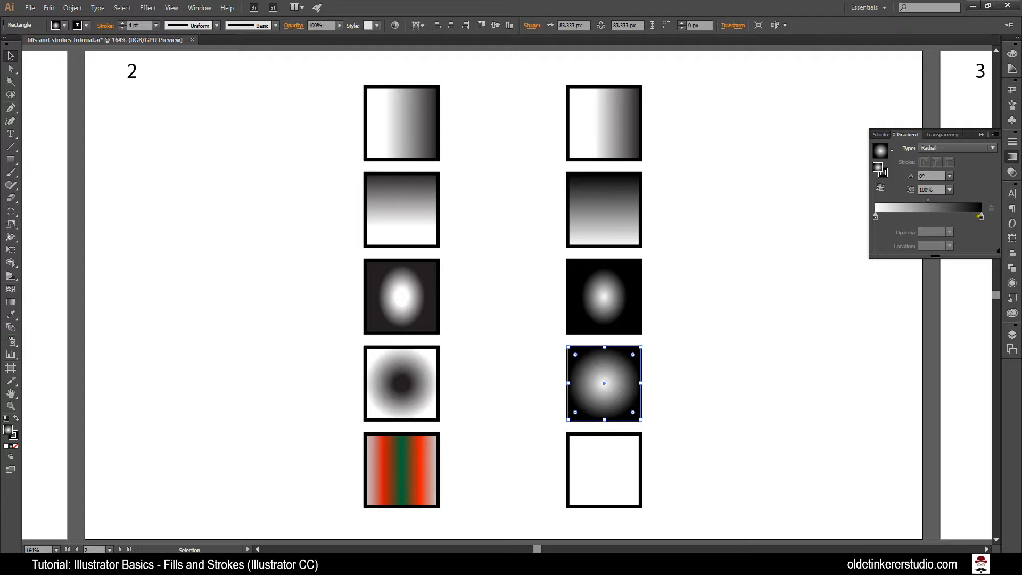
mouse_move(981, 217)
mouse_down()
mouse_move(888, 217)
mouse_move(981, 219)
mouse_up()
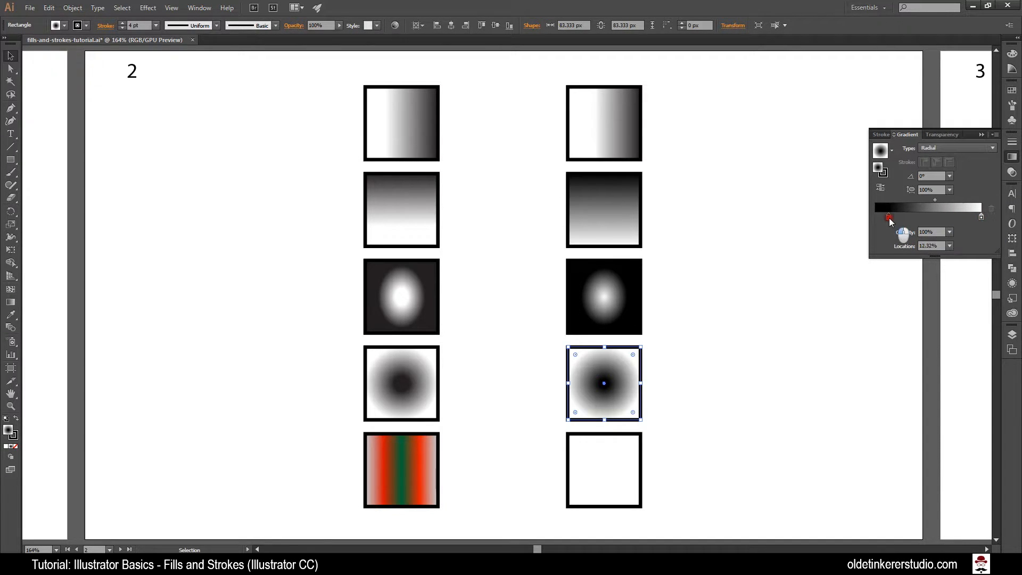
drag(888, 217, 872, 216)
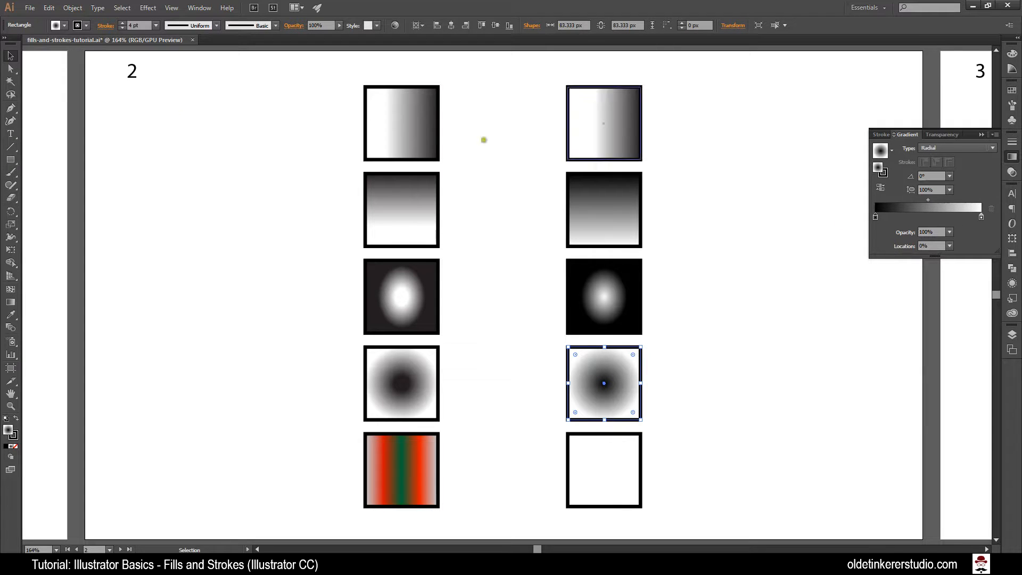
click(12, 60)
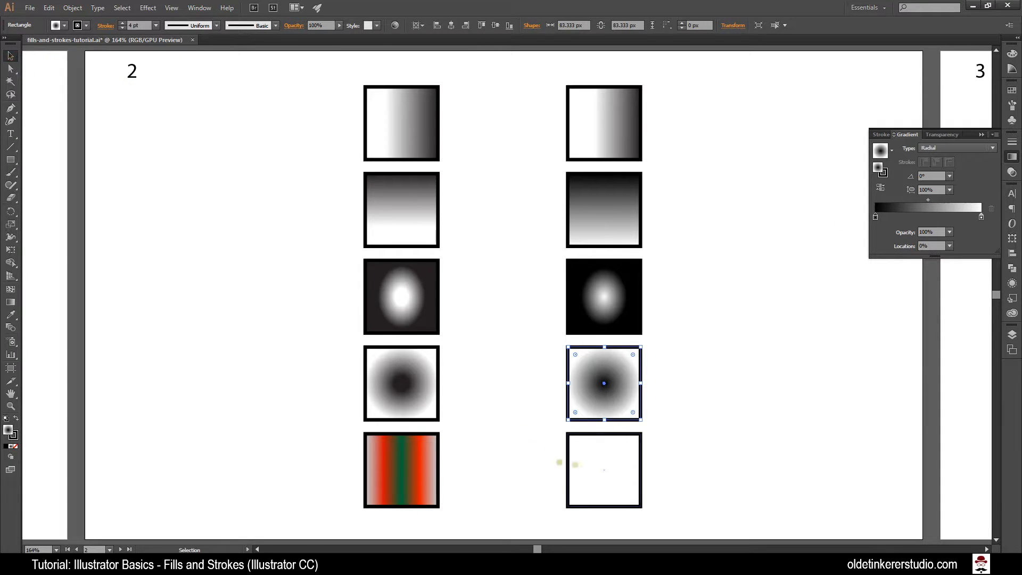
Step: Fill the bottom empty square with a black-to-white Linear gradient
click(582, 467)
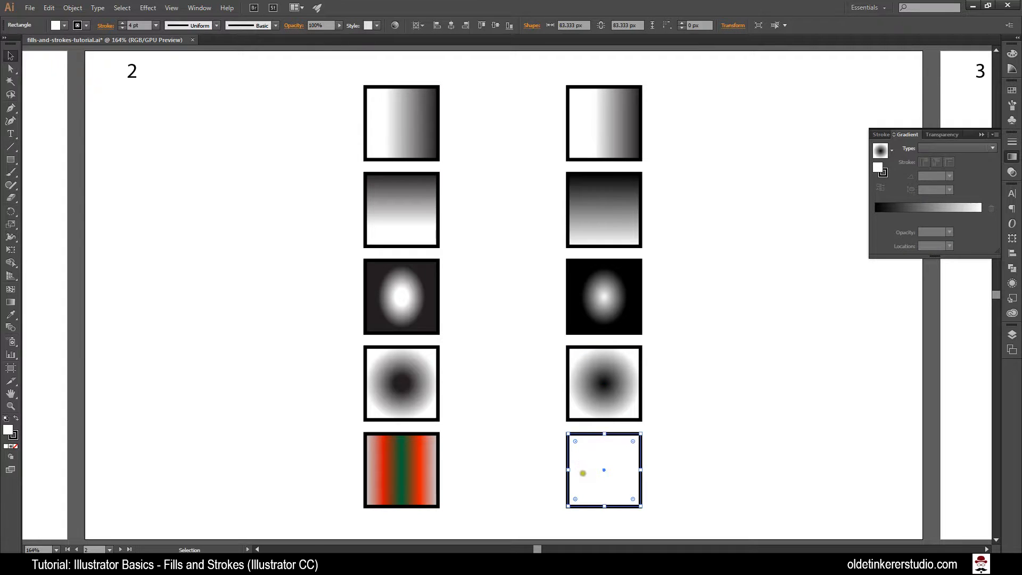
click(987, 149)
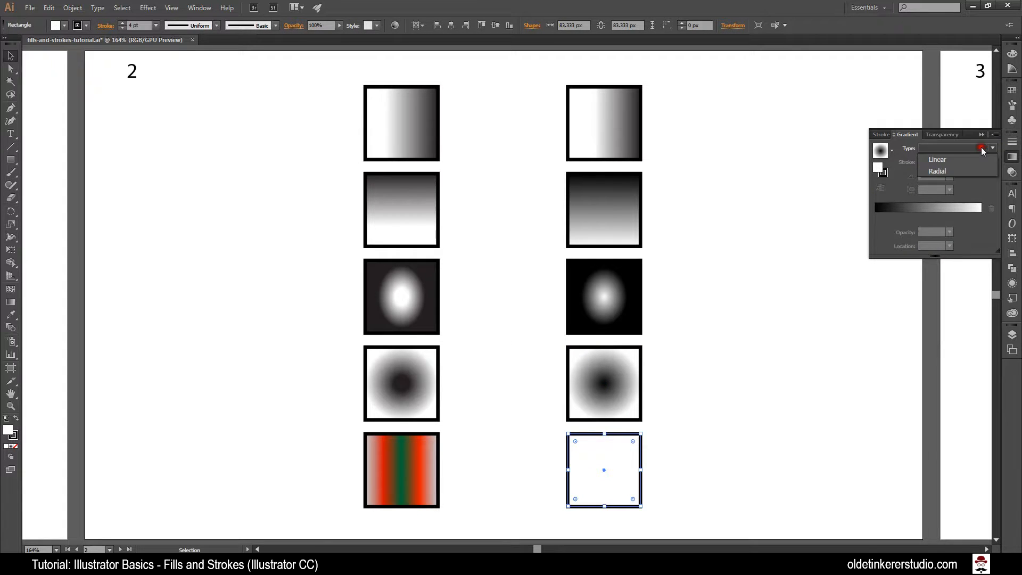
click(953, 160)
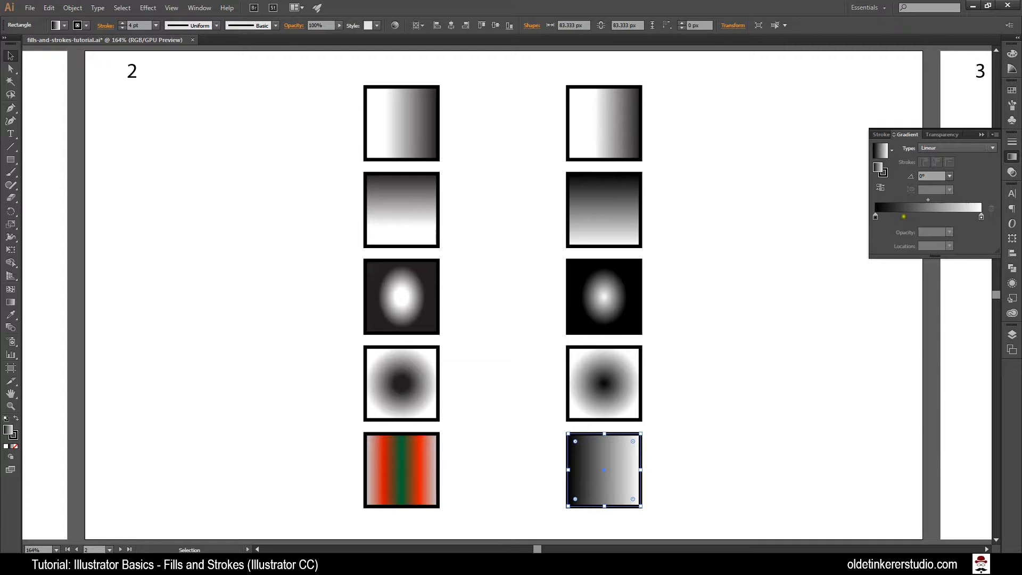
Step: Add three colour stops to the bottom square's gradient at locations 25%, 50% and 75%
click(896, 219)
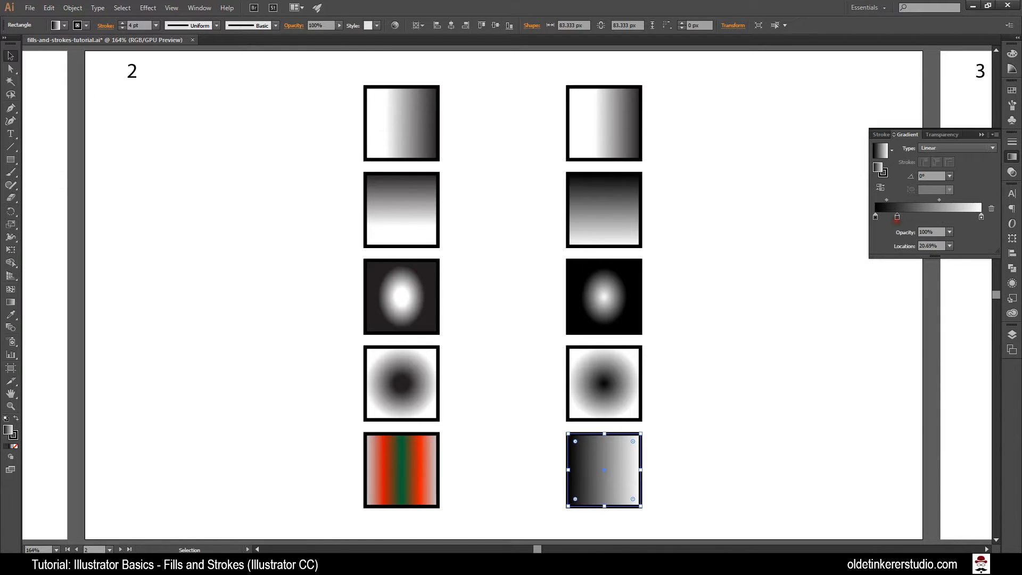
drag(936, 247, 884, 244)
text(25)
key(Tab)
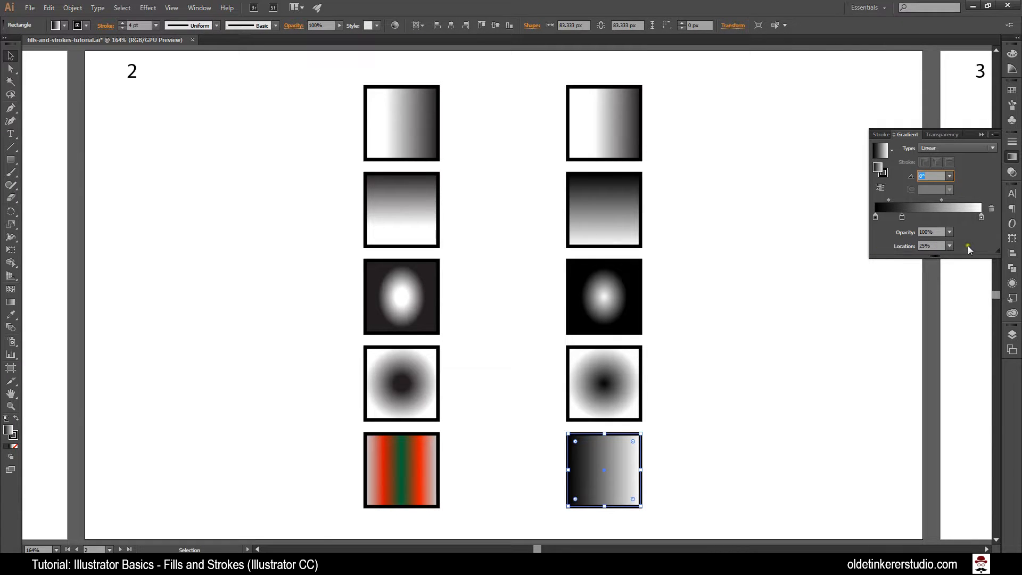
click(932, 216)
click(932, 245)
text(50%)
key(Tab)
click(950, 216)
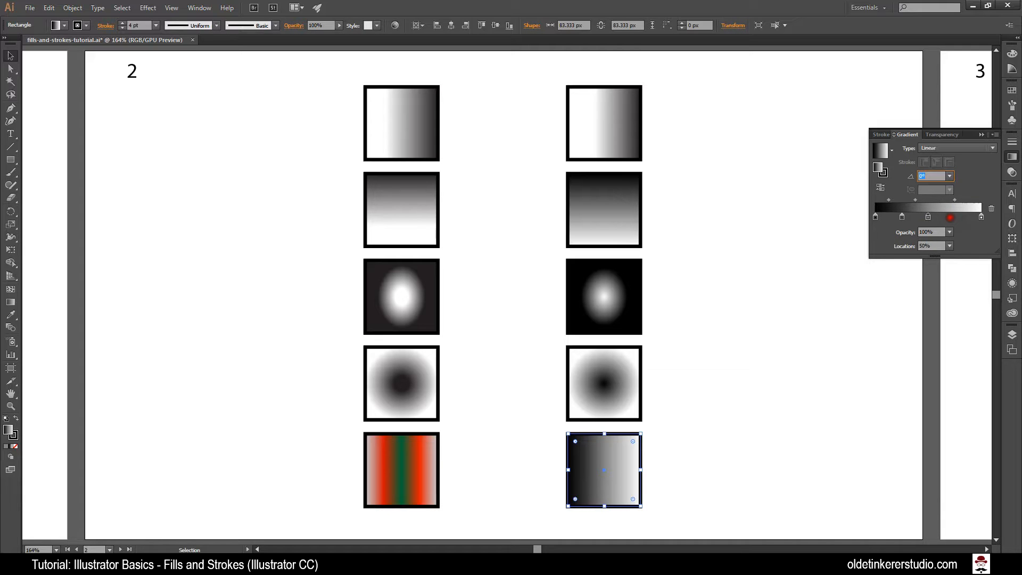
click(932, 245)
text(75%)
key(Tab)
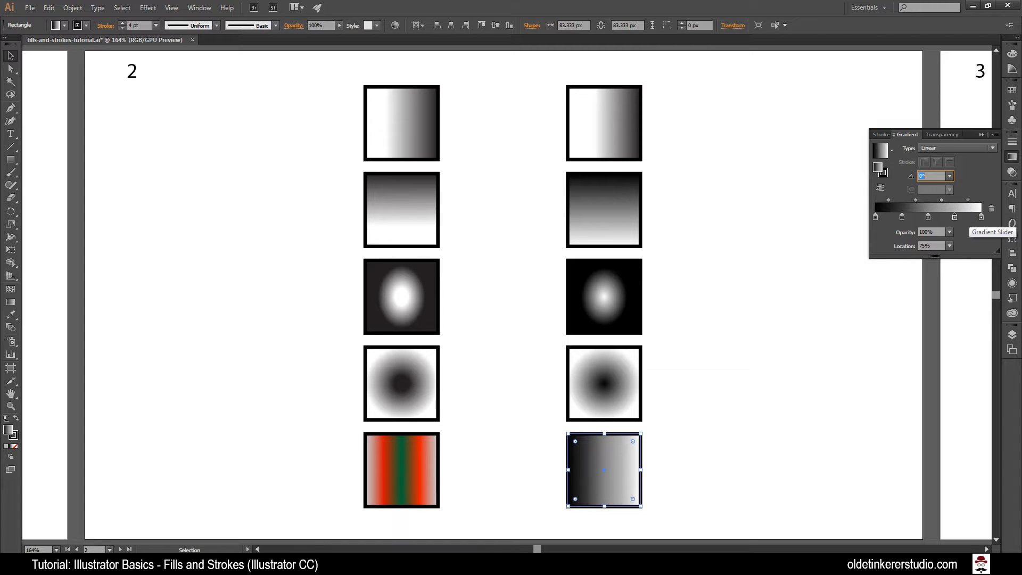
click(967, 217)
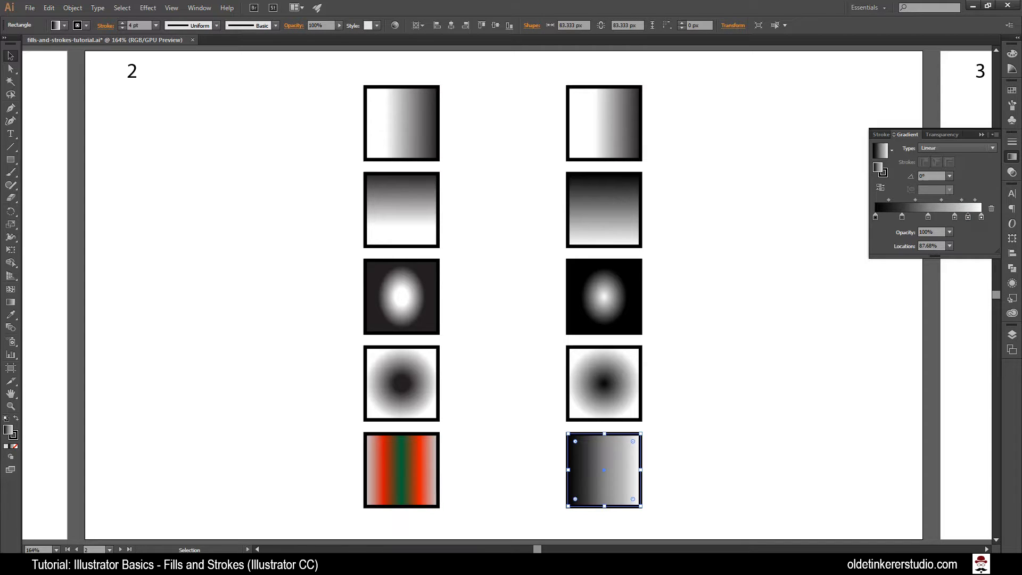
click(968, 217)
drag(968, 216, 969, 230)
Step: Set the opacity of the black colour stop at 0% in the bottom square's gradient to 50%
double_click(876, 217)
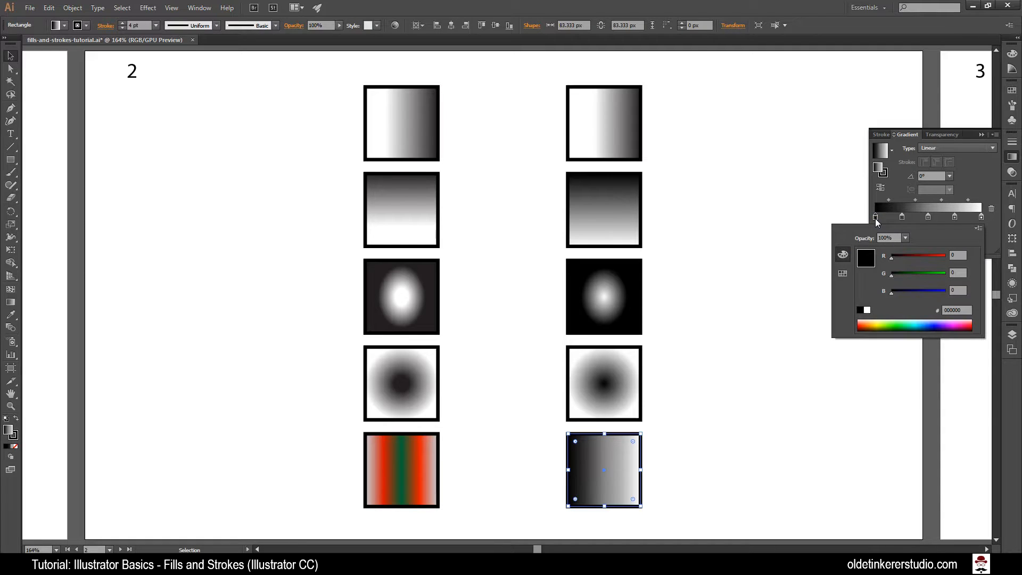
click(887, 237)
drag(884, 238, 844, 234)
text(50)
key(Tab)
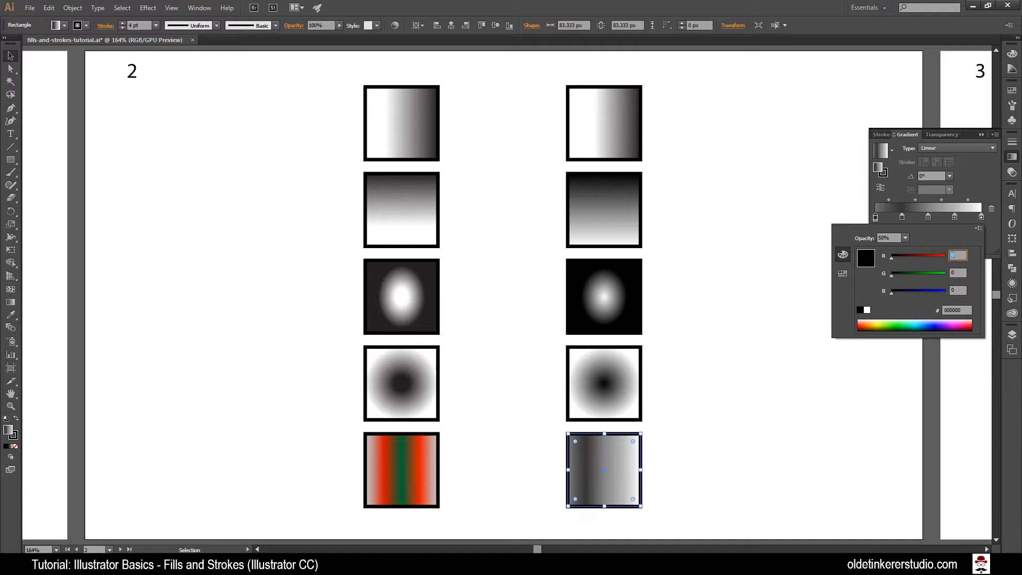
click(973, 182)
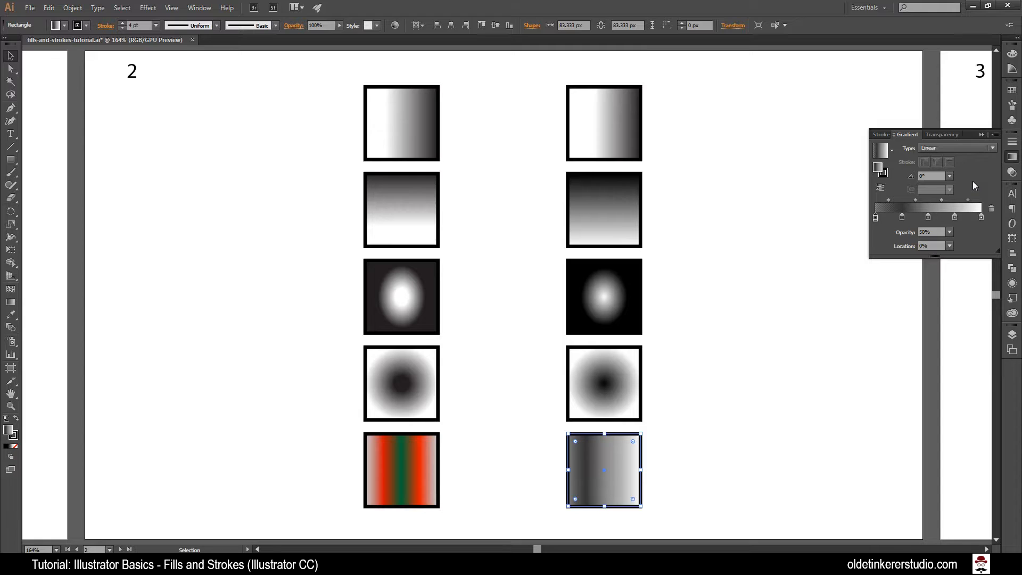
Step: Colour the gradient stop at 25% a dark orange-red, hex bf2500
double_click(902, 218)
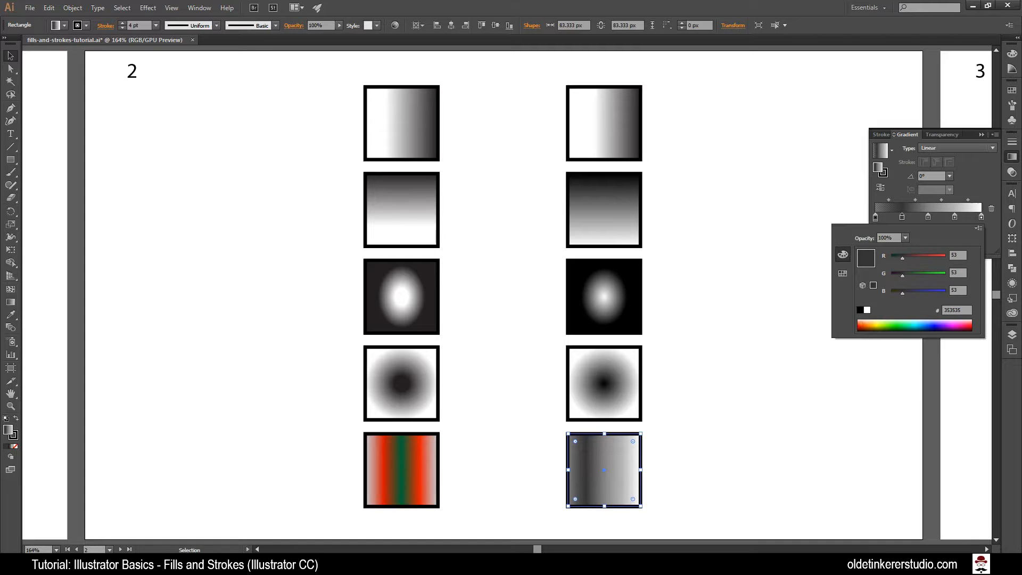
click(861, 324)
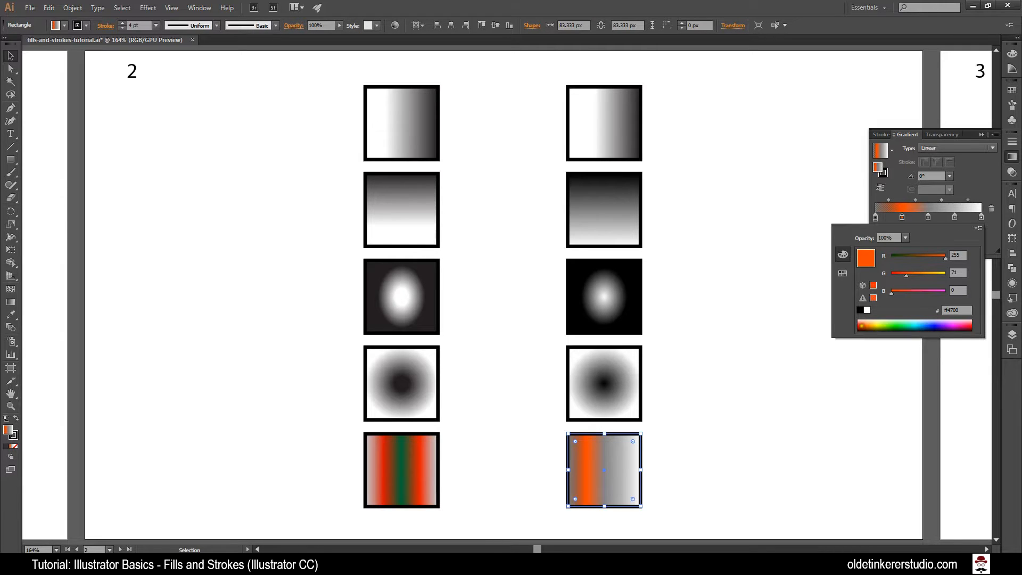
click(859, 324)
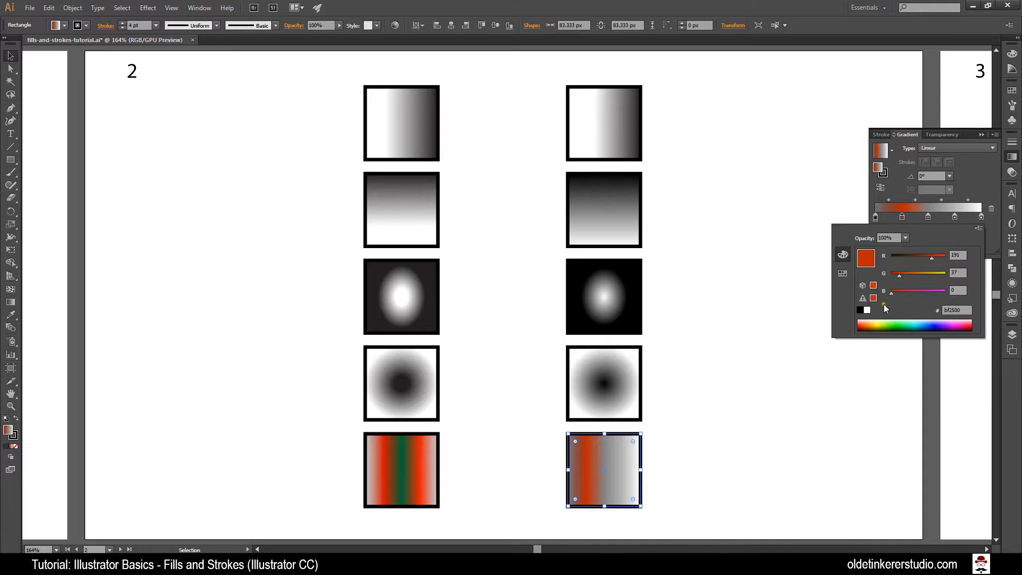
click(981, 231)
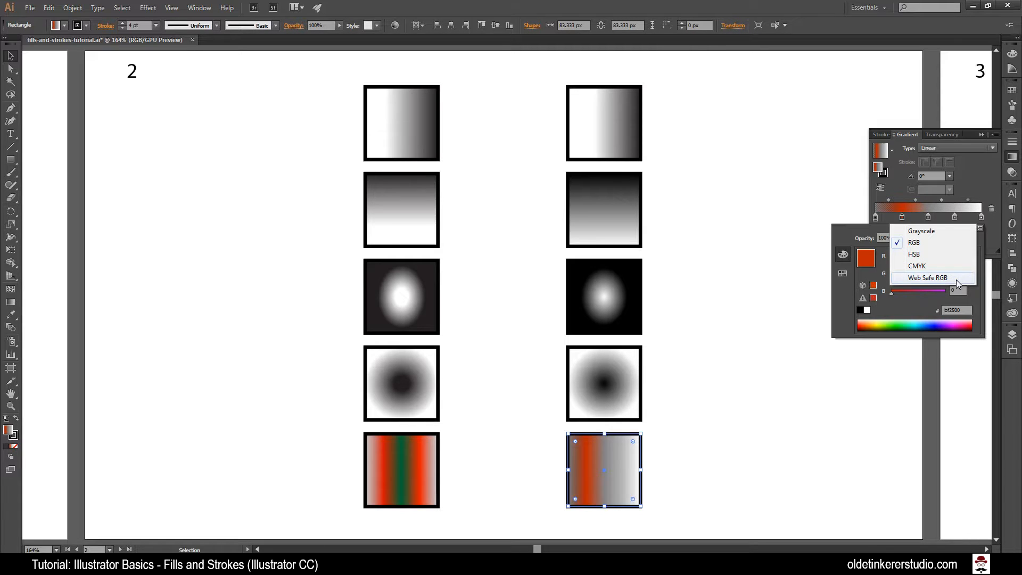
click(908, 306)
click(978, 172)
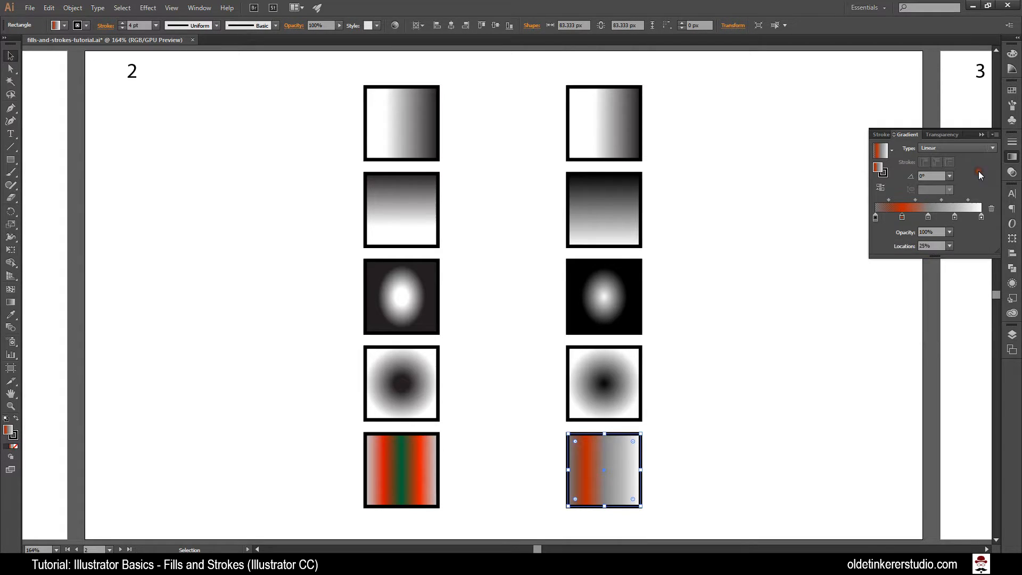
Step: Colour the middle gradient stop with the dark green swatch R=0 G=104 B=55
double_click(928, 218)
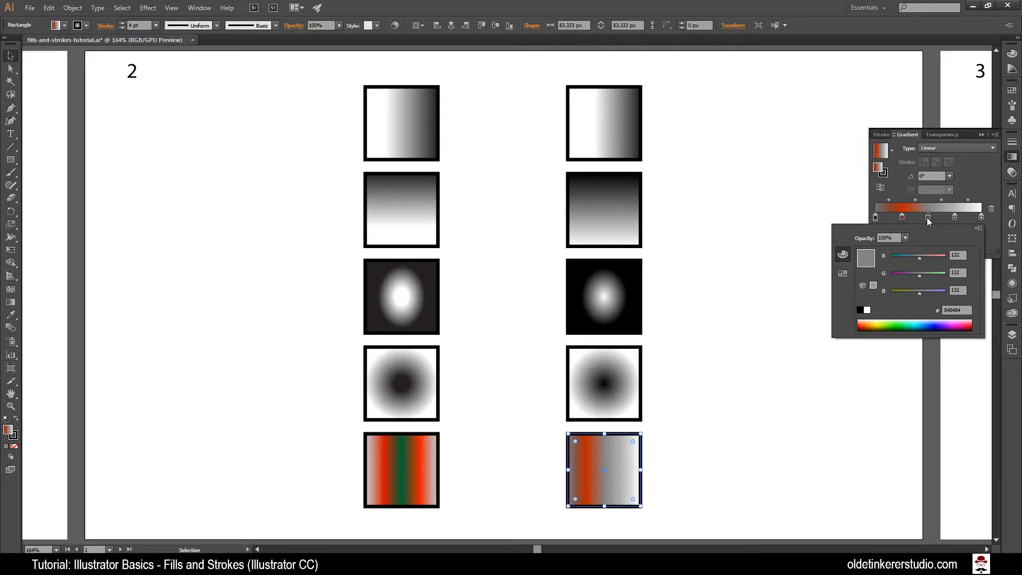
click(841, 275)
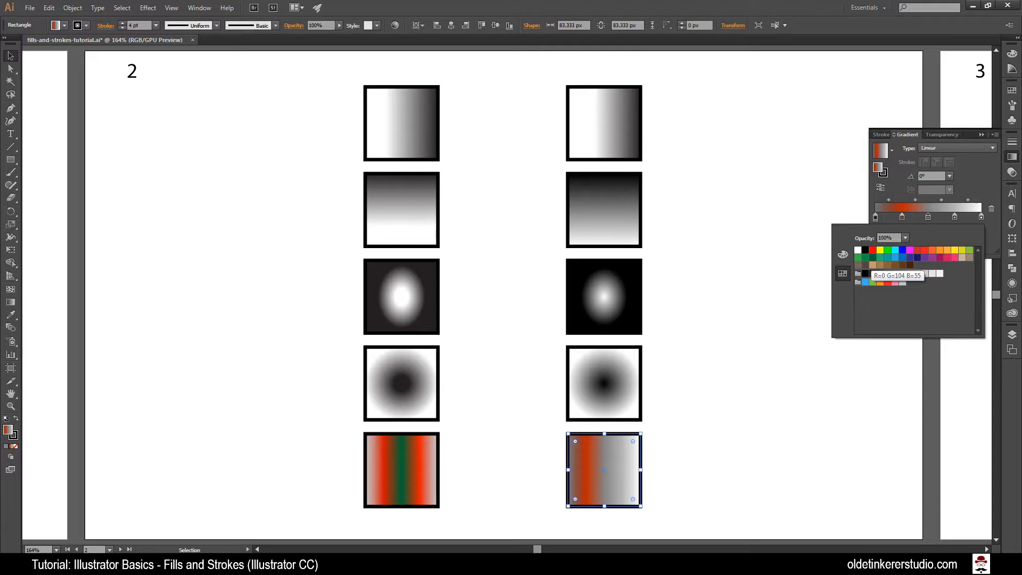
click(872, 257)
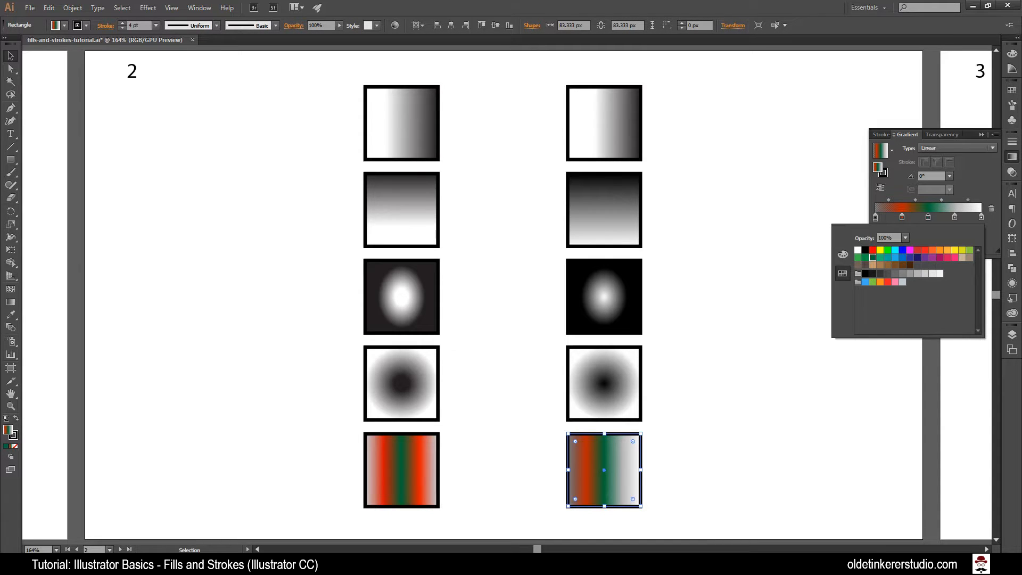
click(970, 176)
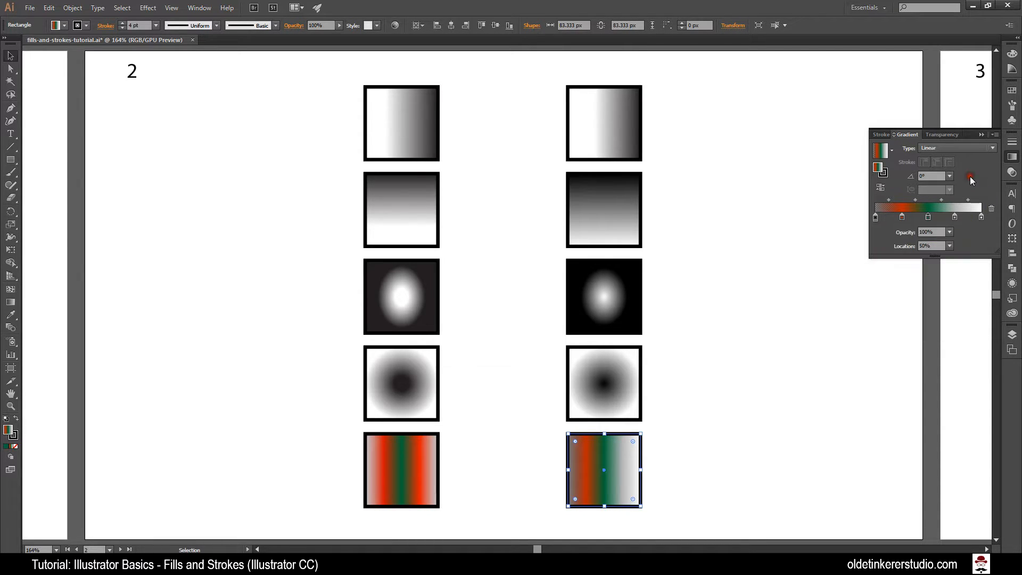
Step: Colour the gradient stop at 75% red using the RGB values 191, 26 and 0
double_click(954, 217)
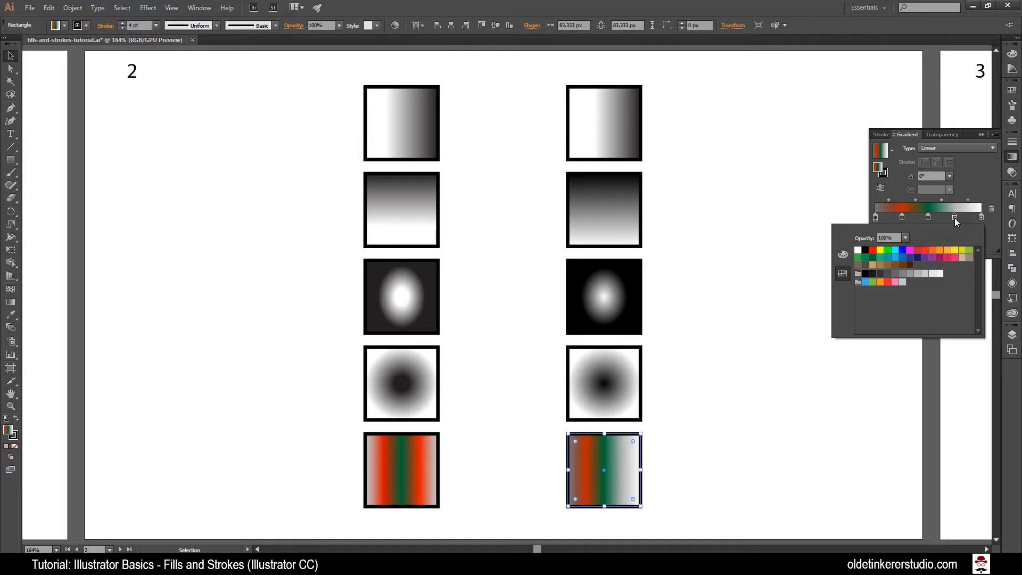
click(839, 255)
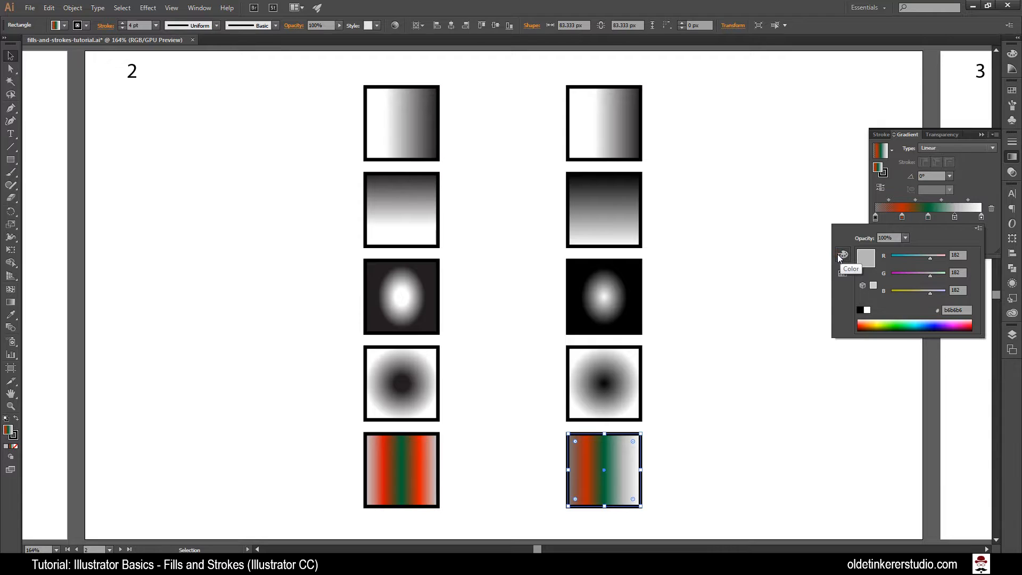
click(958, 255)
text(191)
click(958, 273)
text(26)
click(957, 290)
text(0)
key(Tab)
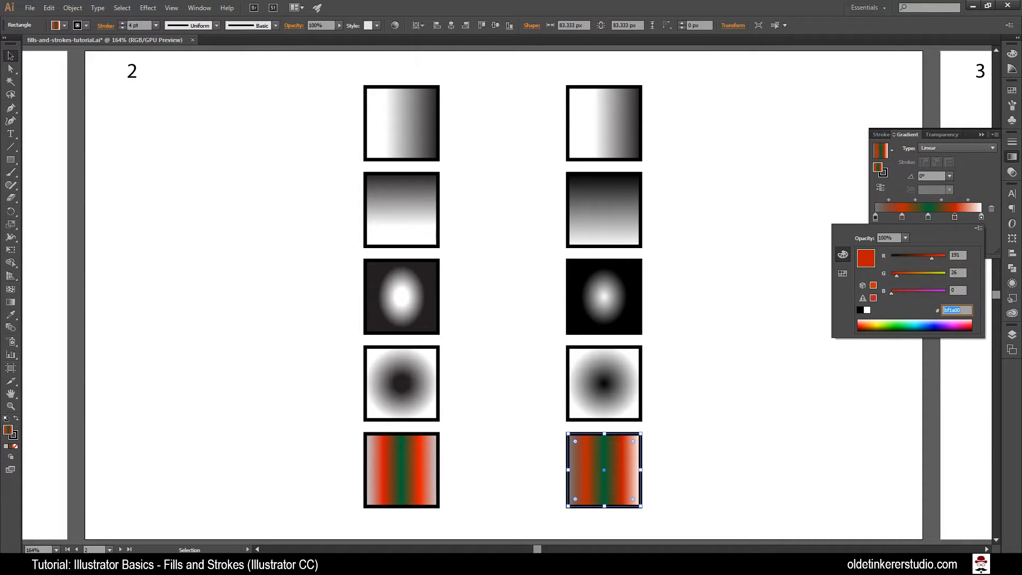
click(973, 172)
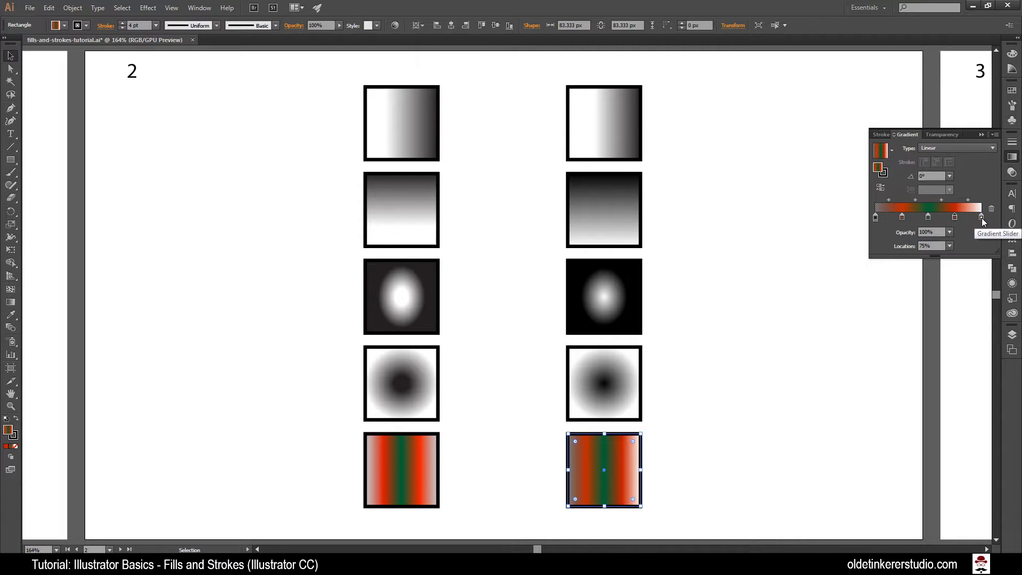
Step: Set the gradient's 100% stop to the black swatch with 50% opacity and put the gradient settings away
double_click(982, 218)
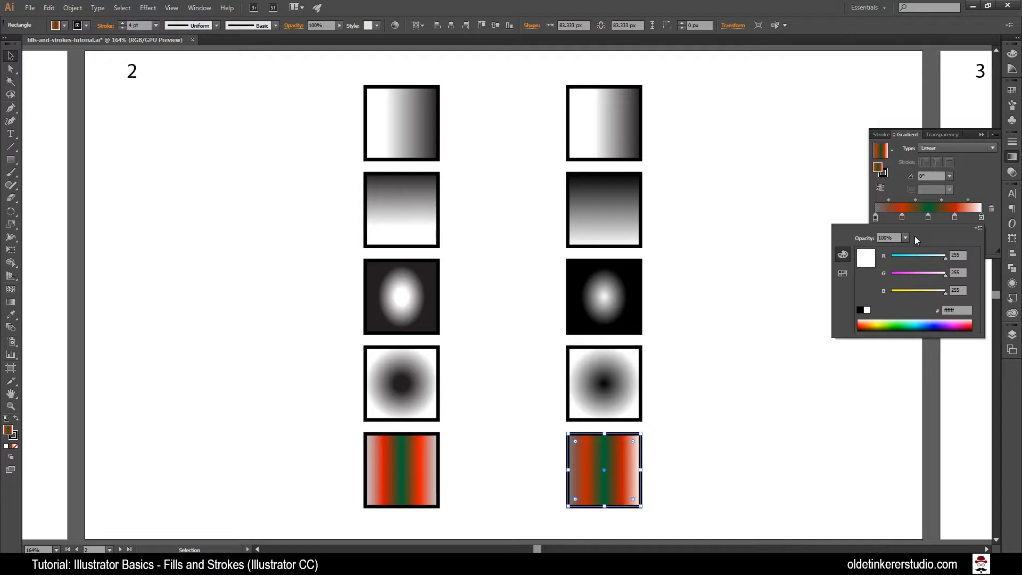
click(883, 237)
text(50)
click(843, 274)
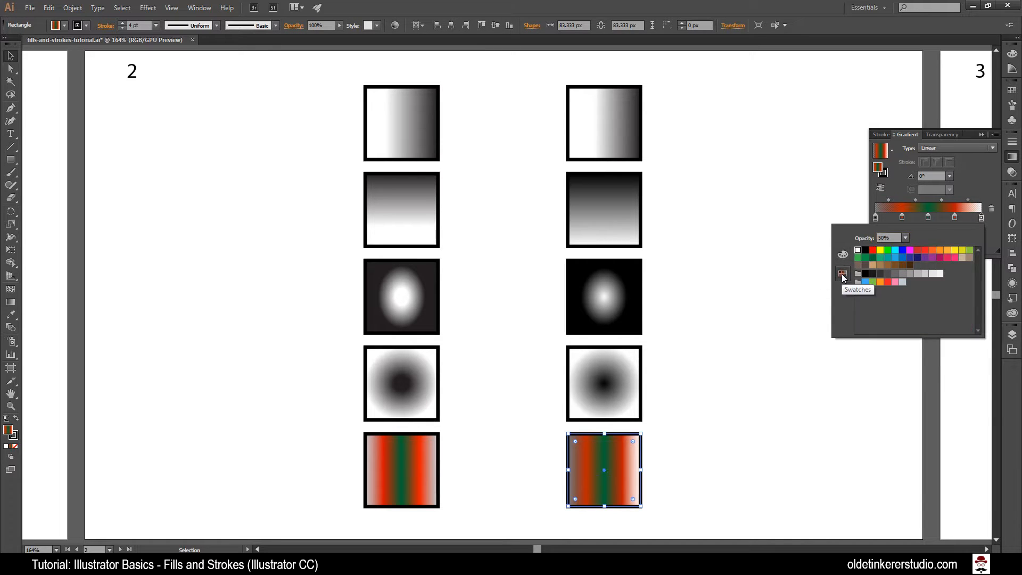
click(864, 249)
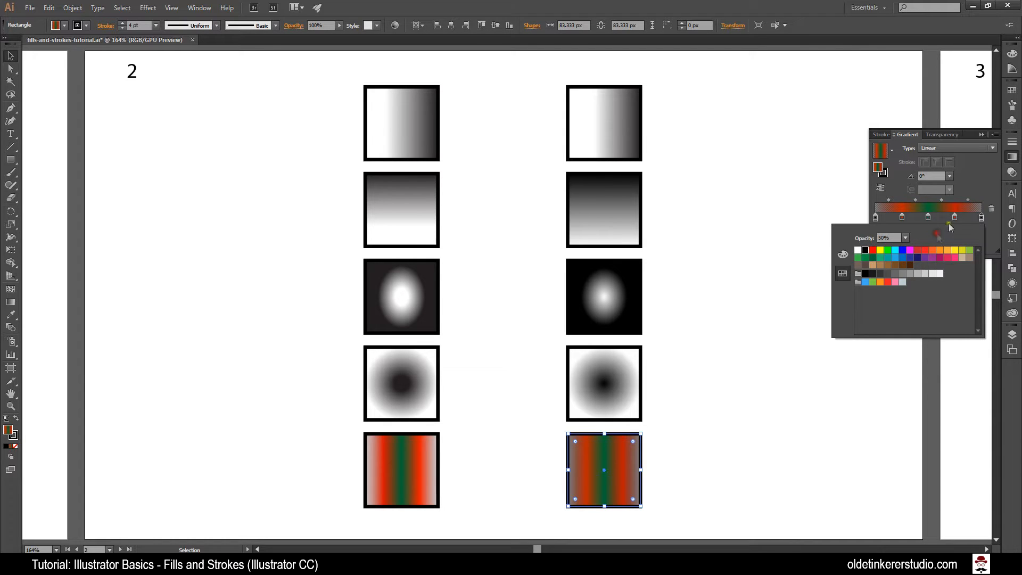
click(971, 180)
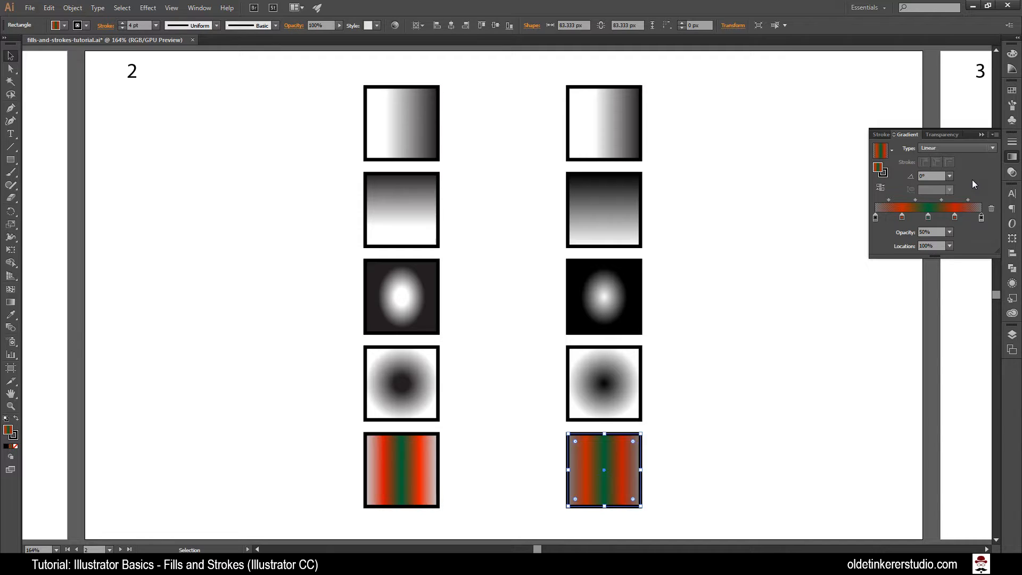
click(980, 134)
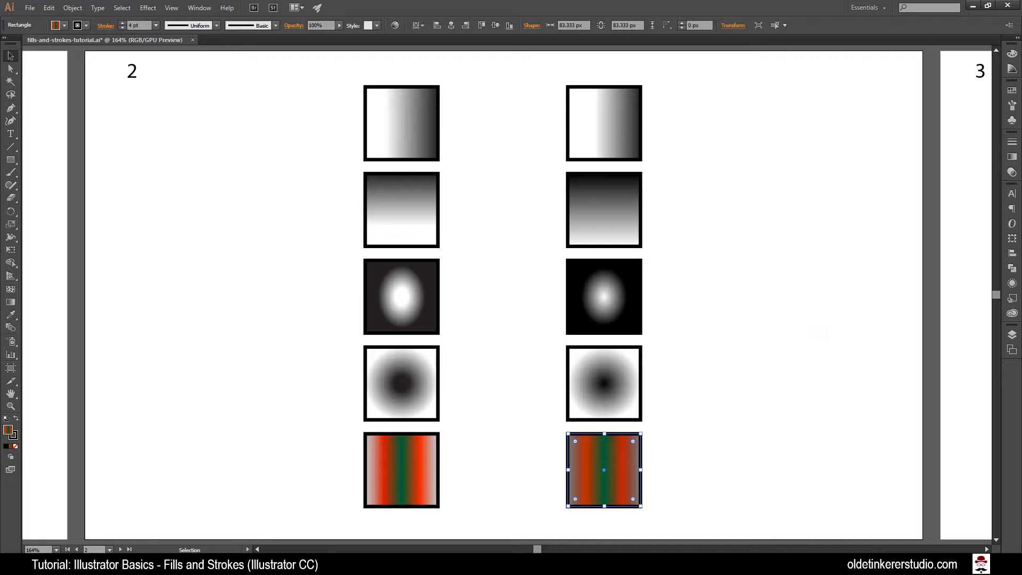
Step: Give the first teal square in the top row of artboard 3 a near-black (0d0200) stroke 3 pt wide
drag(537, 550, 580, 550)
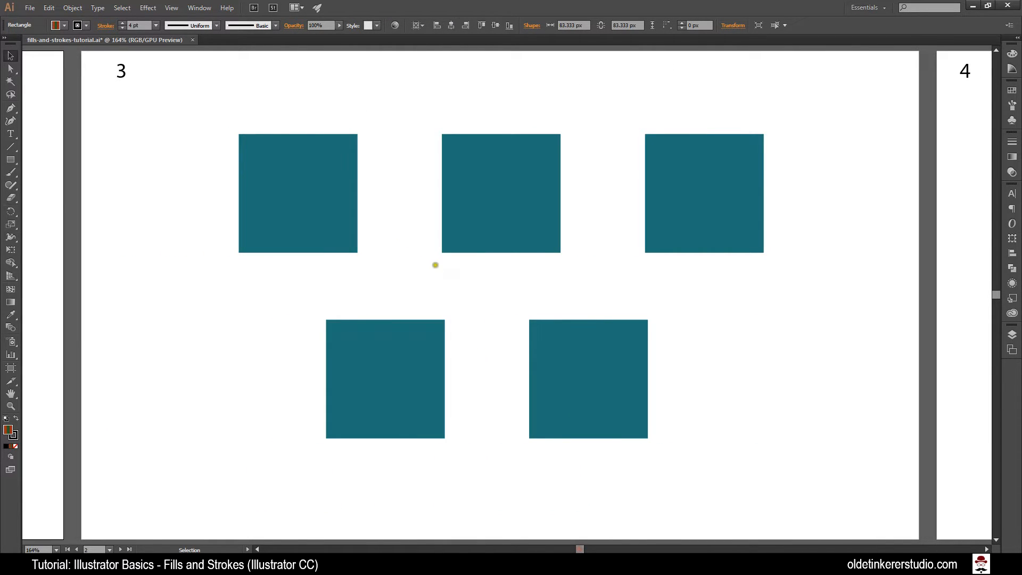
click(405, 238)
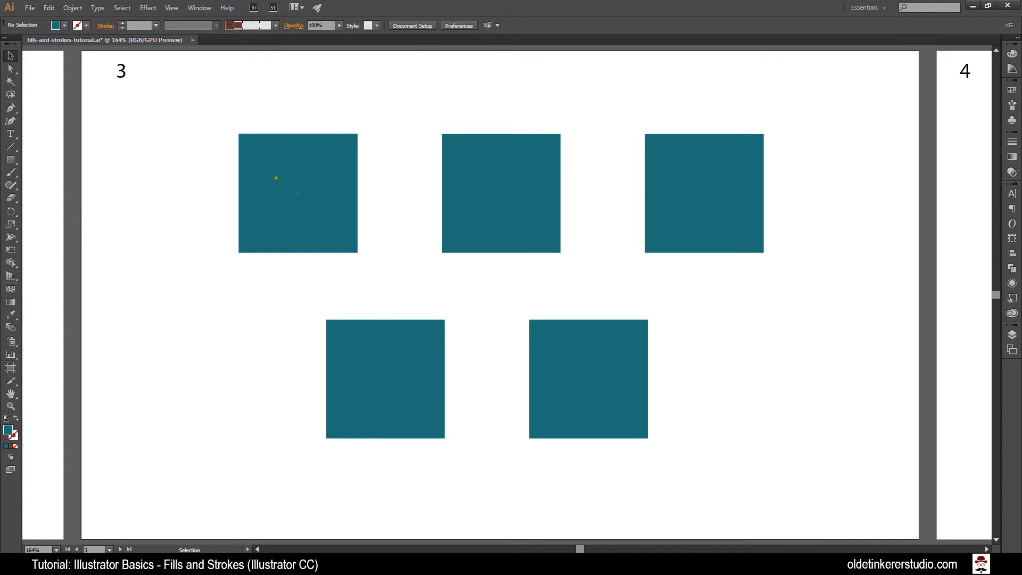
click(276, 176)
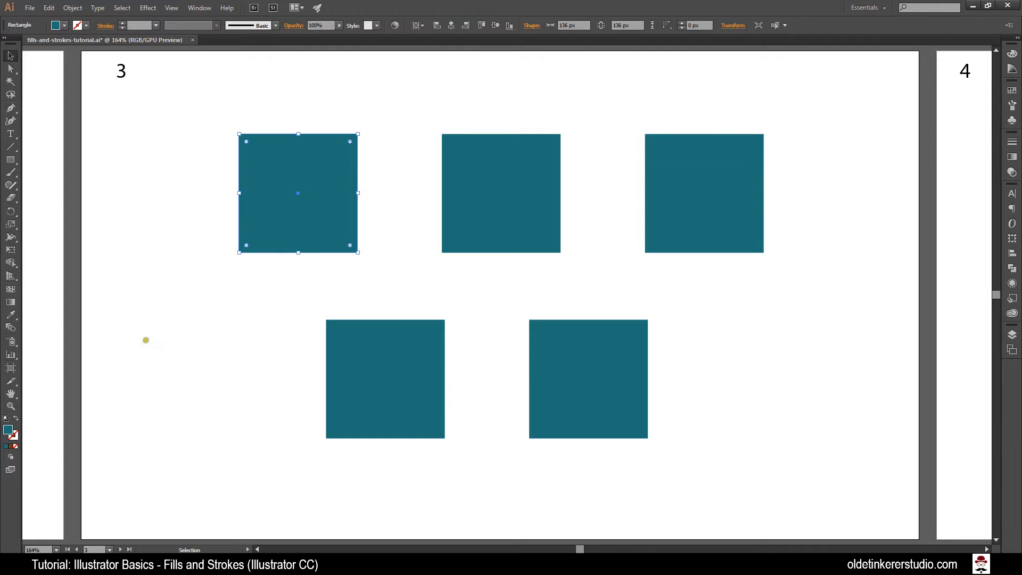
click(14, 437)
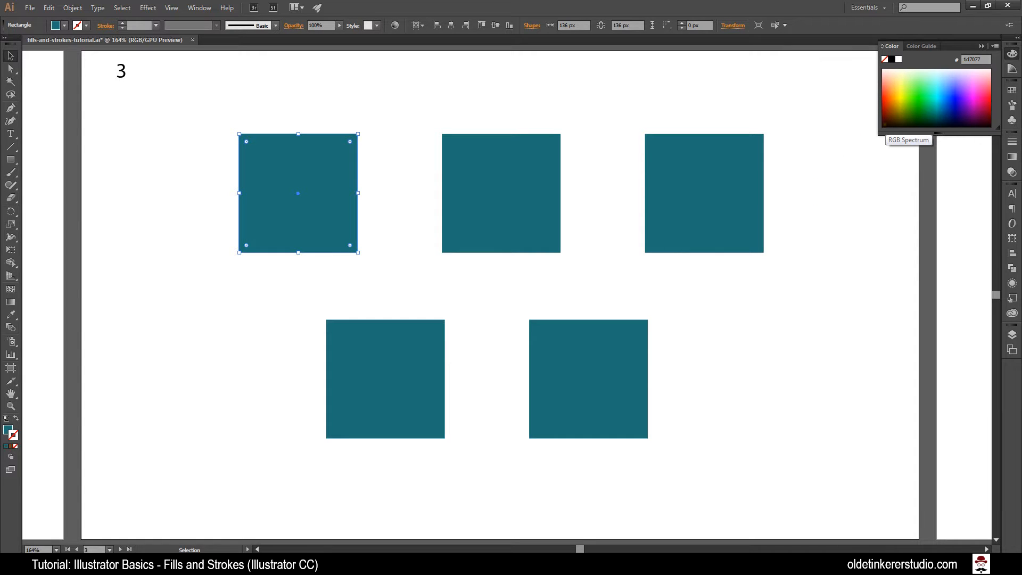
click(883, 125)
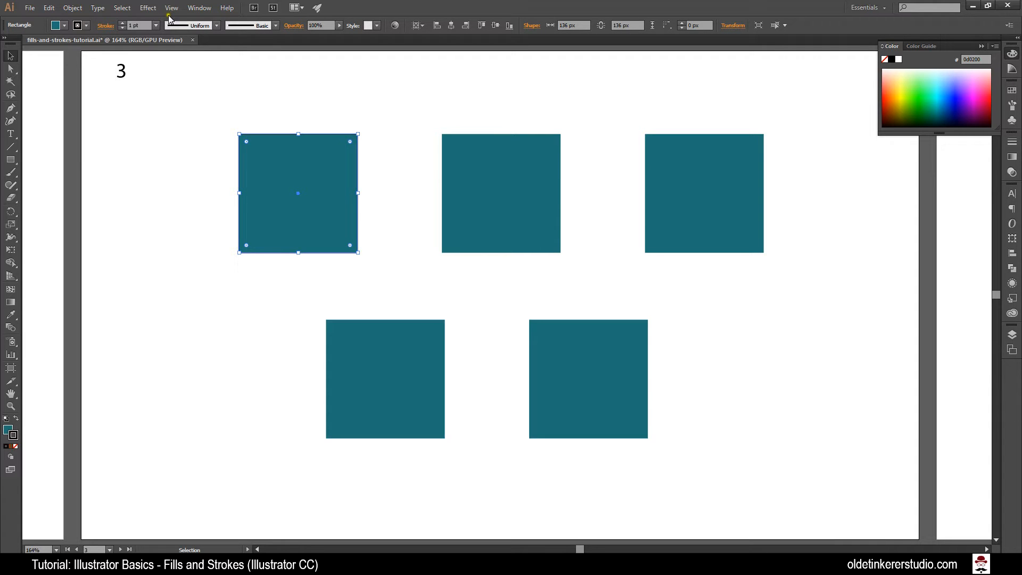
click(155, 26)
click(169, 95)
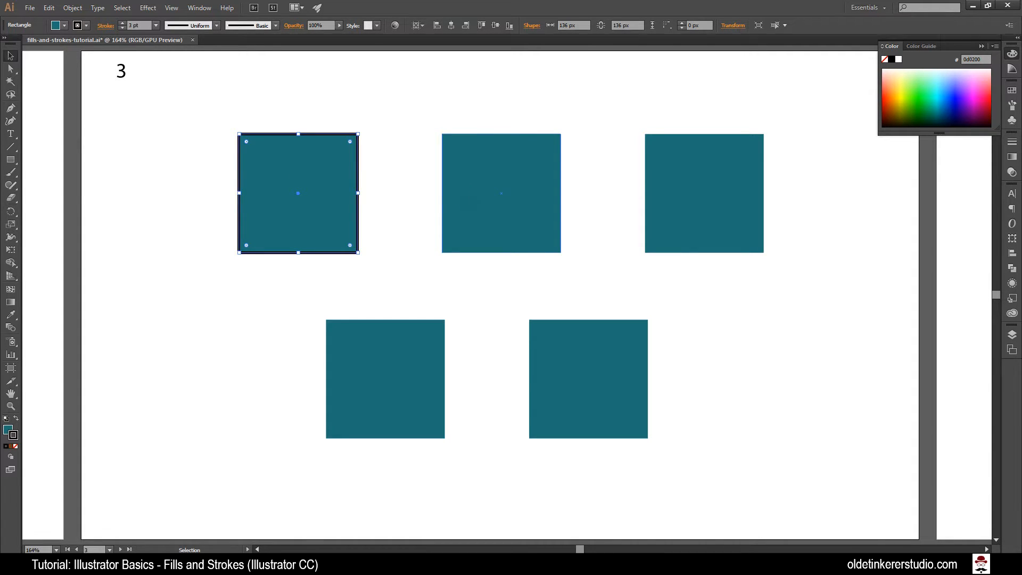
Step: Give the middle square in the top row a near-black (160300) 6 pt stroke with the lens-shaped variable width profile
click(463, 198)
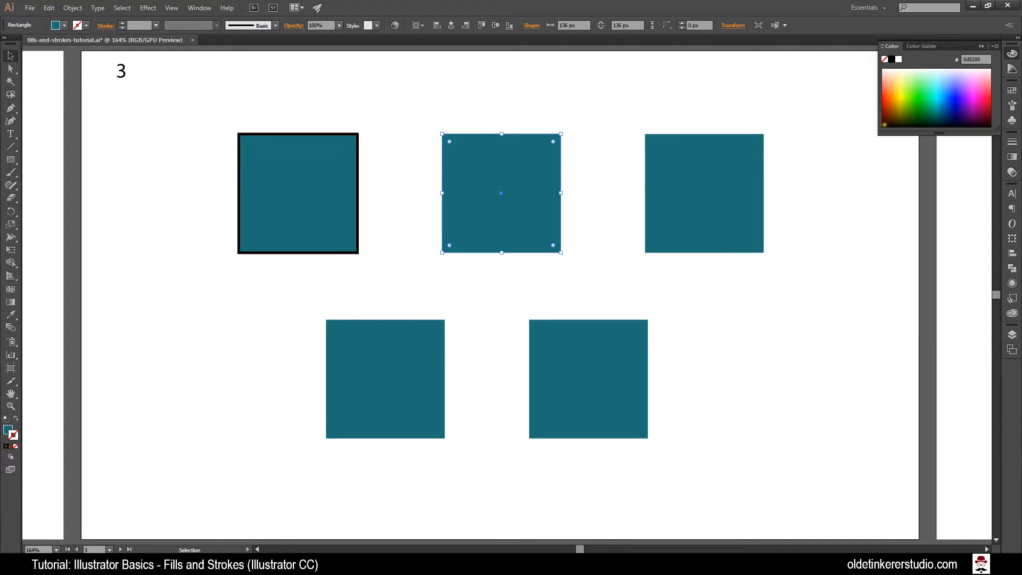
click(884, 125)
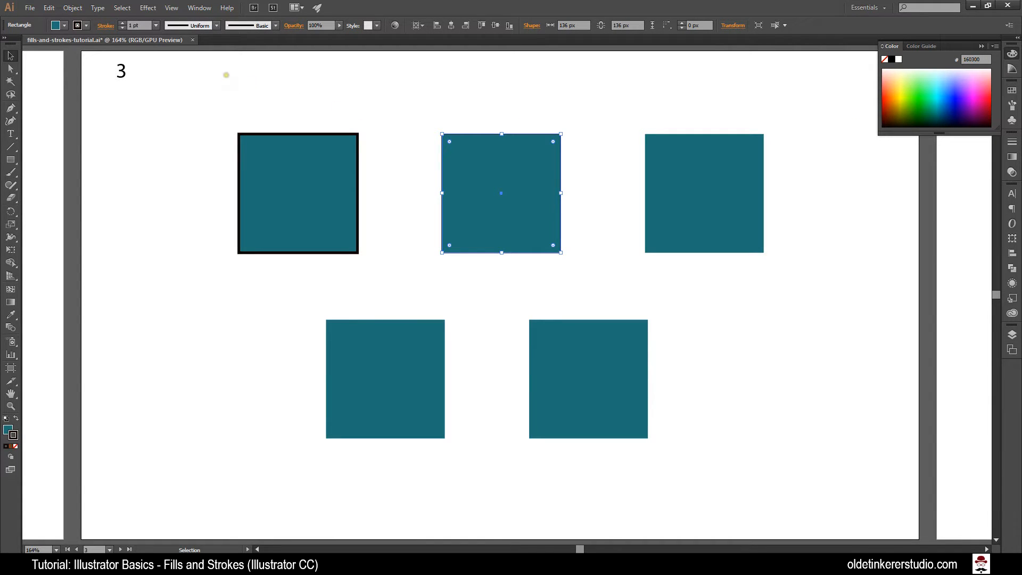
click(156, 25)
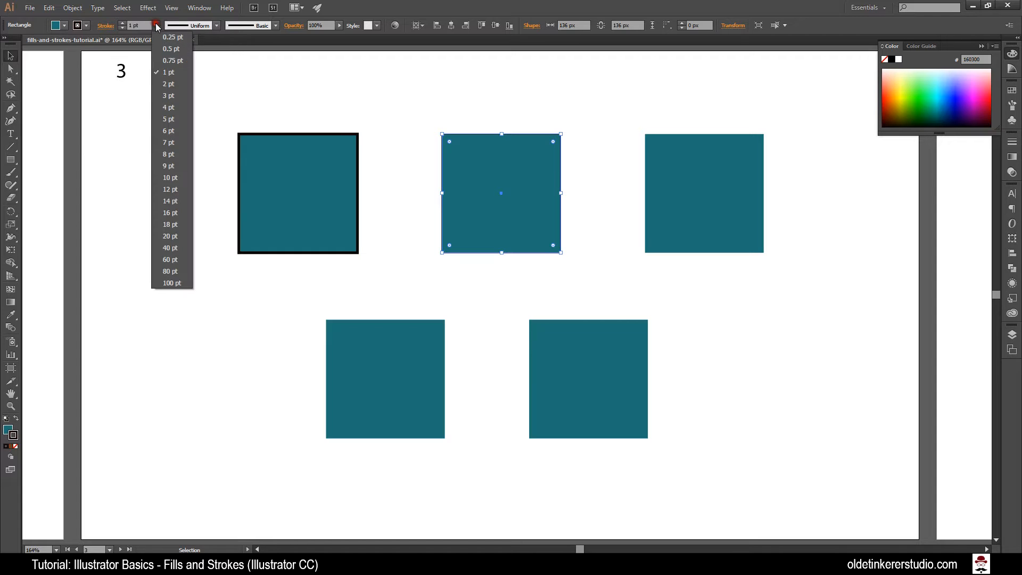
click(171, 130)
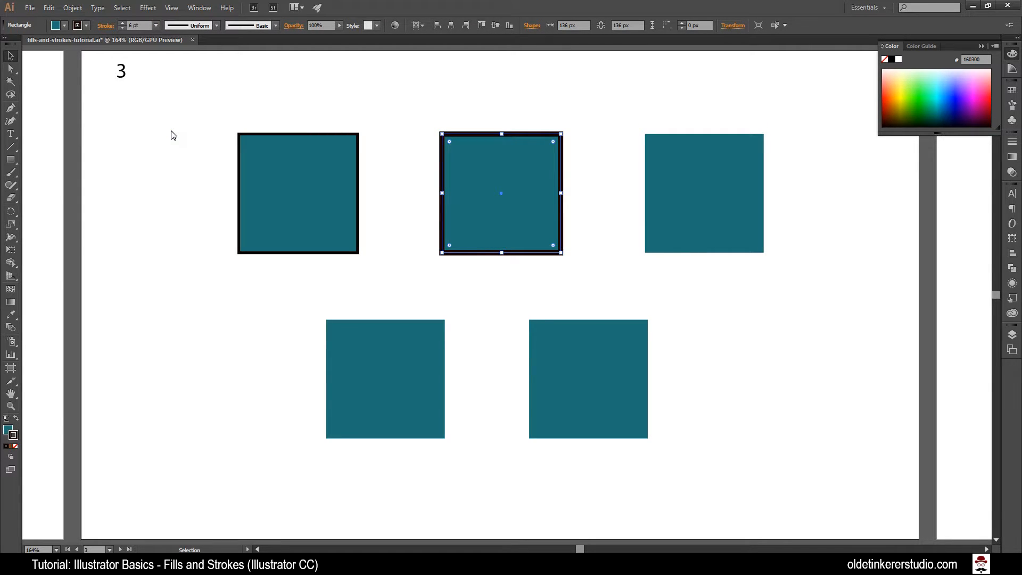
click(216, 26)
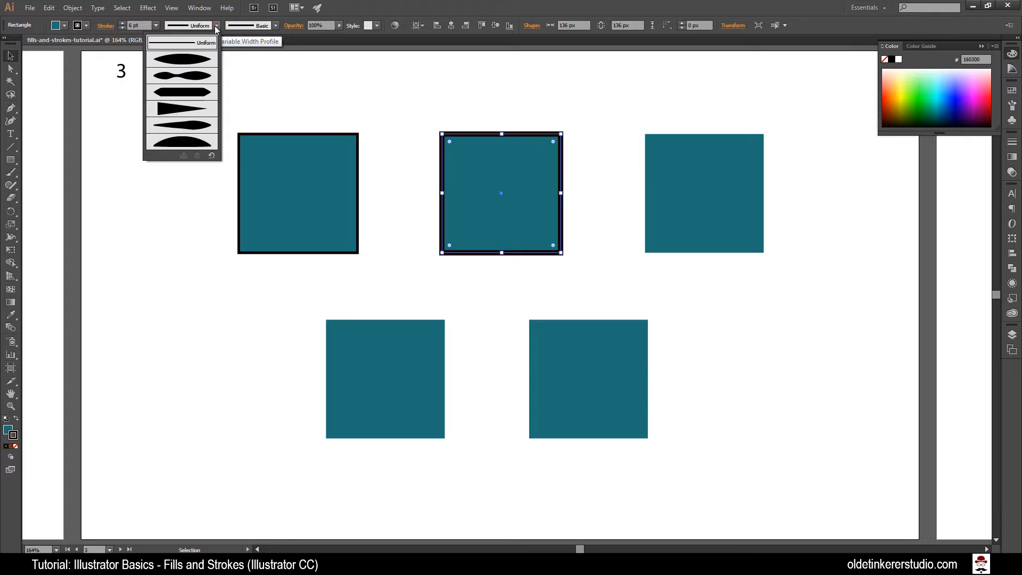
click(208, 63)
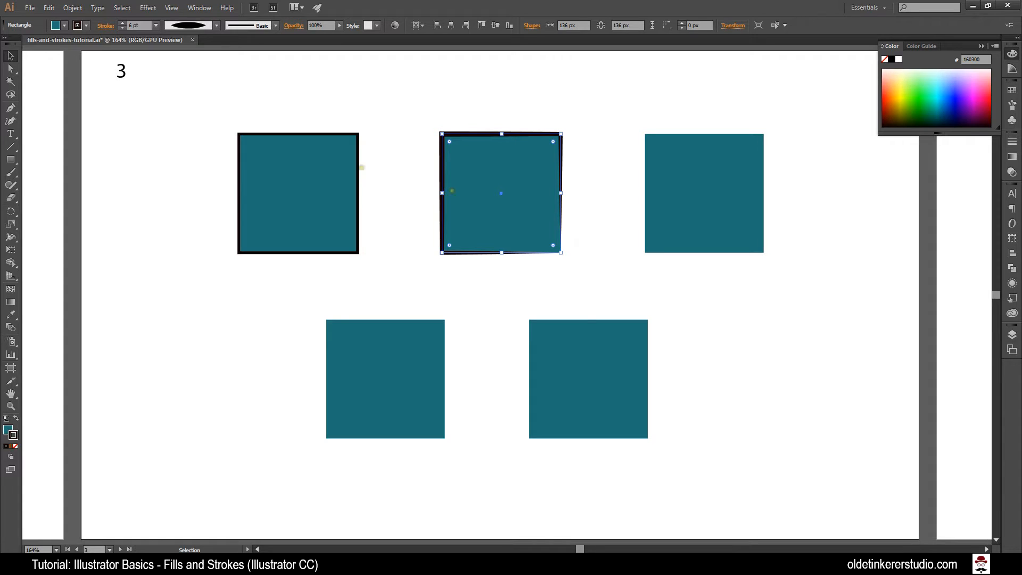
Step: Give the third teal square in the top row a near-black (090100) 6 pt stroke with the rough charcoal-like brush
click(676, 154)
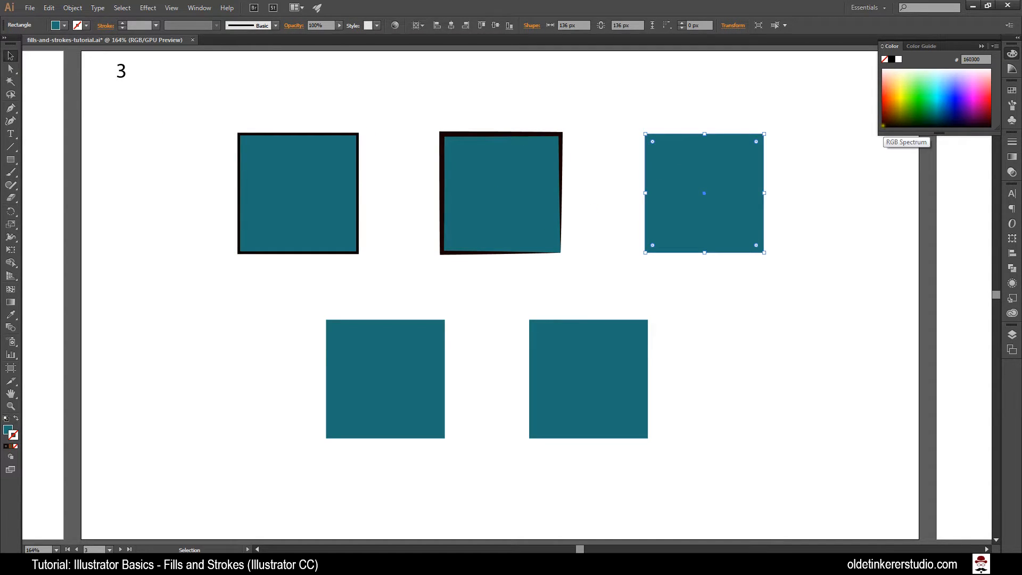
click(905, 126)
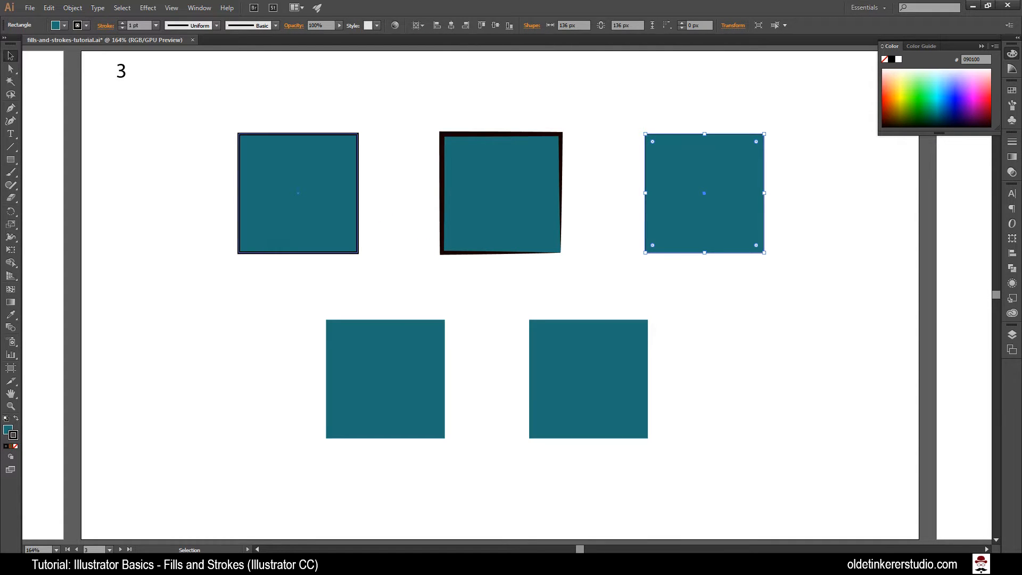
click(276, 29)
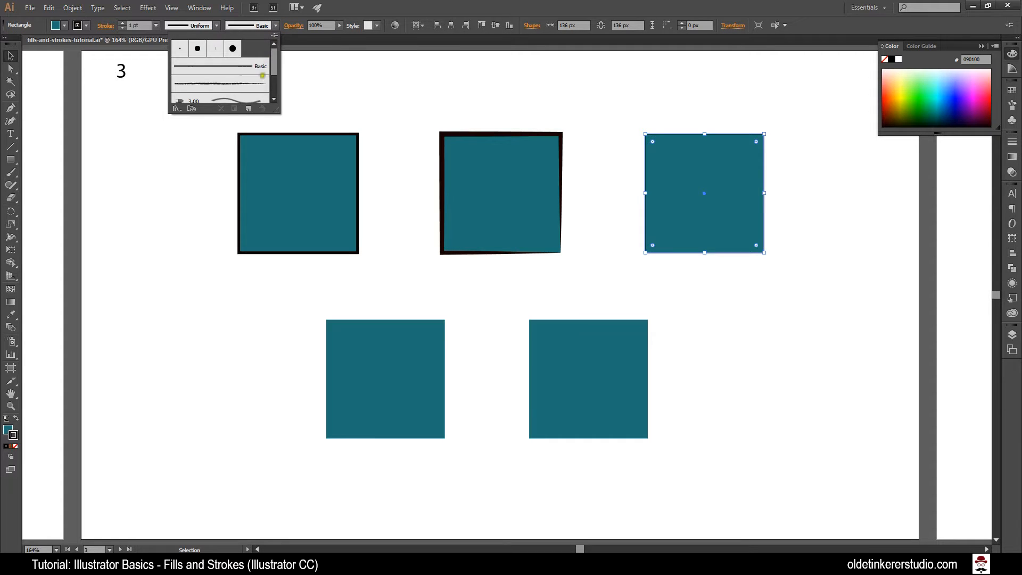
click(259, 83)
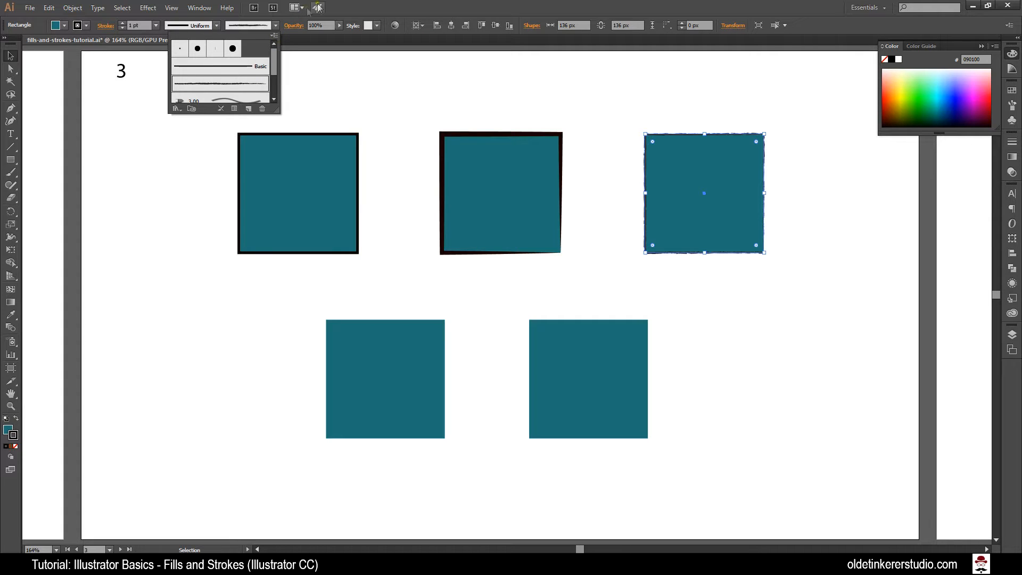
click(346, 8)
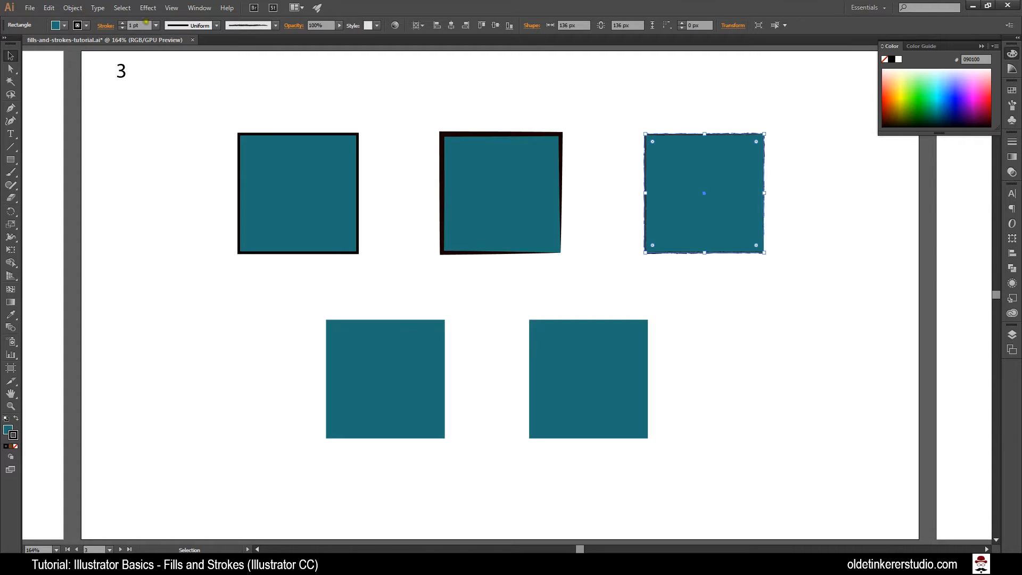
click(154, 25)
click(168, 131)
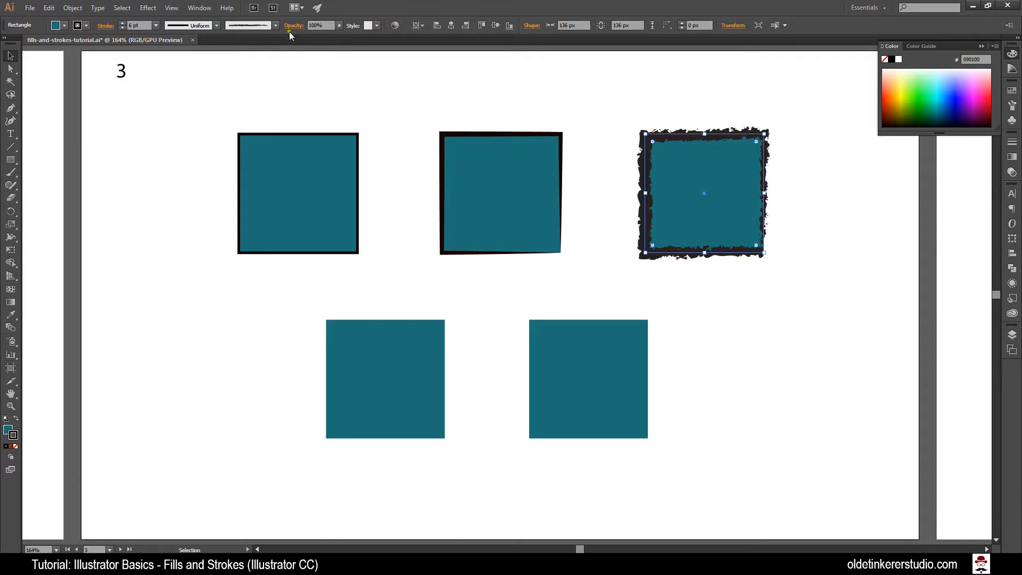
Step: Apply the Mahogany brush from the Borders_Frames library to the third square's stroke and put the library away
click(275, 25)
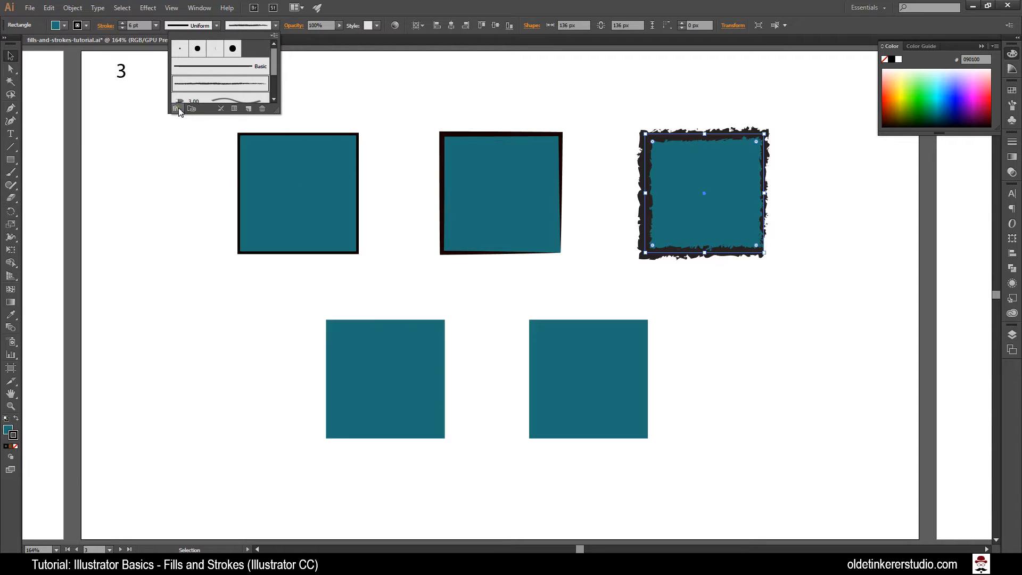
click(175, 109)
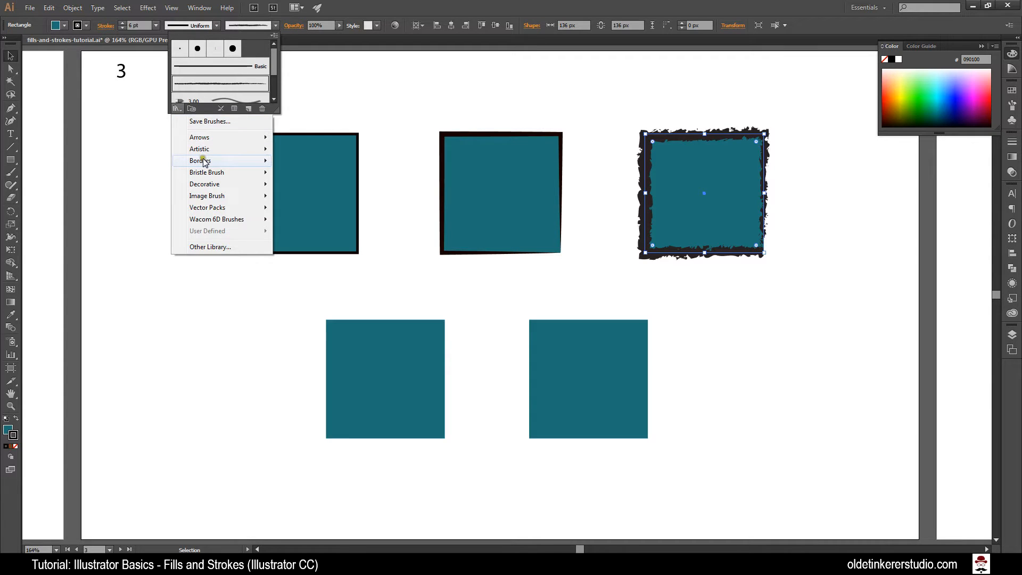
mouse_move(205, 163)
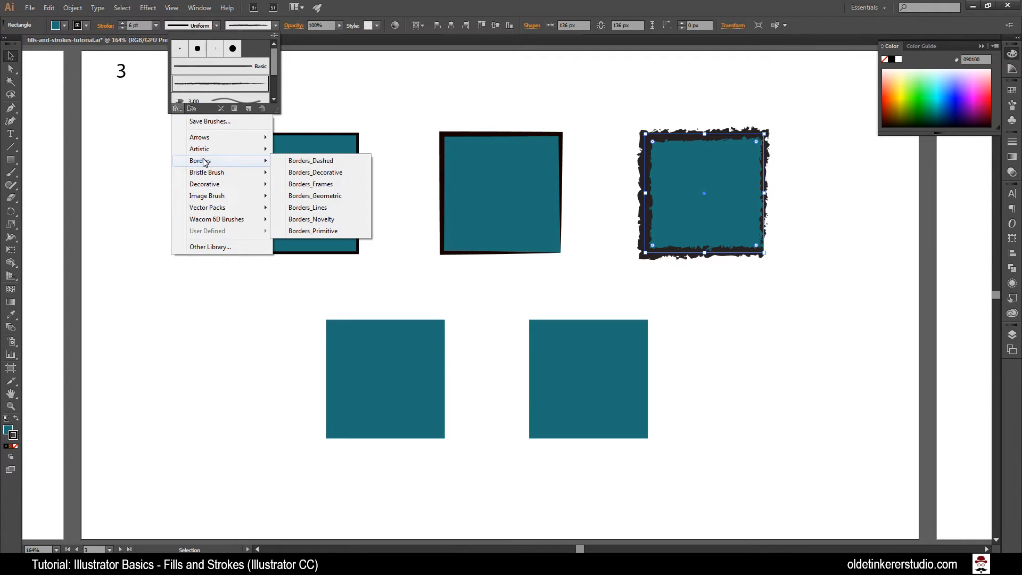
click(311, 185)
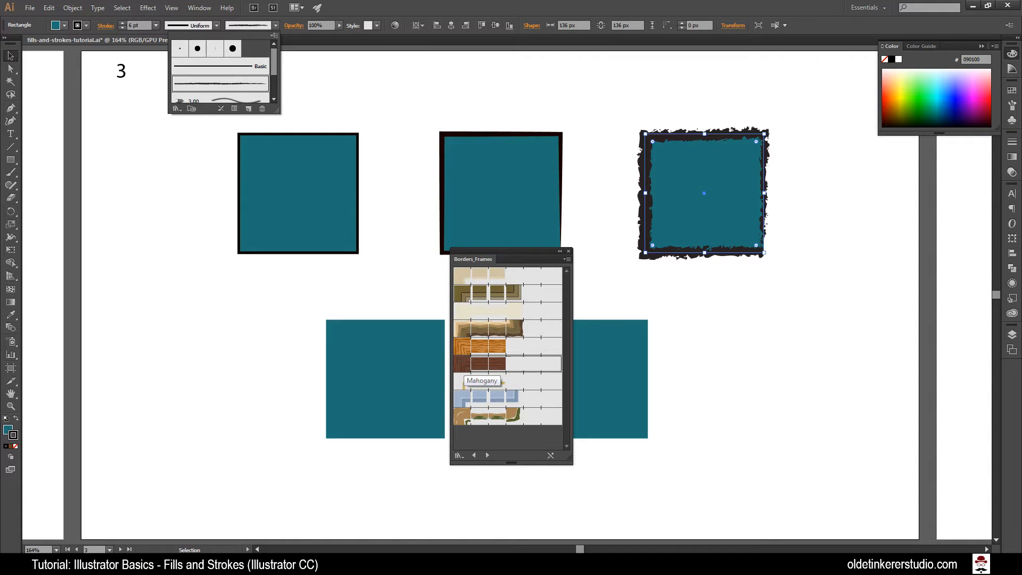
click(462, 365)
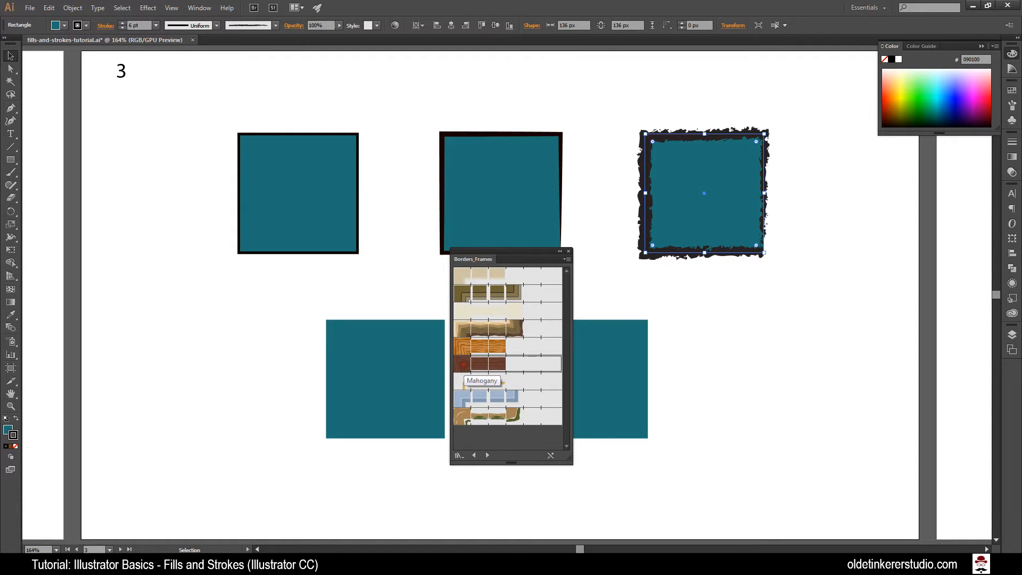
click(462, 364)
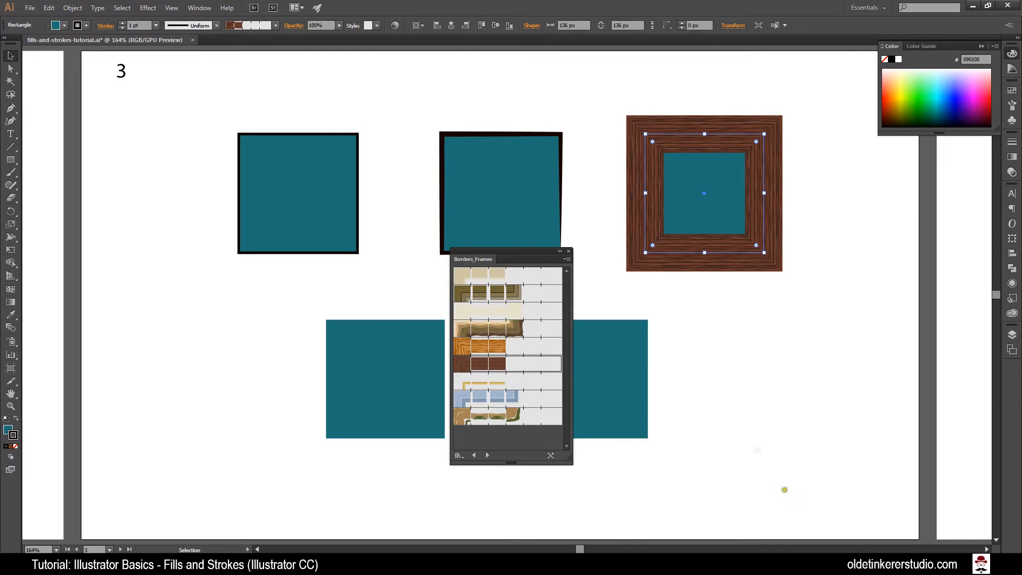
click(568, 250)
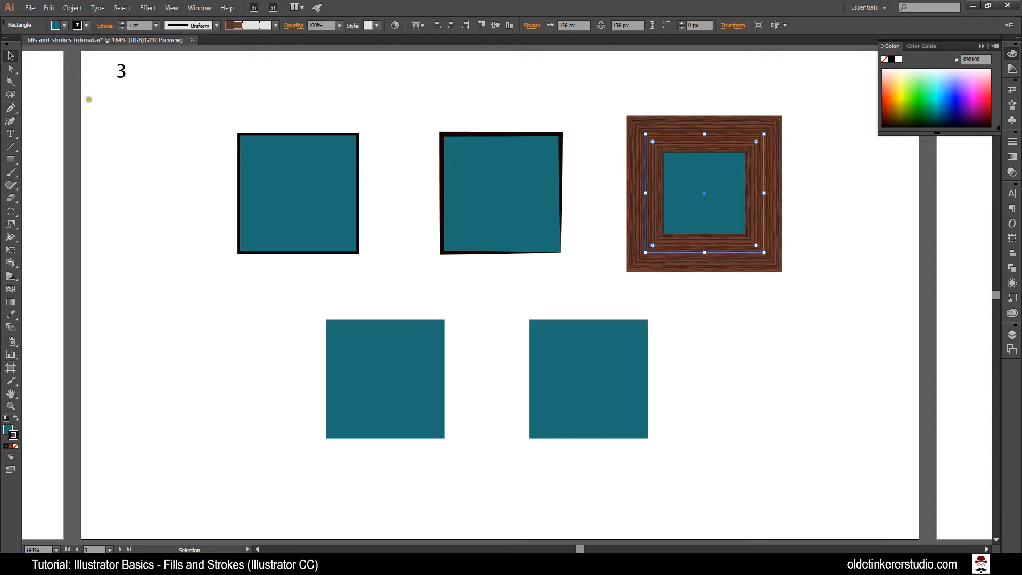
Step: Give the first square in the bottom row a near-black (0d0100) 8 pt stroke and set the square's opacity to 50%
click(342, 402)
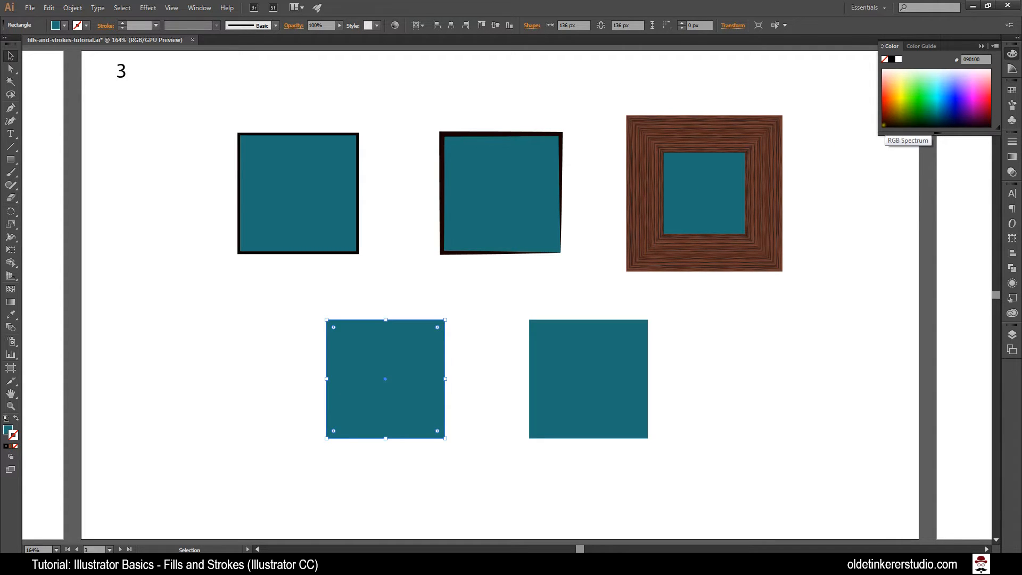
click(886, 124)
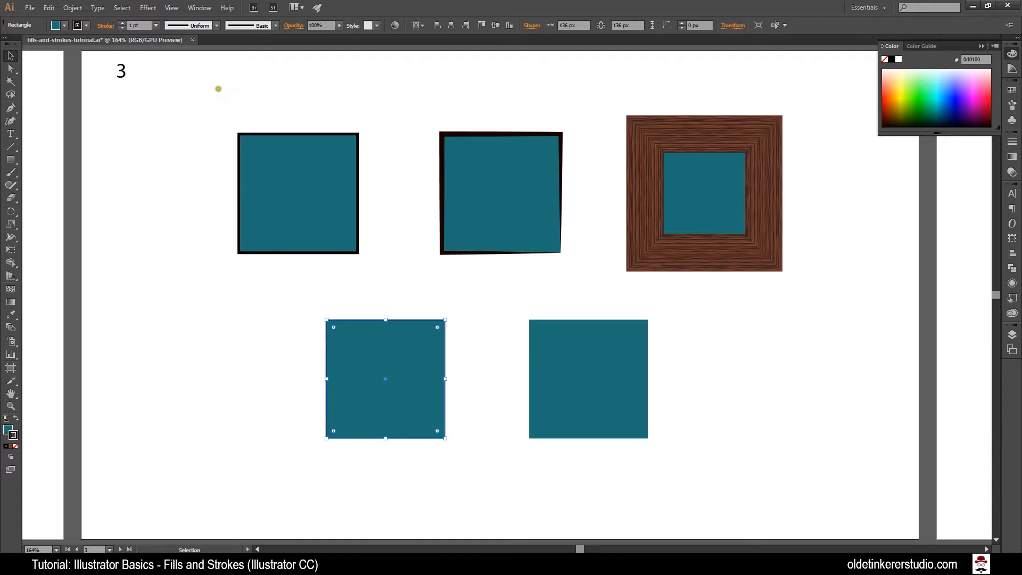
click(156, 26)
click(165, 155)
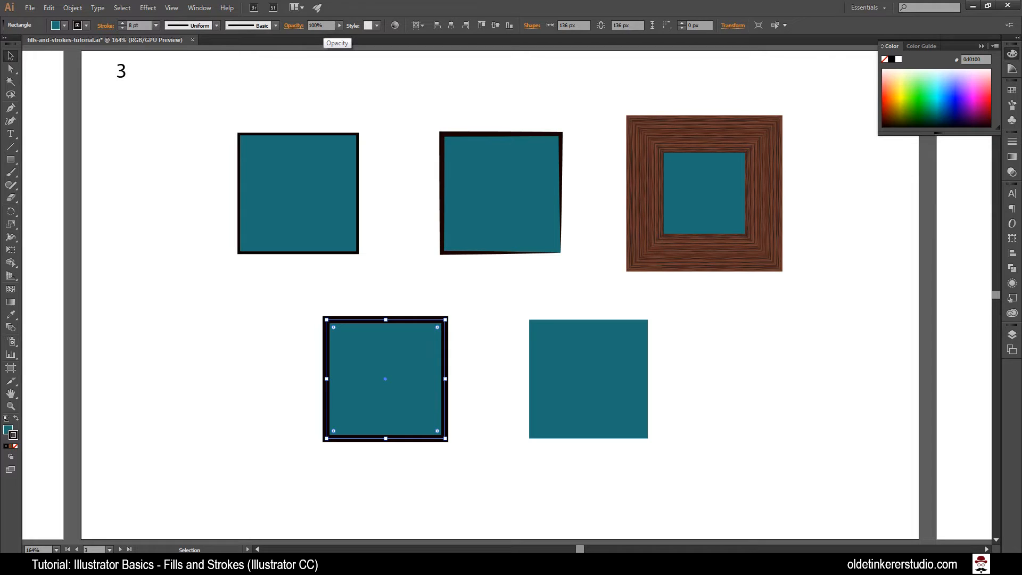
click(340, 27)
click(319, 25)
text(50%)
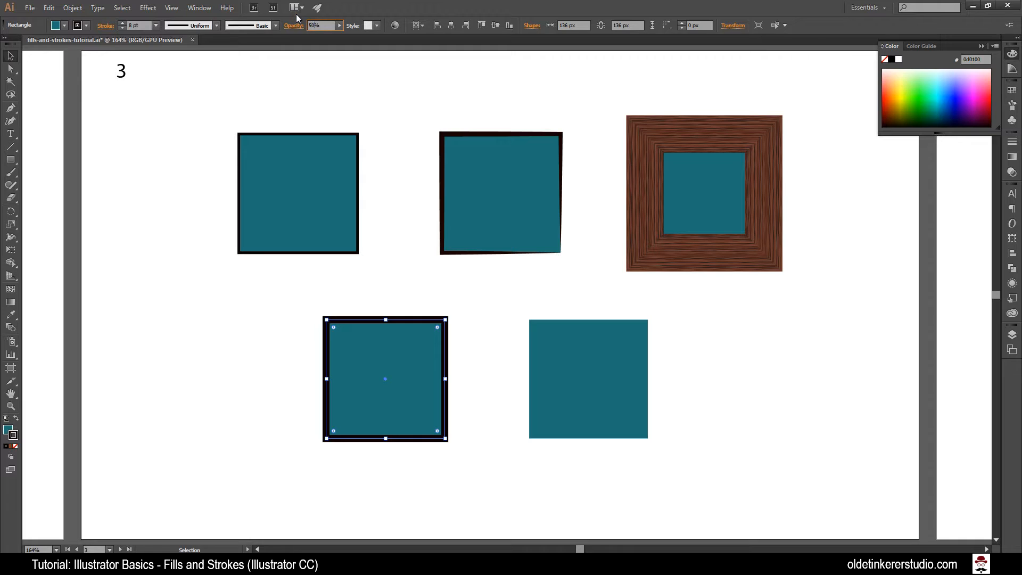
key(Tab)
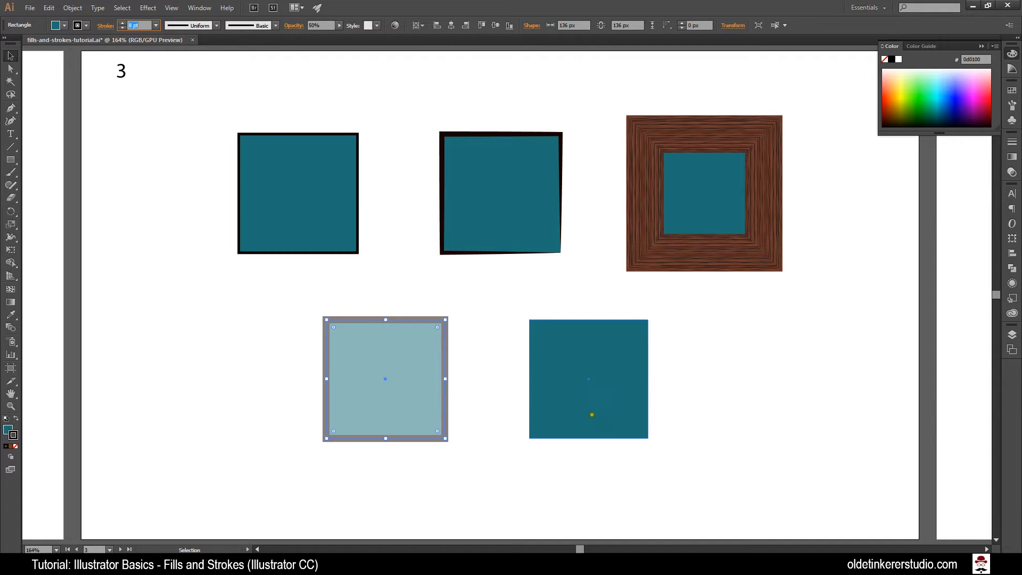
Step: Give the second square in the bottom row a near-black (1b0300) stroke 6 pt wide
click(588, 409)
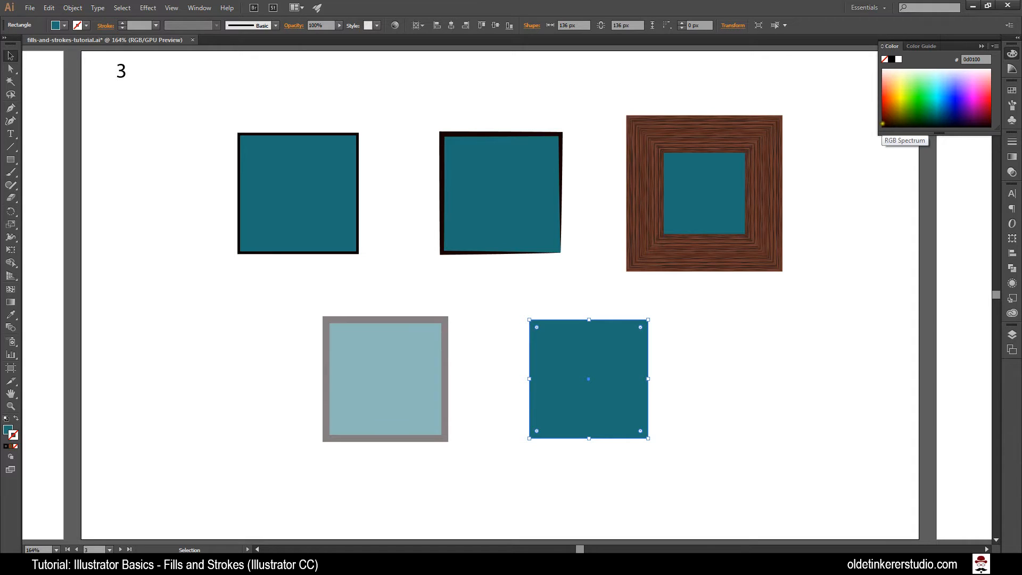
click(884, 125)
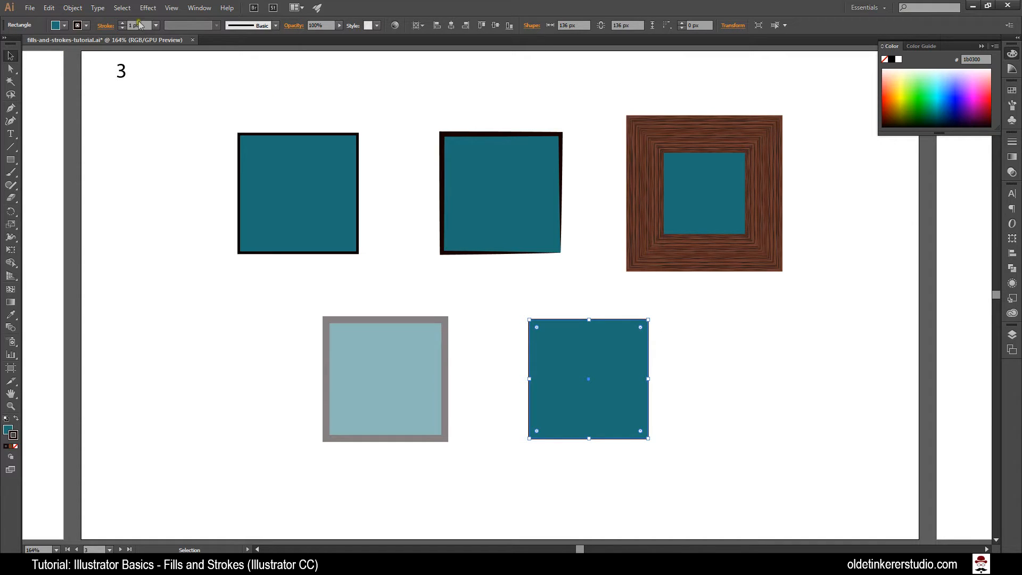
drag(133, 26, 120, 25)
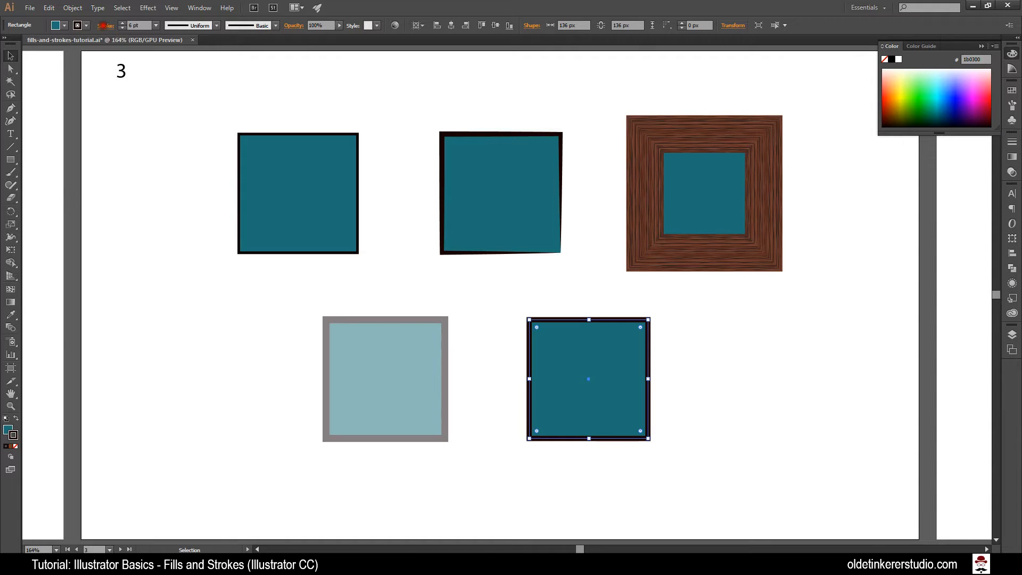
Step: Try aligning the second bottom square's stroke to the inside, settle on outside alignment and deselect the square
click(106, 25)
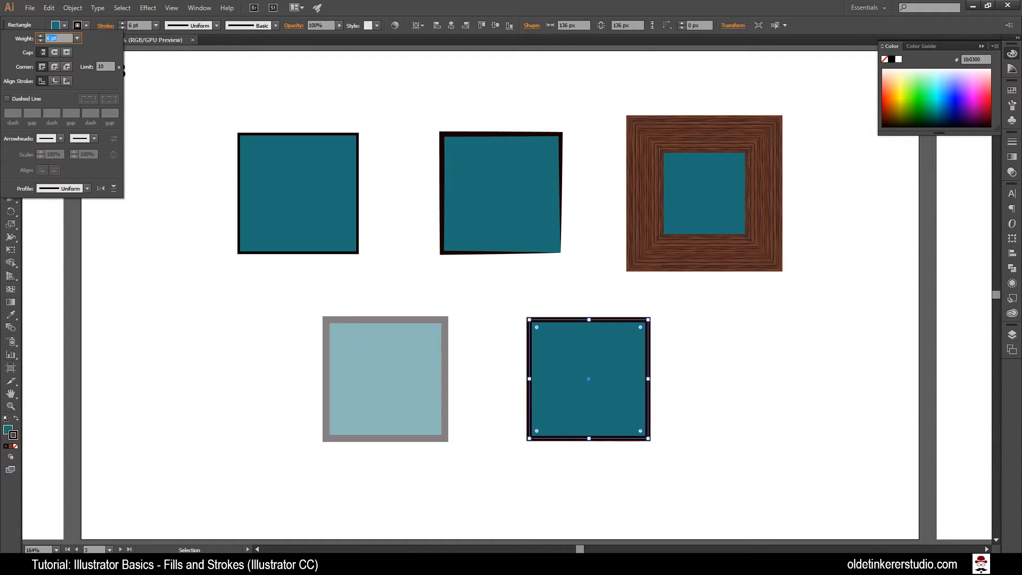
click(54, 81)
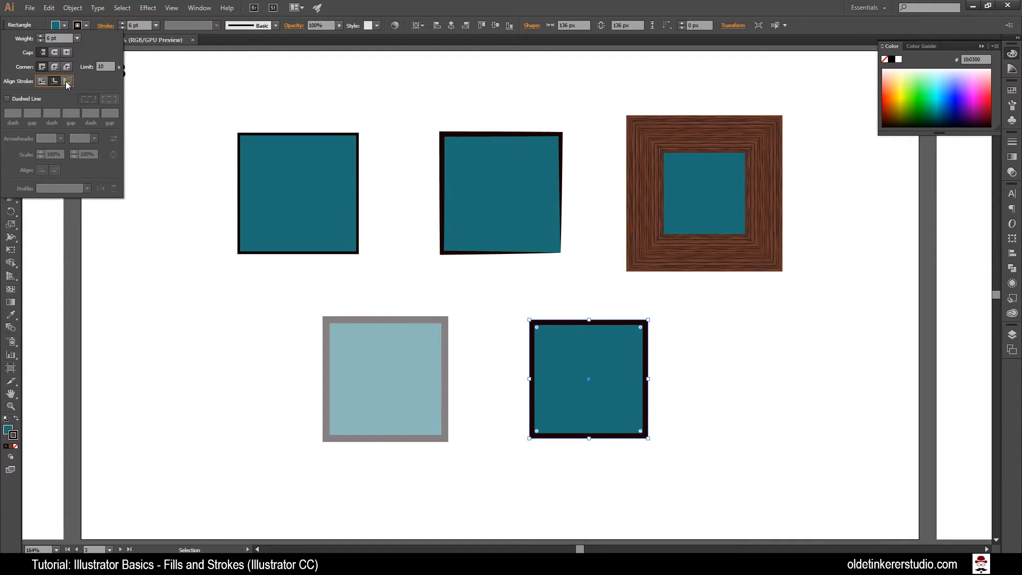
click(66, 81)
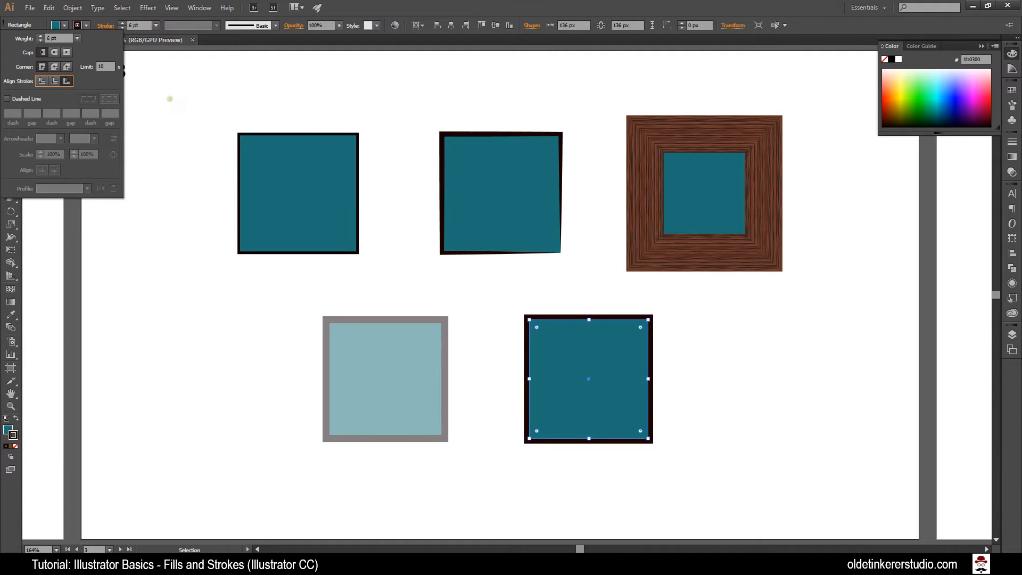
click(810, 334)
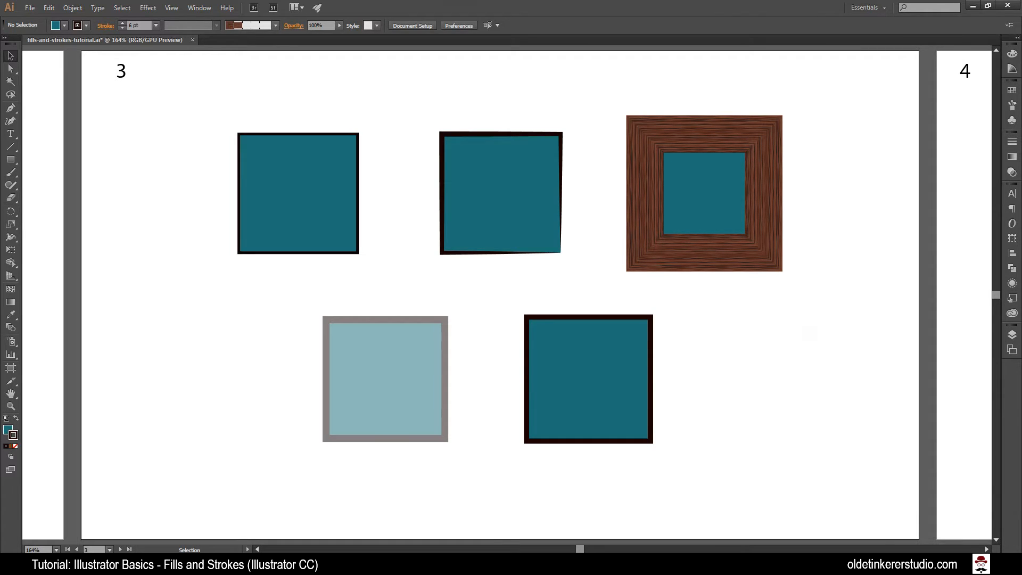
Step: Go to artboard 4 and display the full set of stroke options
drag(580, 549, 621, 550)
click(577, 489)
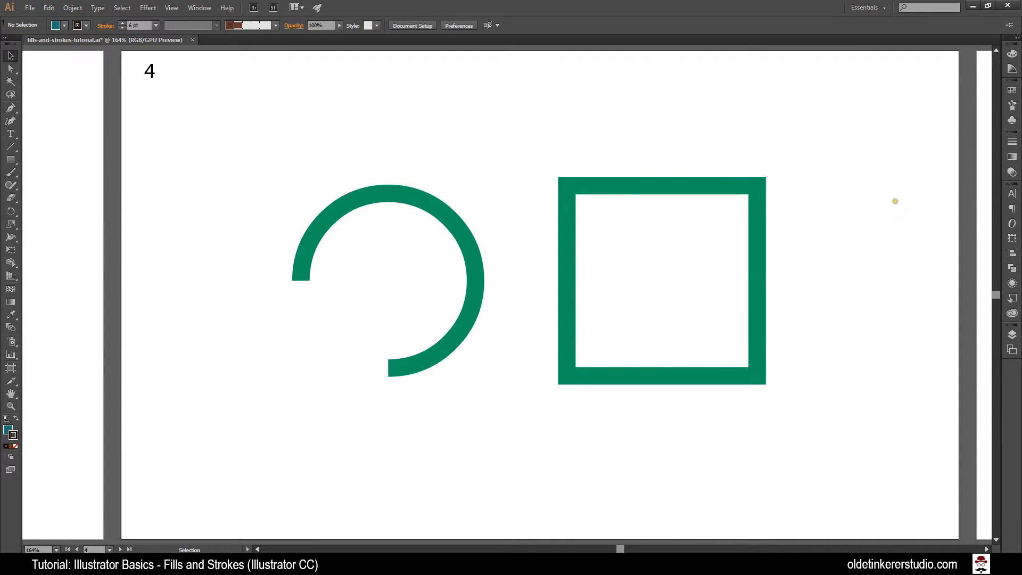
click(1011, 142)
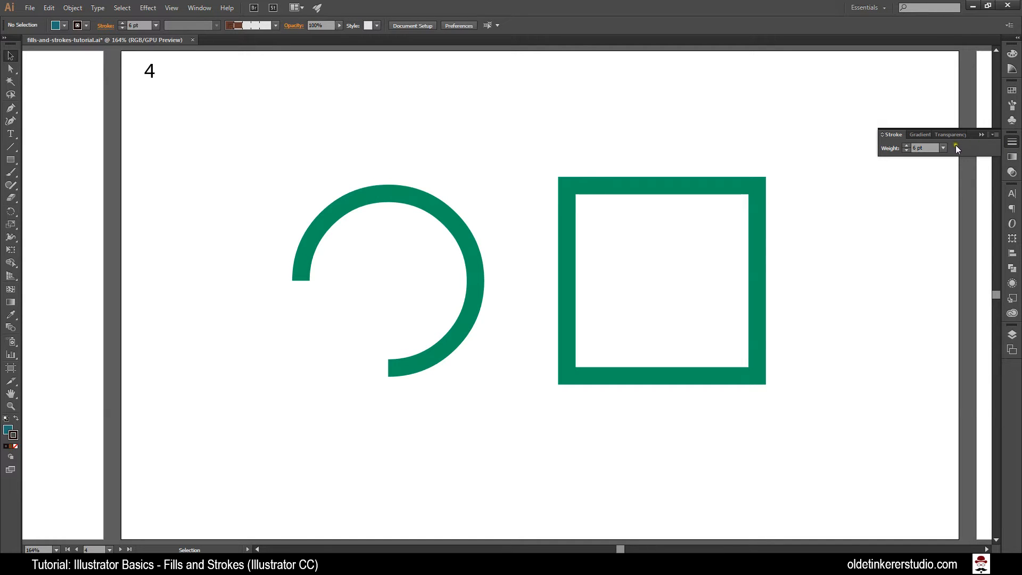
click(192, 9)
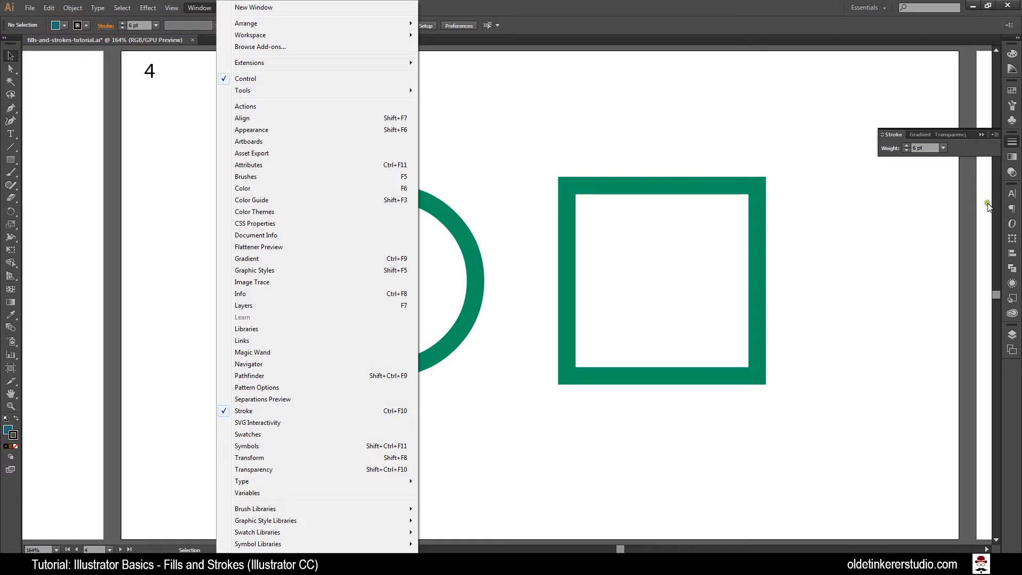
click(963, 146)
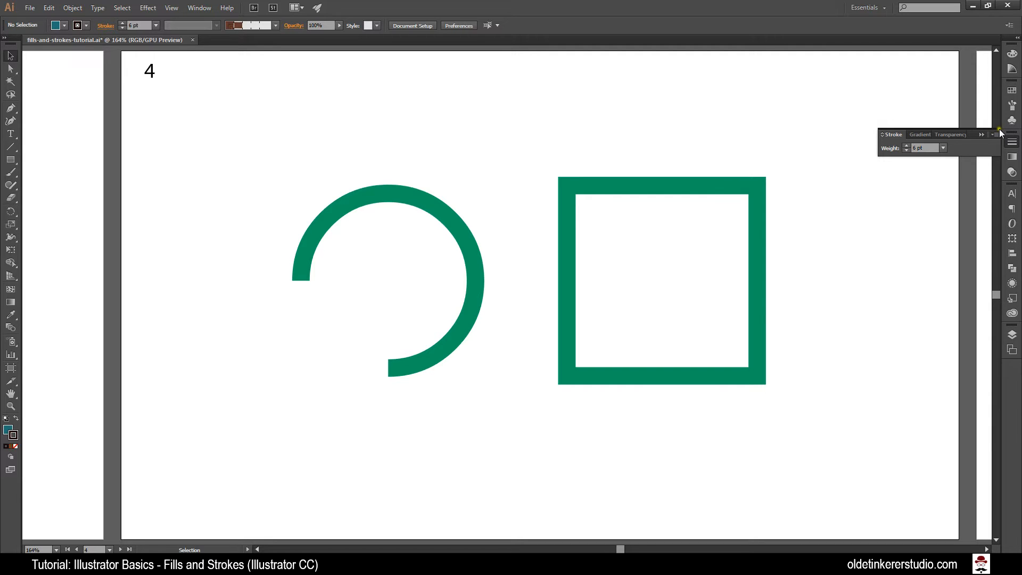
click(993, 135)
click(968, 137)
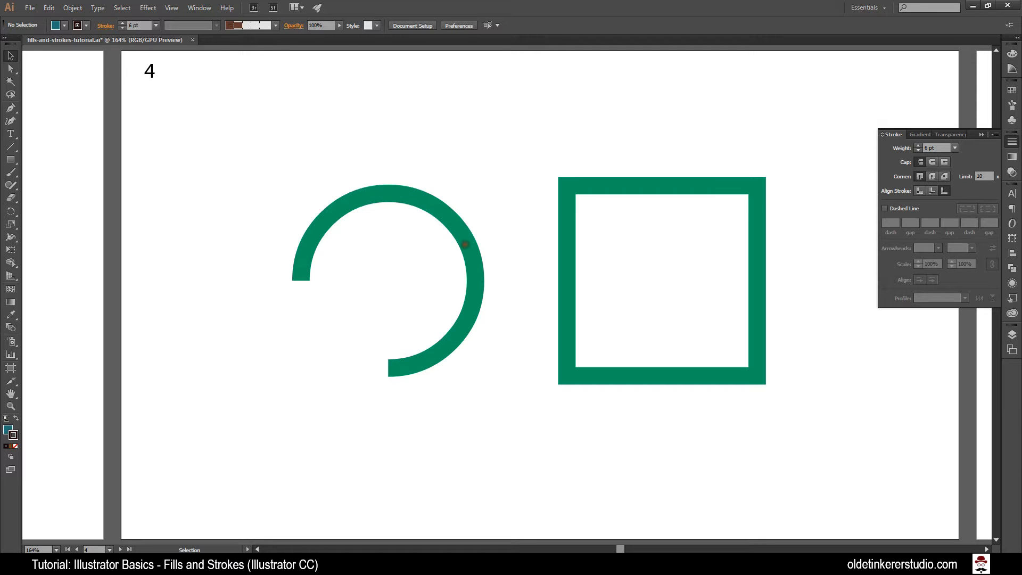
Step: Try the round and projecting caps on the open green circle's stroke and return it to the butt cap
click(461, 229)
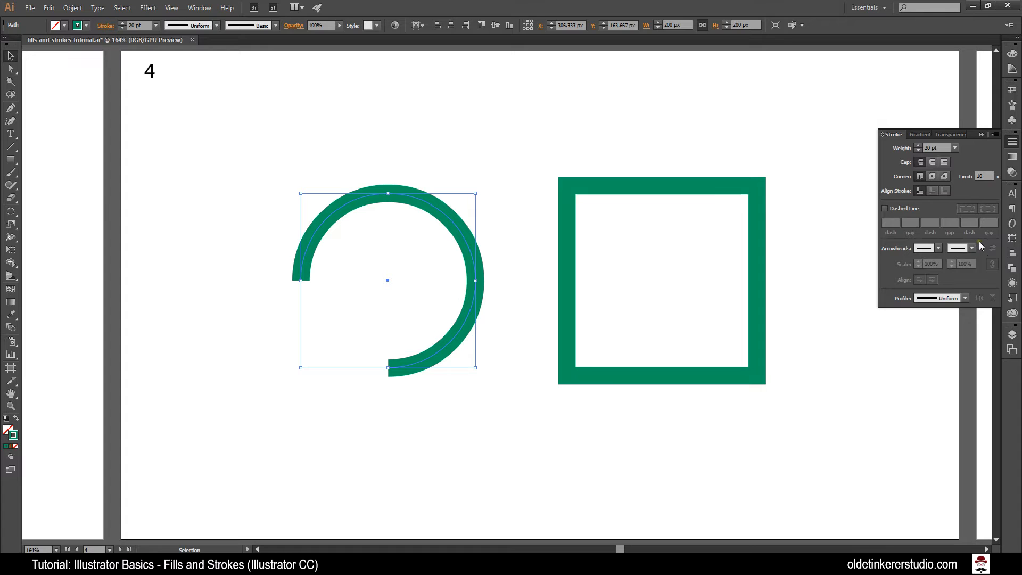
click(931, 161)
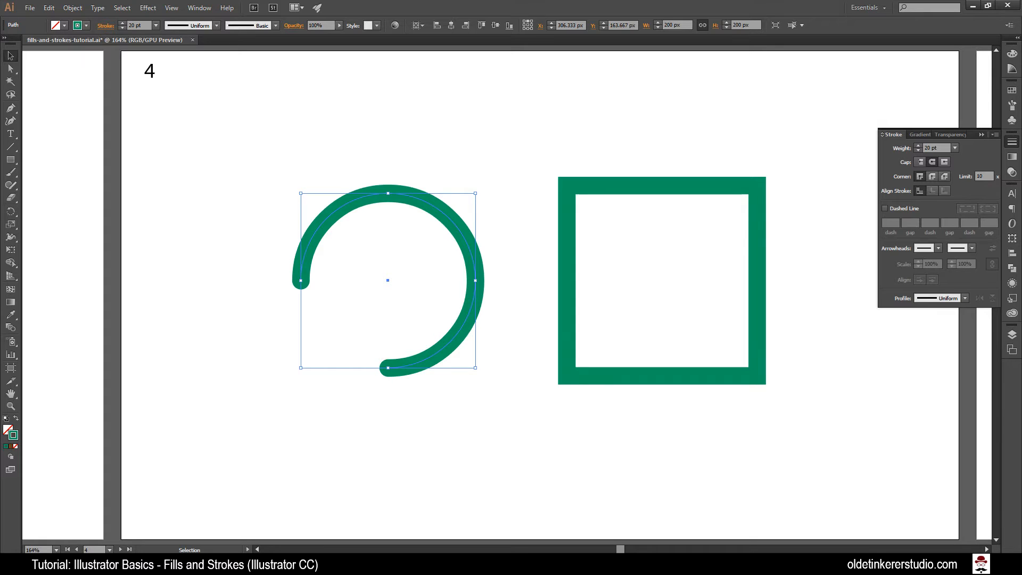
click(945, 162)
click(917, 161)
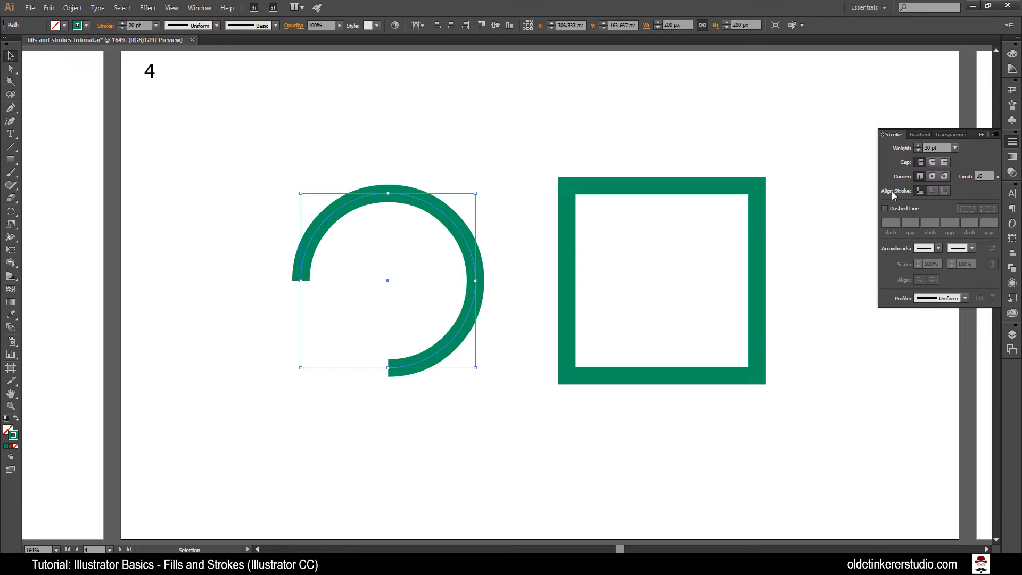
Step: Add the Arrow 2 arrowhead to the start point of the open green circle
click(939, 252)
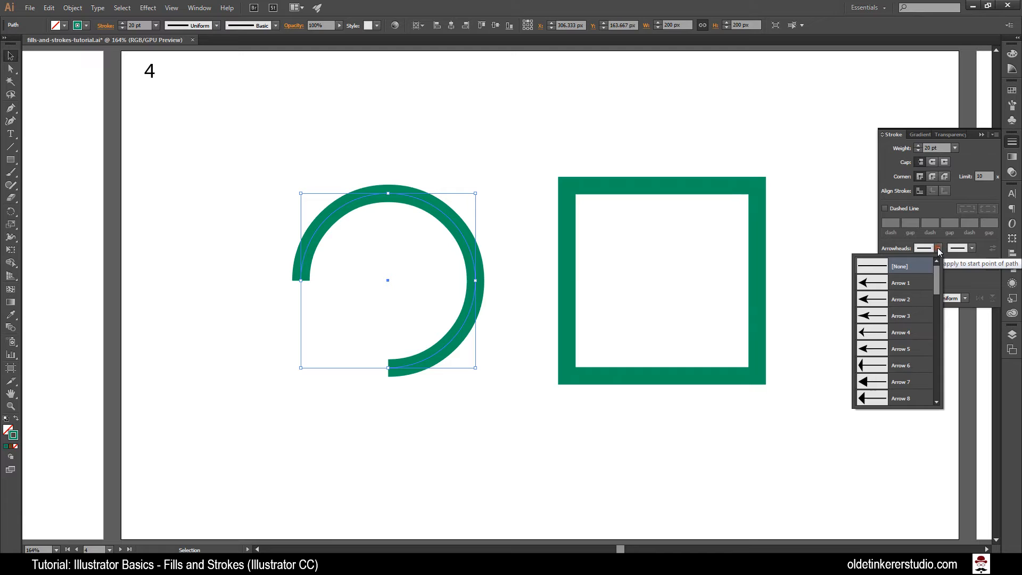
click(908, 299)
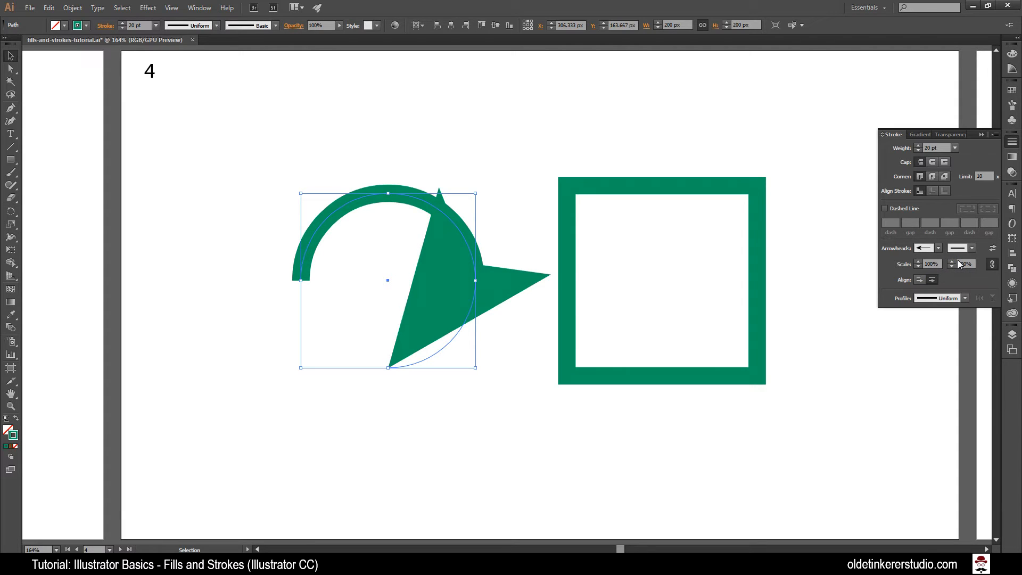
Step: Link the start and end arrowhead scales of the open circle's stroke and set them to 30%
click(992, 264)
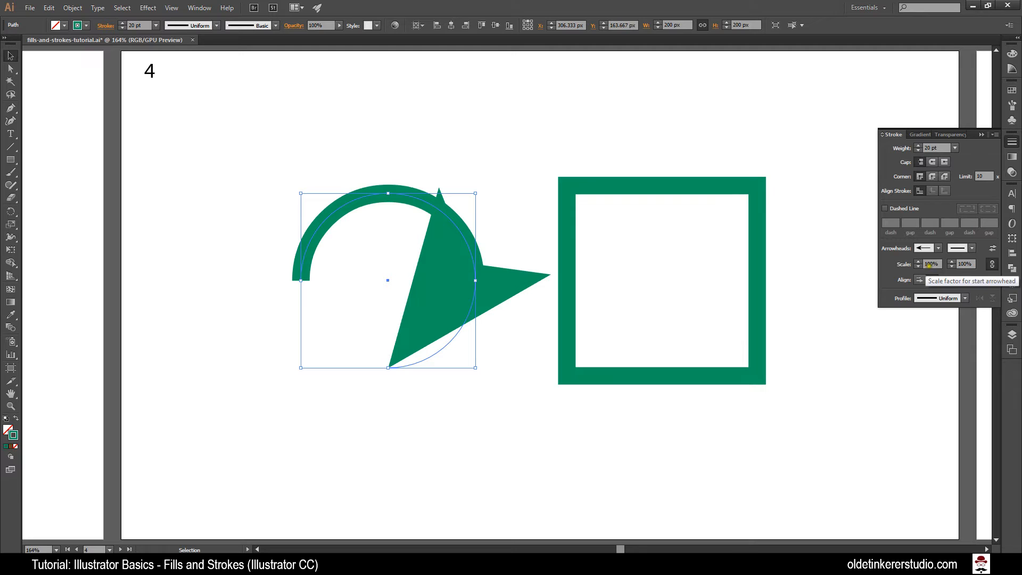
drag(930, 265, 913, 265)
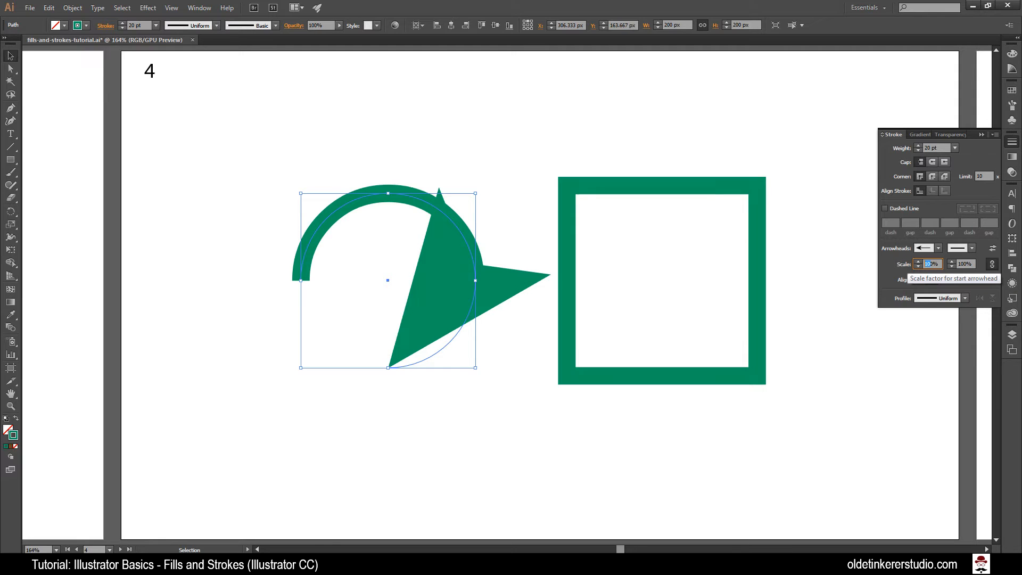
text(3)
key(Tab)
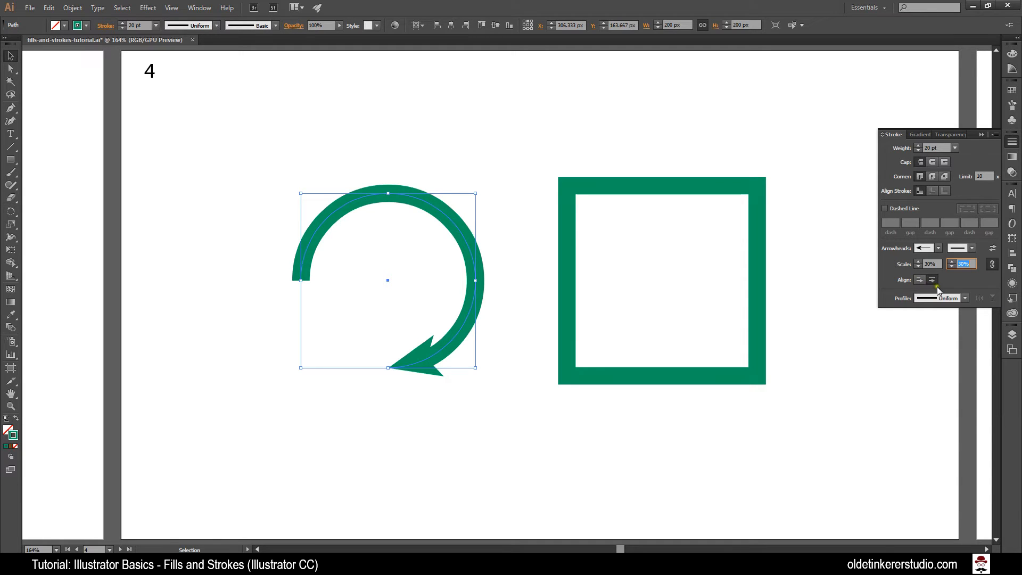
Step: Add the Arrow 21 arrowhead to the open circle's end point and swap the start and end arrowheads
click(971, 248)
scroll(952, 306, down, 4)
scroll(952, 307, down, 2)
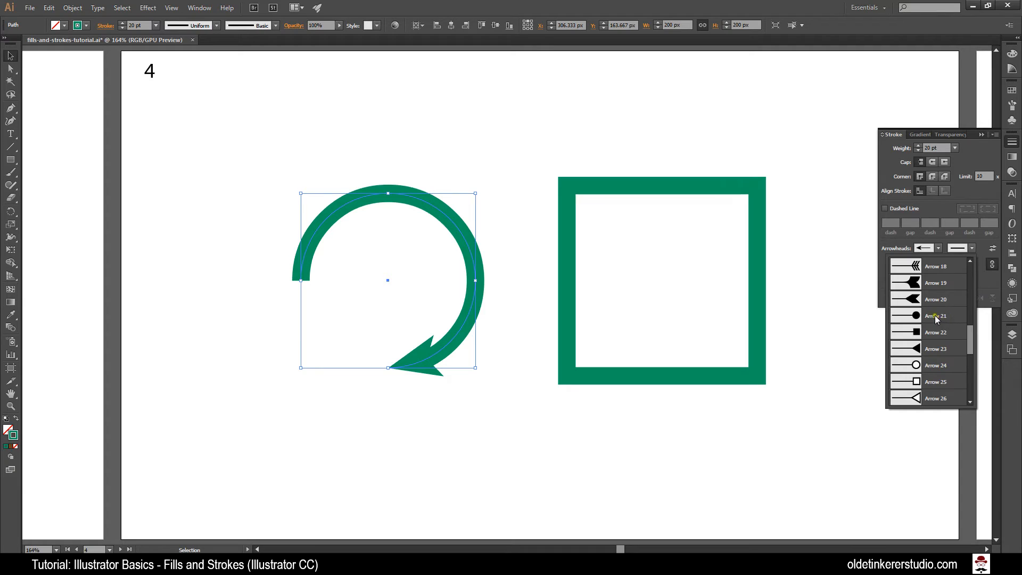
click(936, 317)
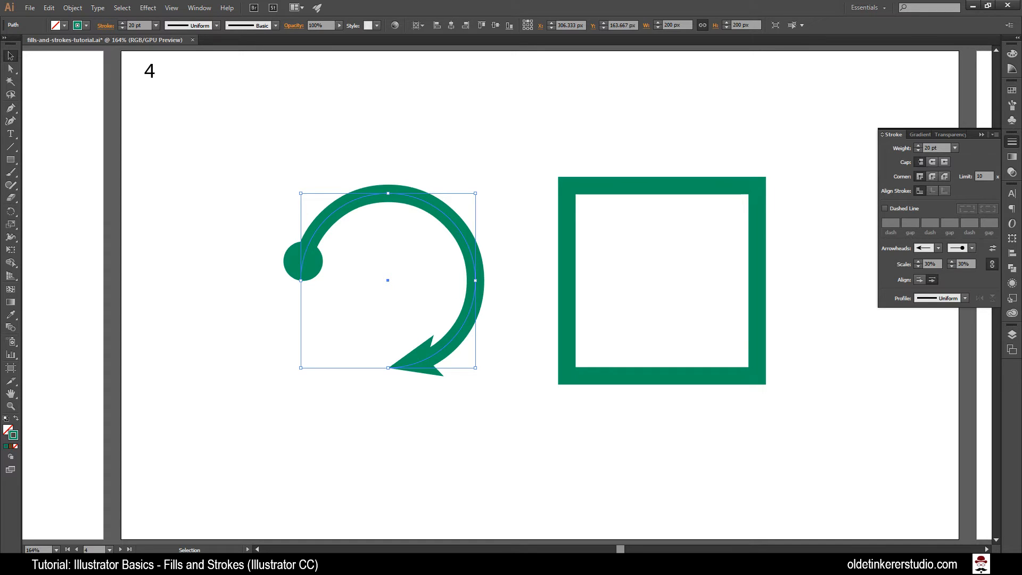
click(992, 249)
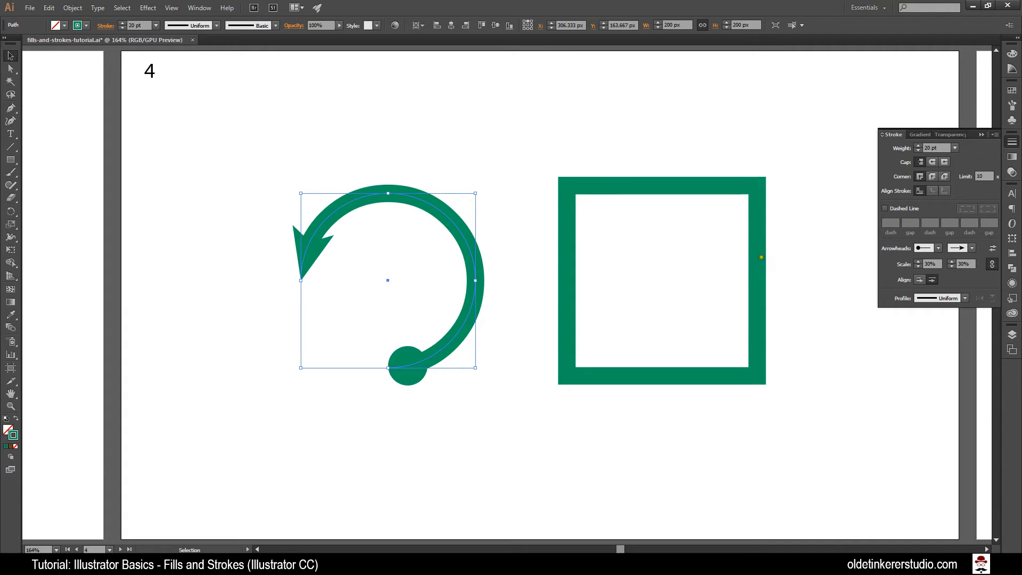
Step: Turn the green square's stroke into a dashed line with all three dashes and gaps set to 8 pt
click(756, 258)
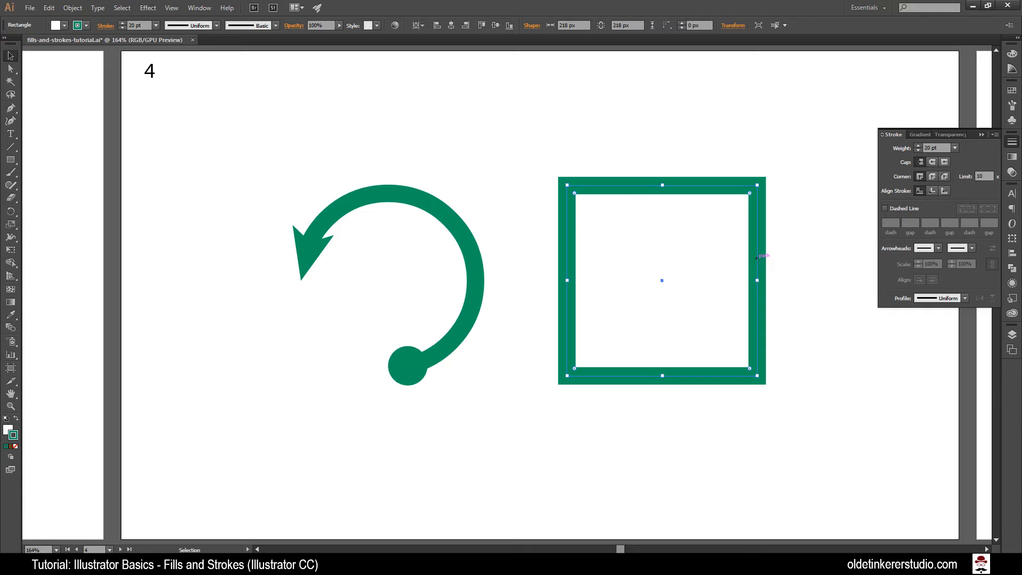
click(885, 209)
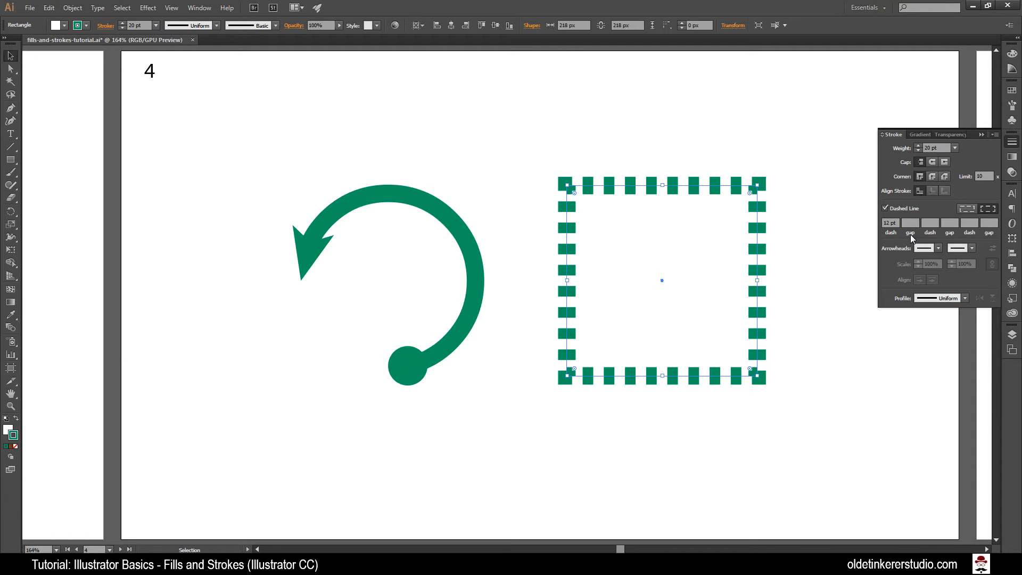
click(891, 222)
text(8)
key(Tab)
text(8)
key(Tab)
text(8)
key(Tab)
text(8)
key(Tab)
text(8)
key(Tab)
text(8)
key(Tab)
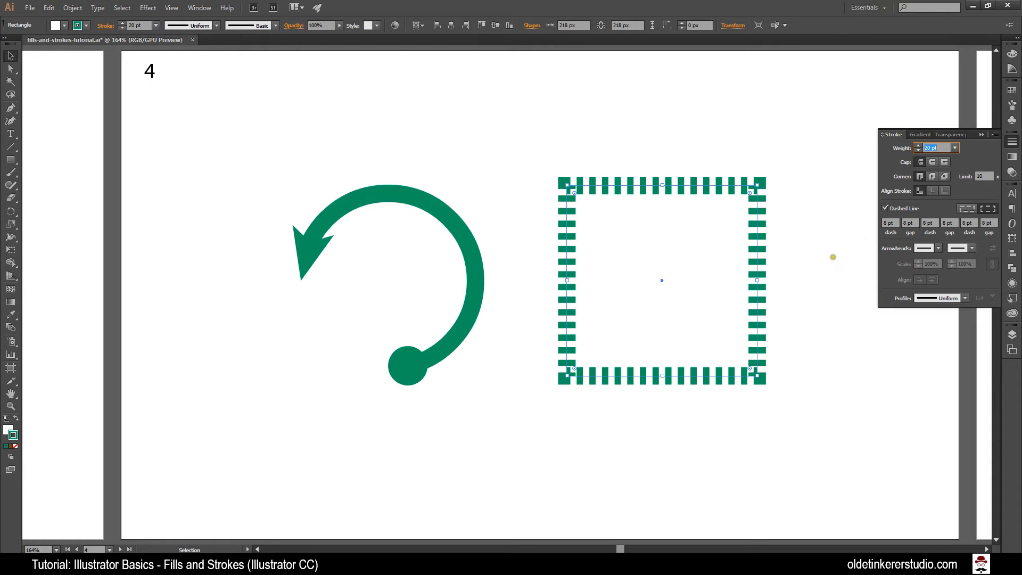
Step: Set all three gap values of the green square's dashed stroke to 12 pt
click(915, 224)
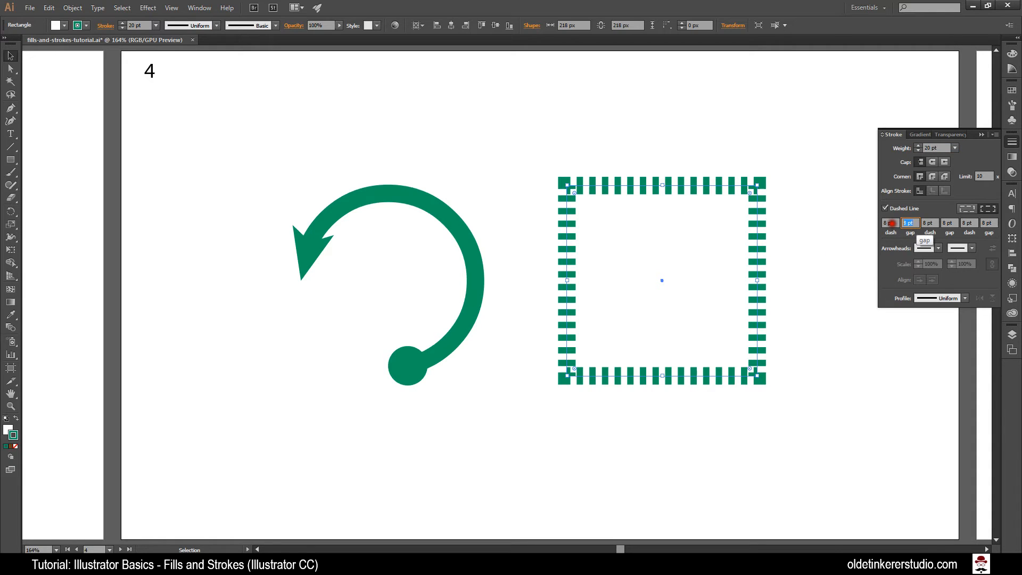
text(12)
key(Tab)
key(Tab)
text(12)
key(Tab)
key(Tab)
text(12)
key(Tab)
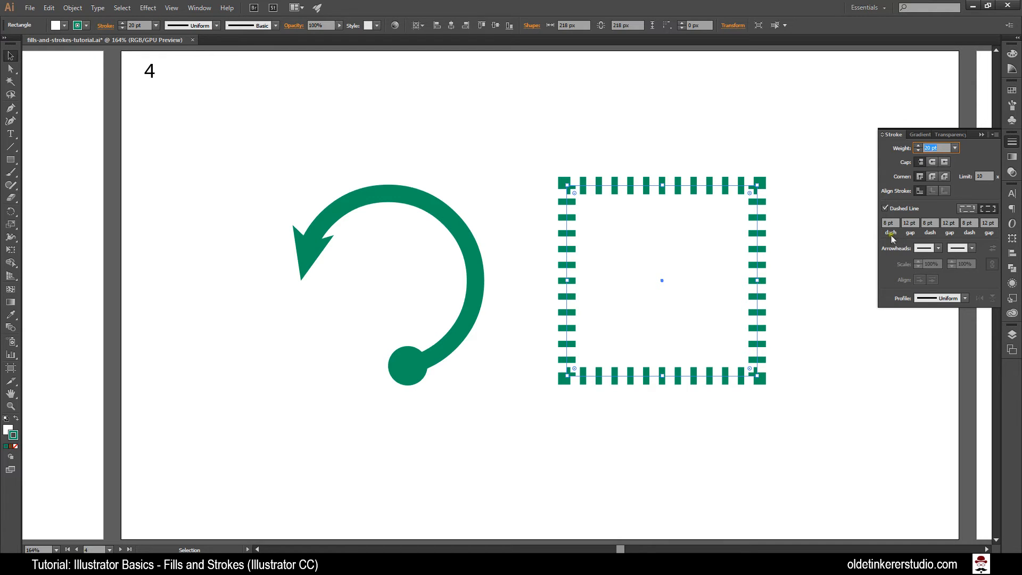
Step: Try preserving exact dash and gap lengths on the square, return to dashes aligned to corners and put the stroke options away
click(963, 208)
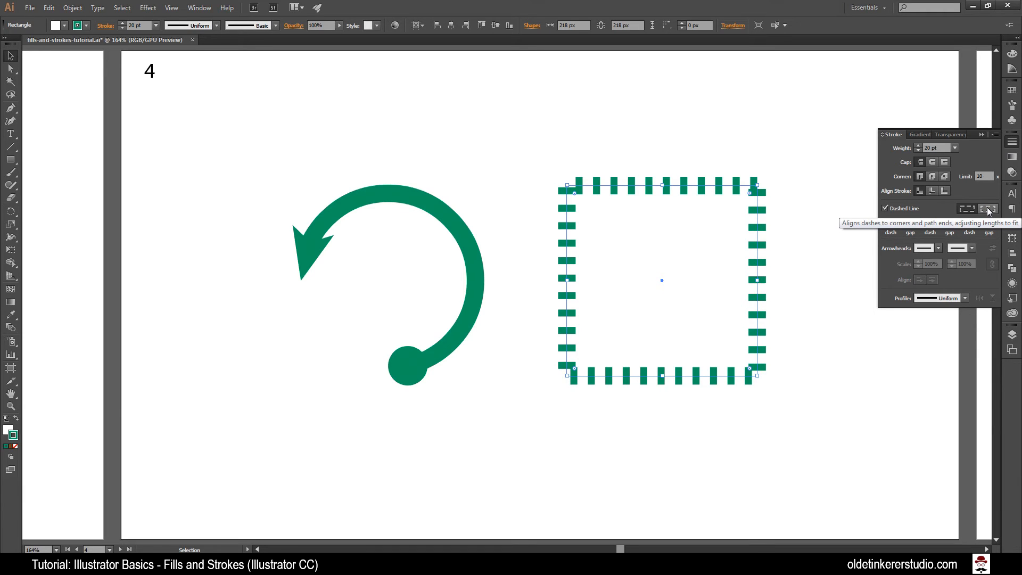
click(987, 209)
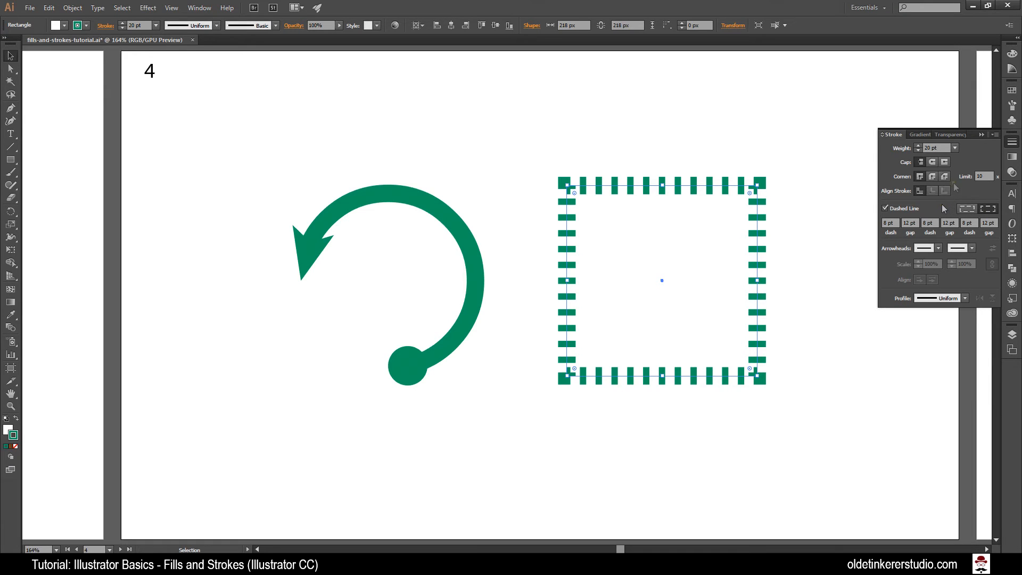
click(980, 134)
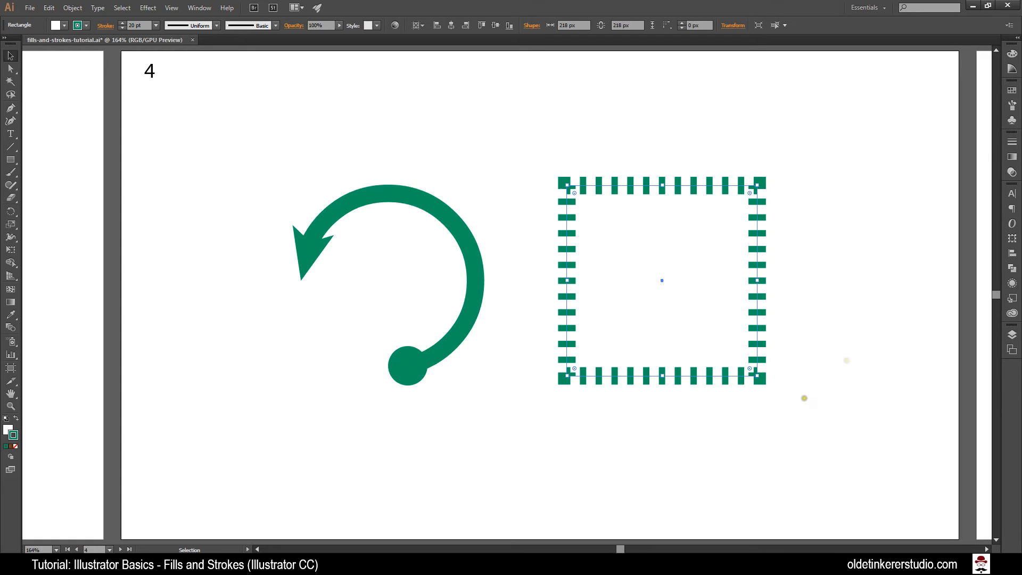
Step: On artboard 5, give the clock ring's stroke the White, Black preset gradient and apply it across the stroke
drag(620, 549, 663, 550)
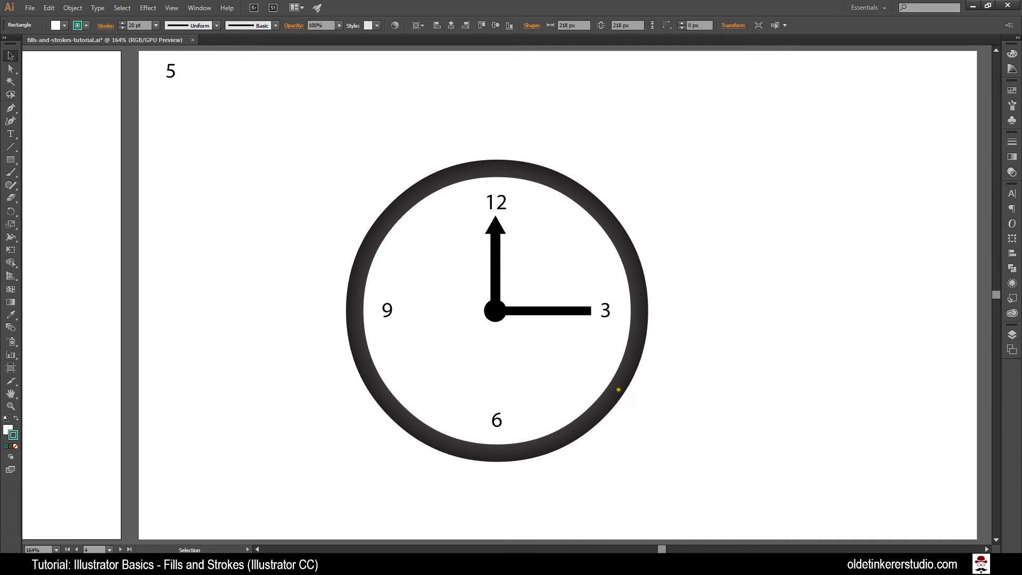
click(618, 387)
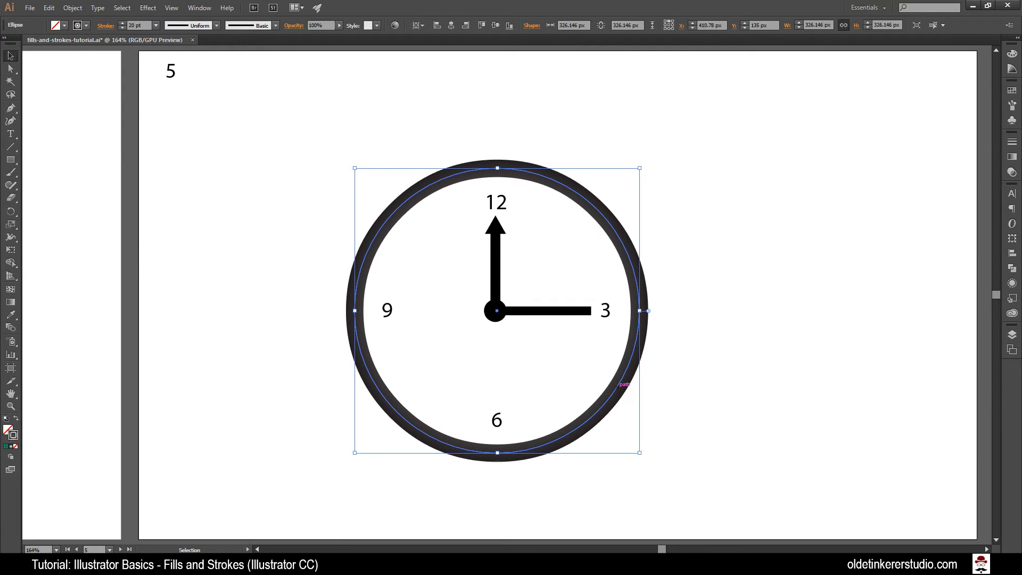
click(1010, 143)
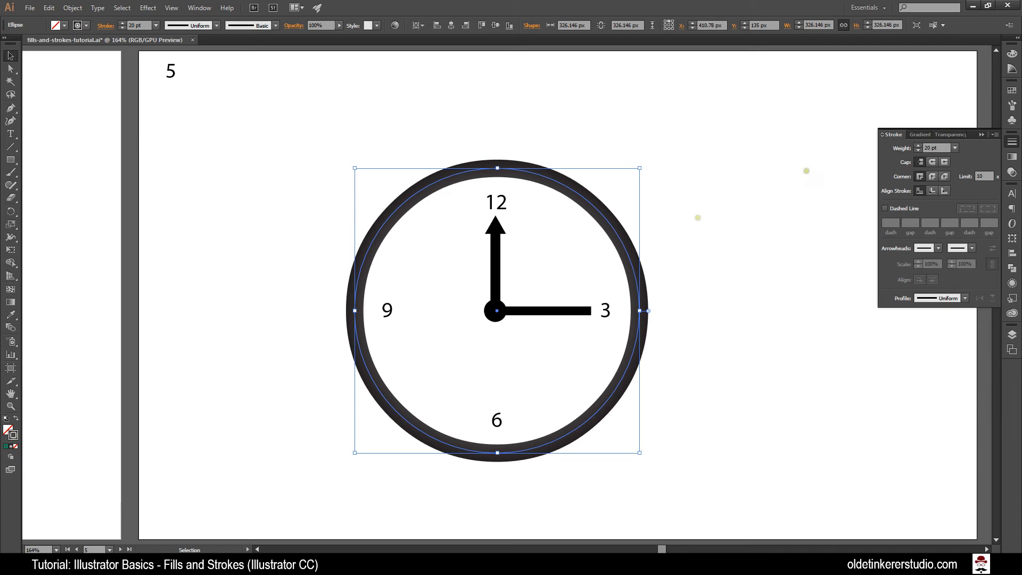
click(921, 135)
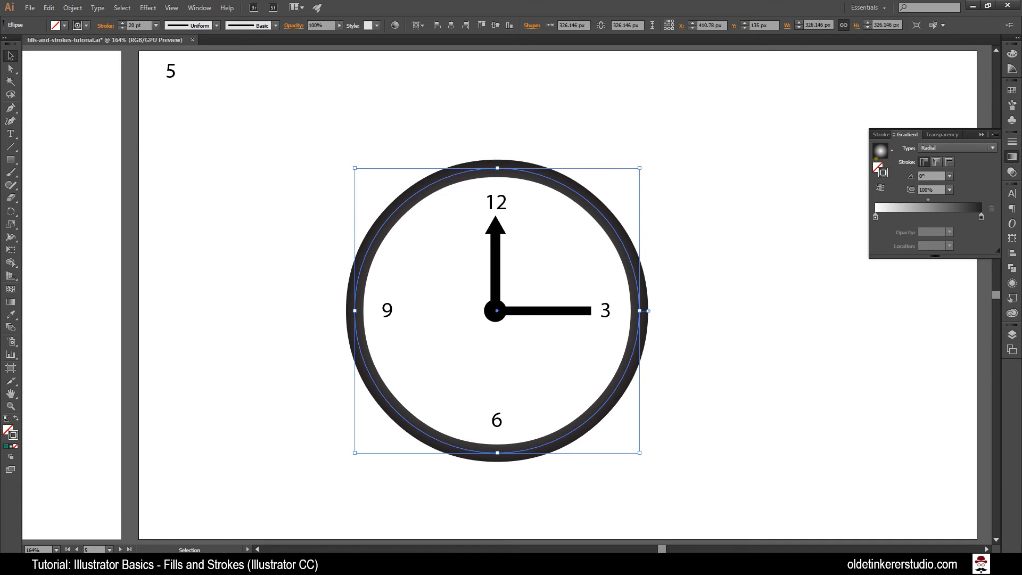
click(892, 150)
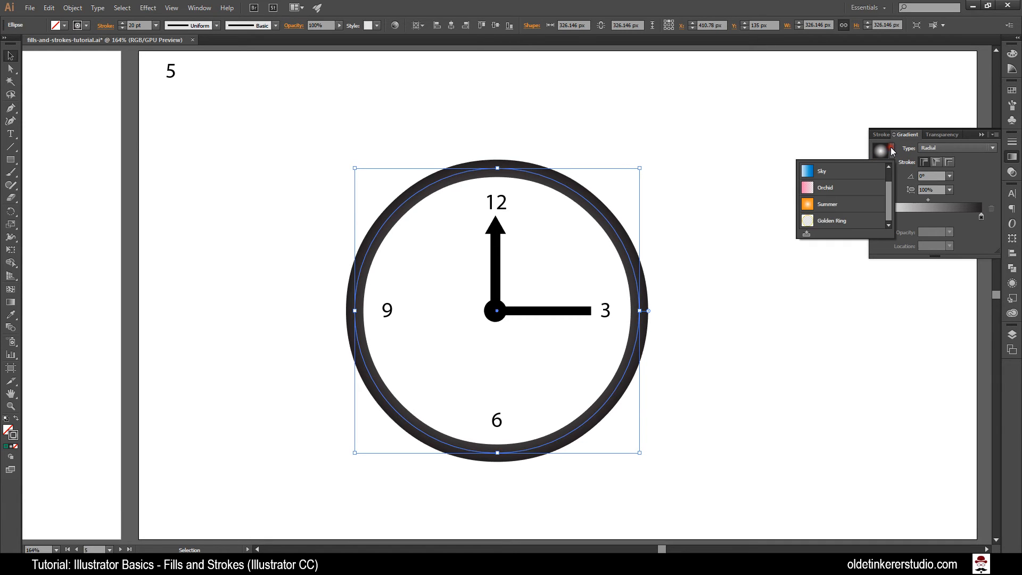
scroll(894, 201, up, 3)
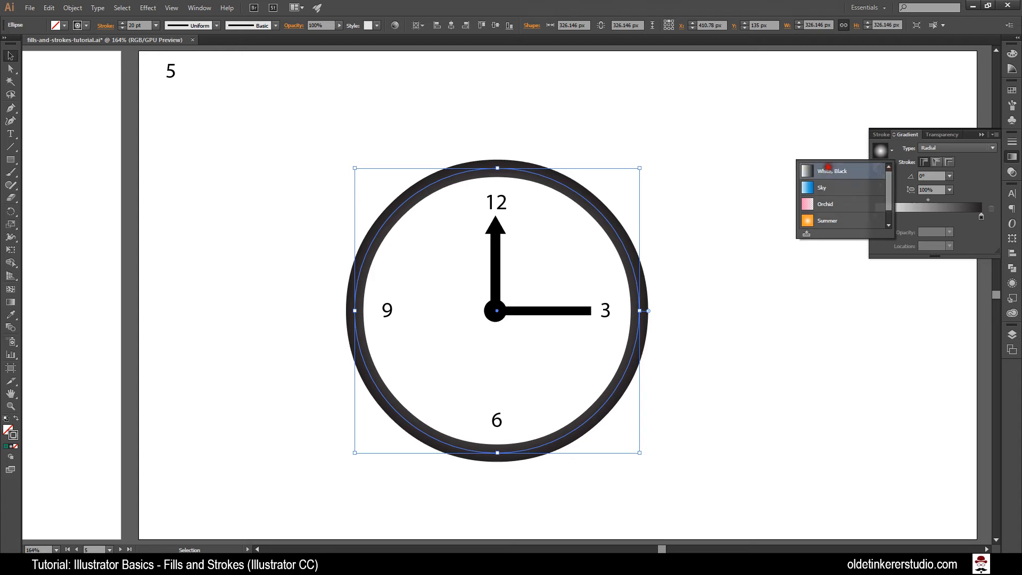
click(825, 171)
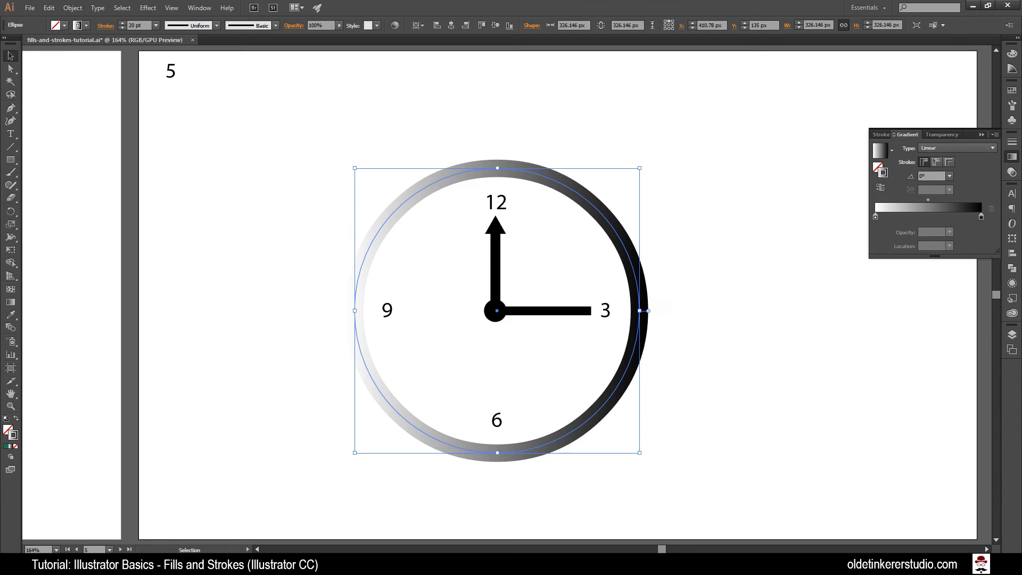
click(949, 162)
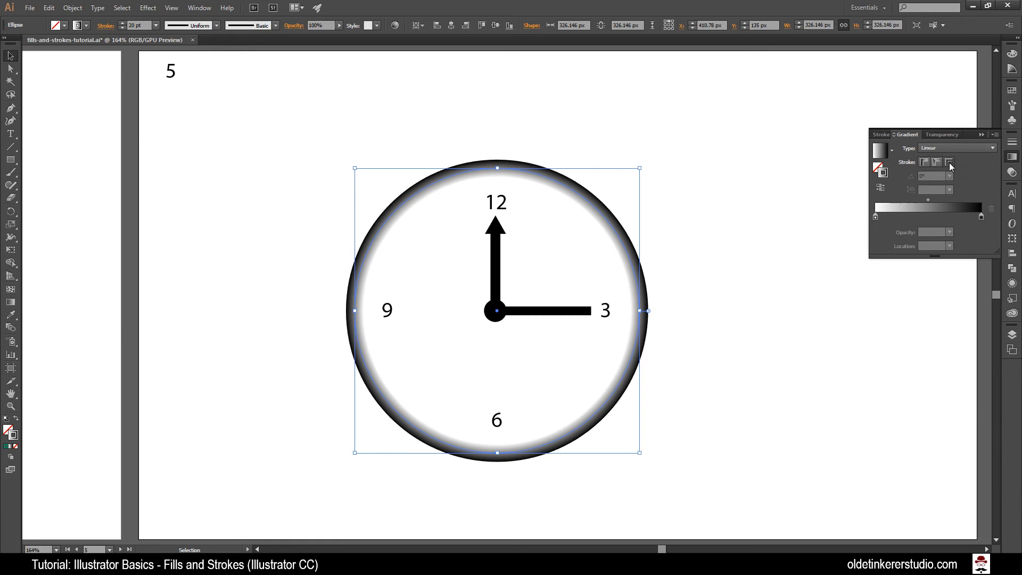
Step: Change the white starting stop of the clock ring's gradient to the bright red swatch
double_click(876, 218)
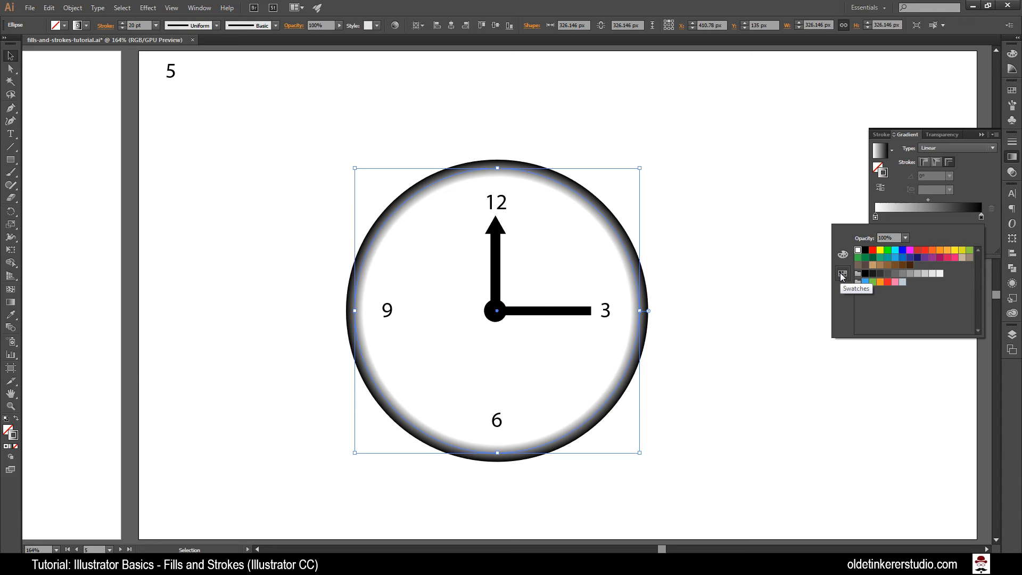
click(873, 250)
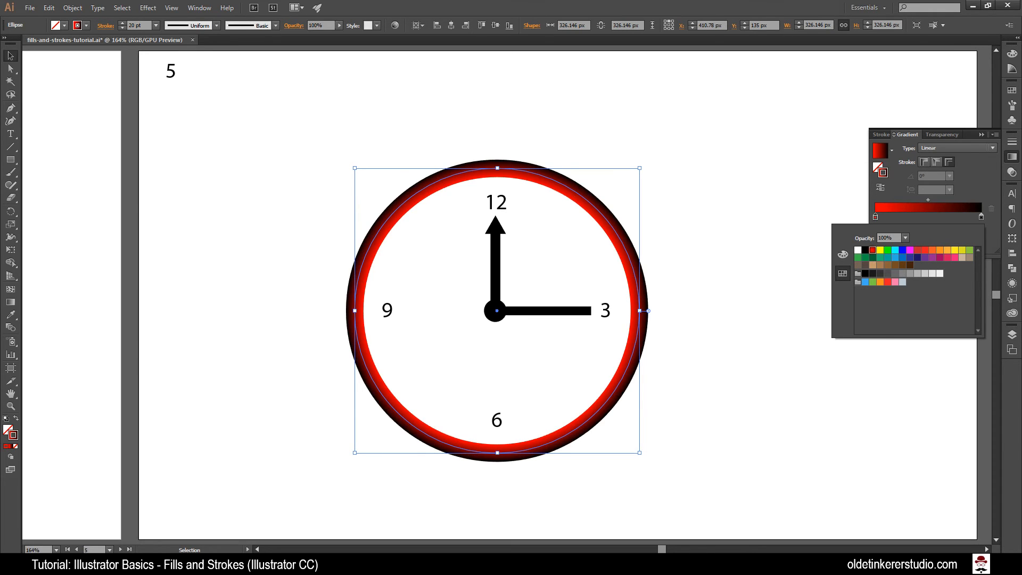
click(970, 176)
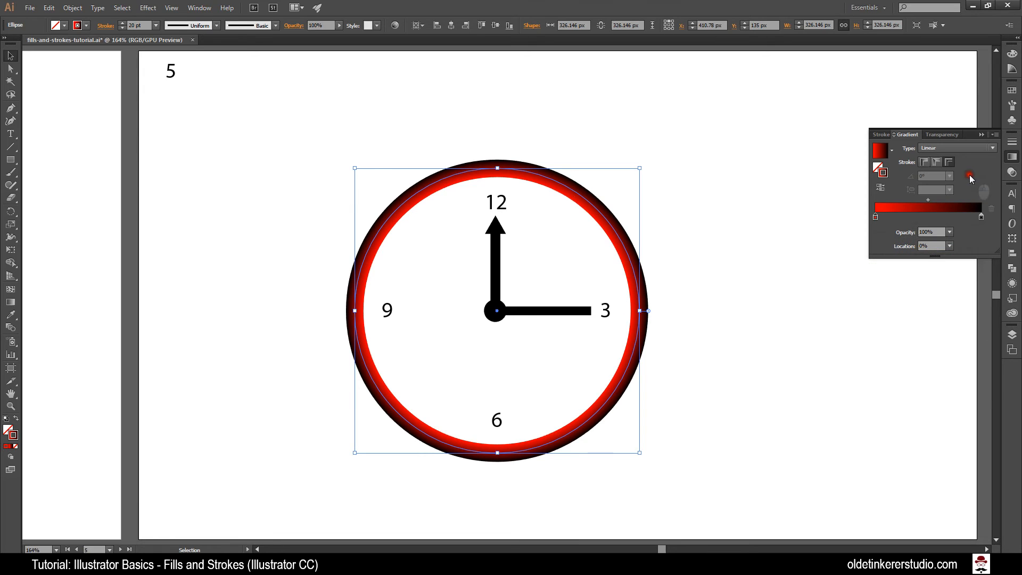
Step: Change the black end stop of the ring's gradient to dark brown with RGB values 50, 29, 0
double_click(980, 217)
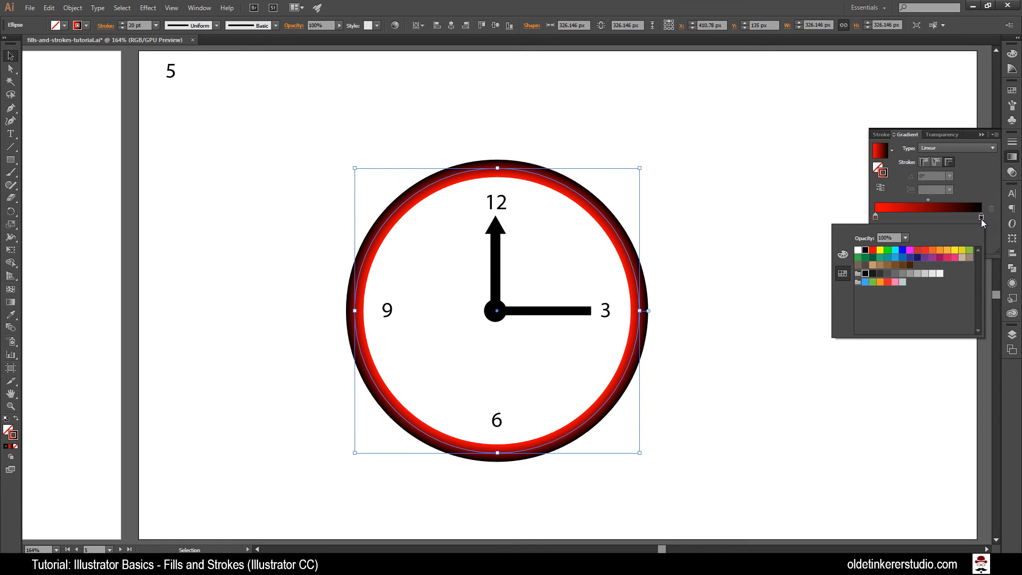
click(844, 254)
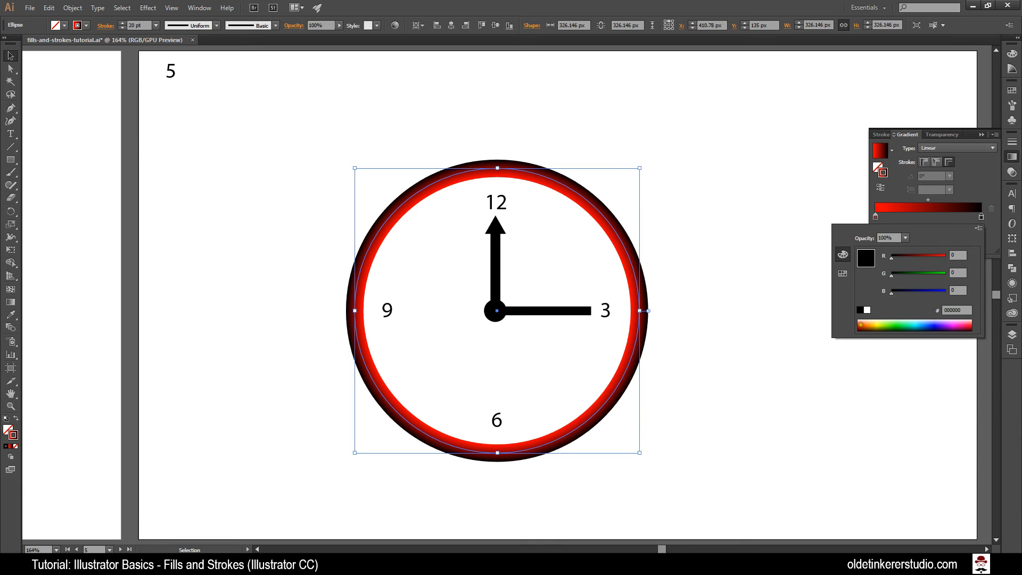
click(859, 323)
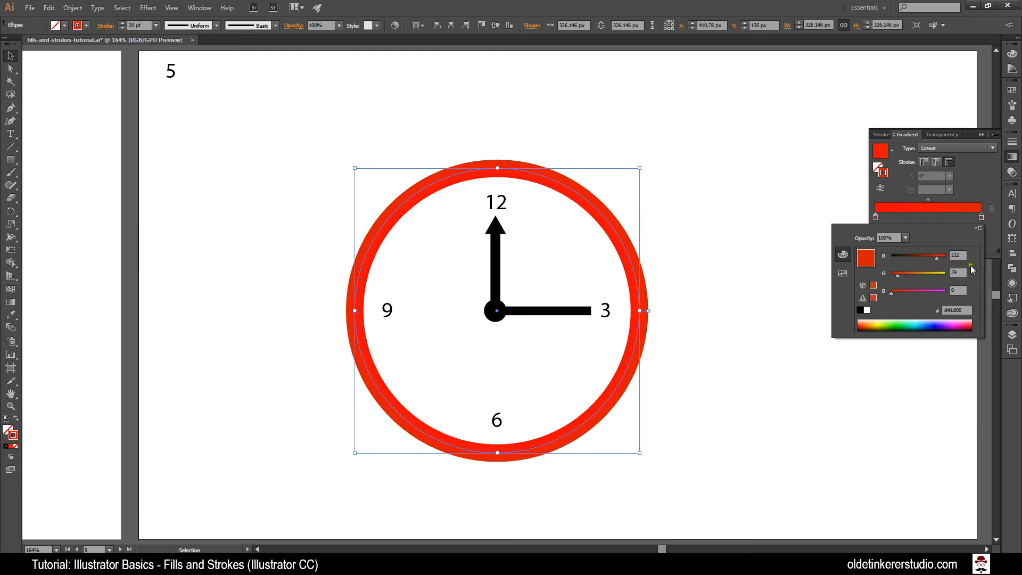
click(956, 255)
key(Tab)
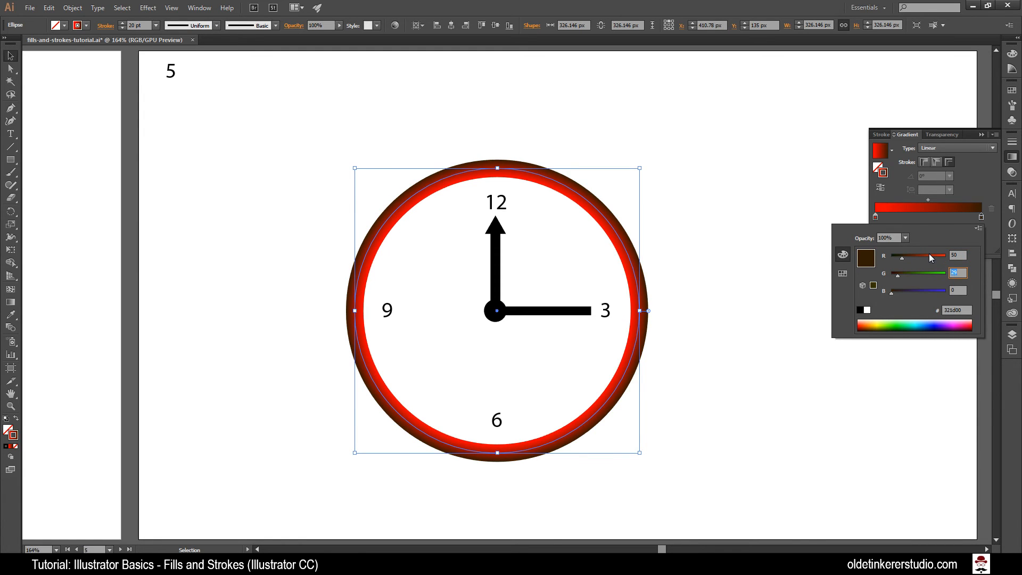
click(973, 174)
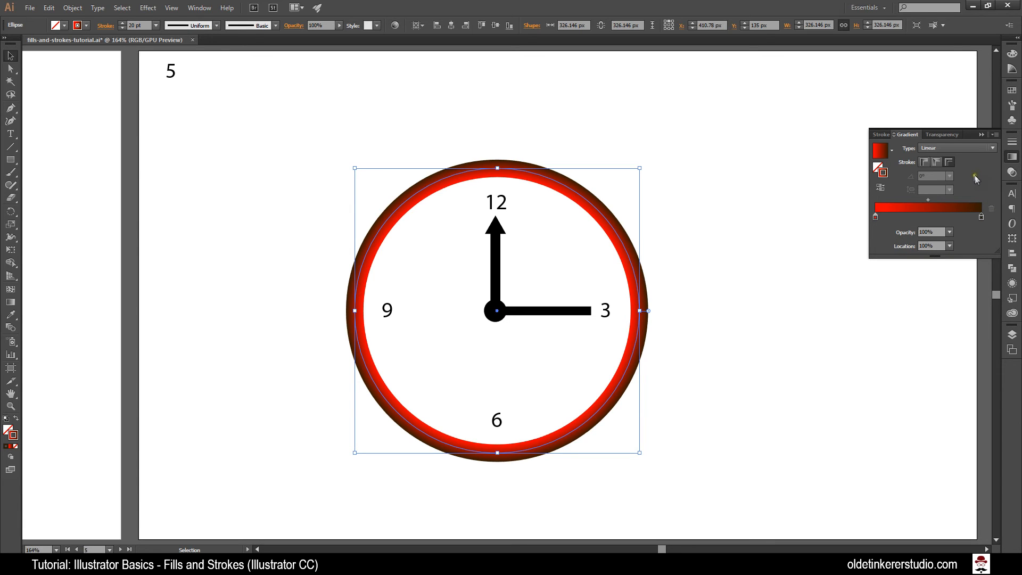
Step: Reverse the ring's gradient and duplicate its red stop to the 50% location
click(881, 190)
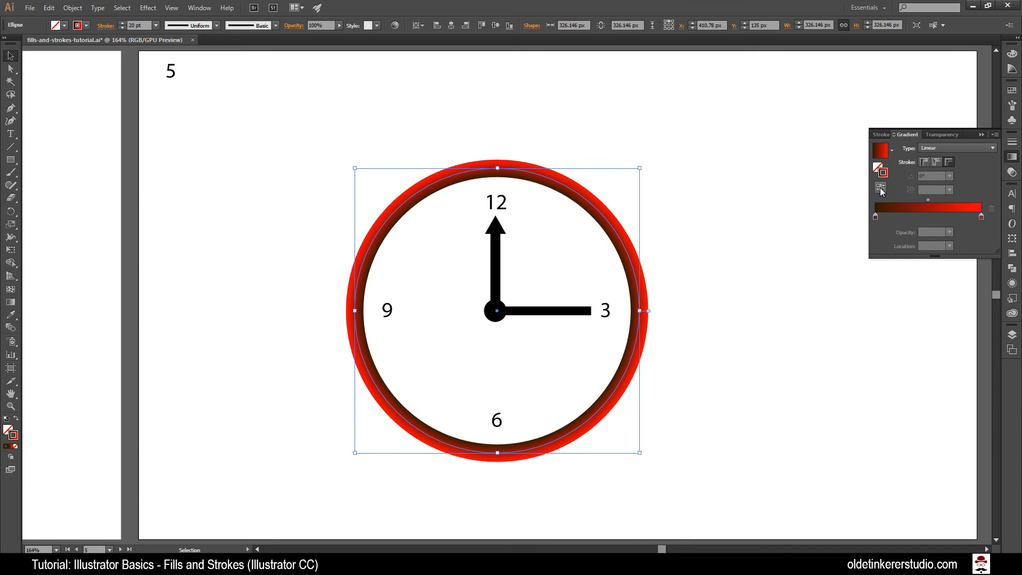
click(982, 219)
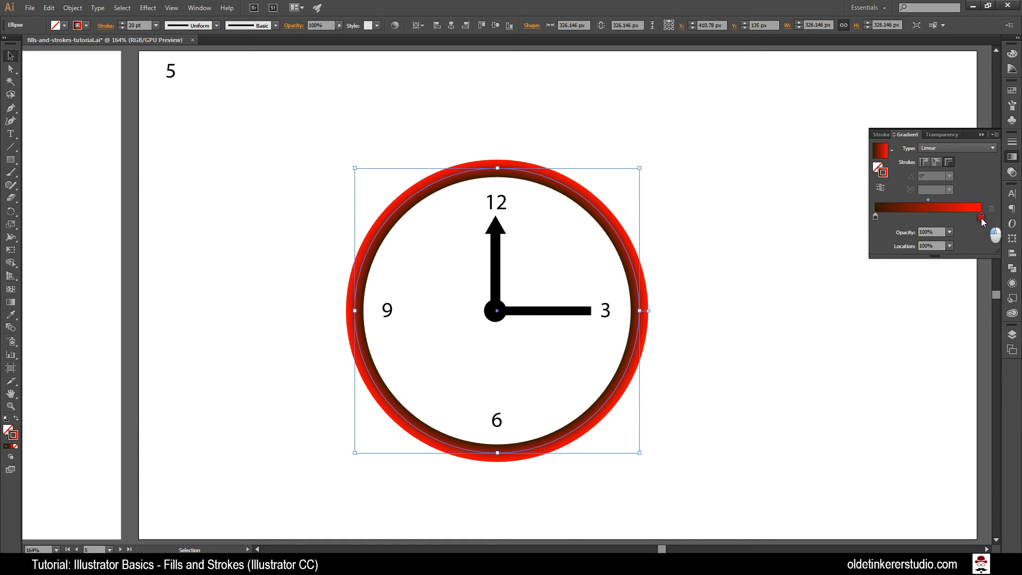
drag(983, 221, 931, 220)
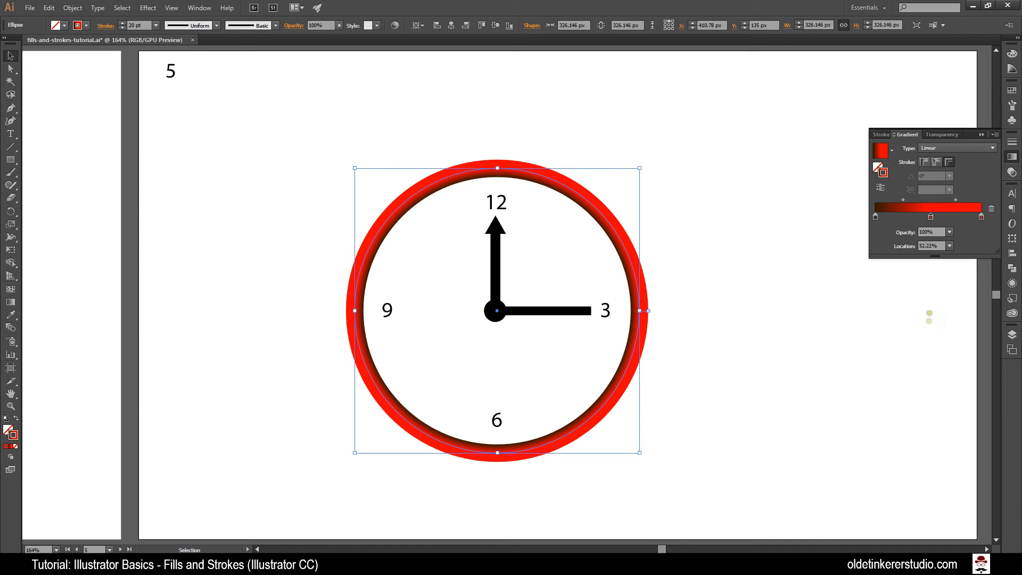
click(931, 246)
text(50%)
key(Tab)
Step: Darken the gradient's middle stop by setting its red value to 120
double_click(928, 217)
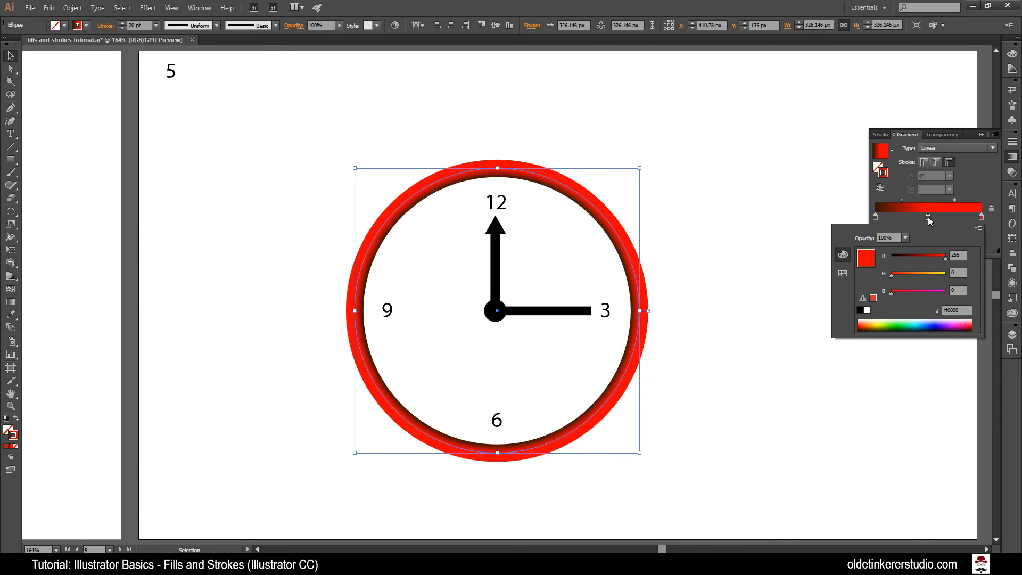
click(941, 255)
text(120)
key(Tab)
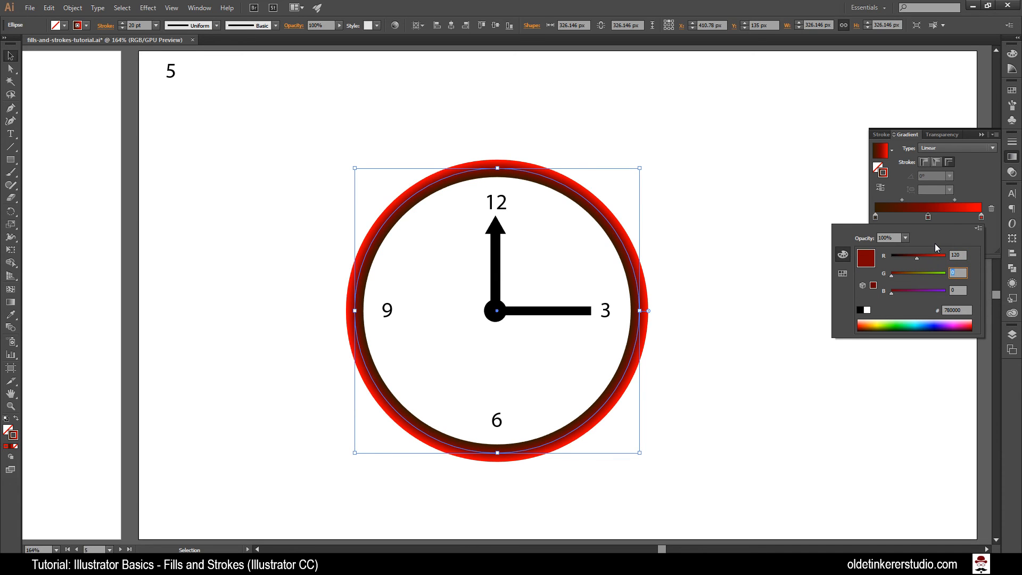
Step: Close the gradient settings and deselect the clock ring
click(967, 187)
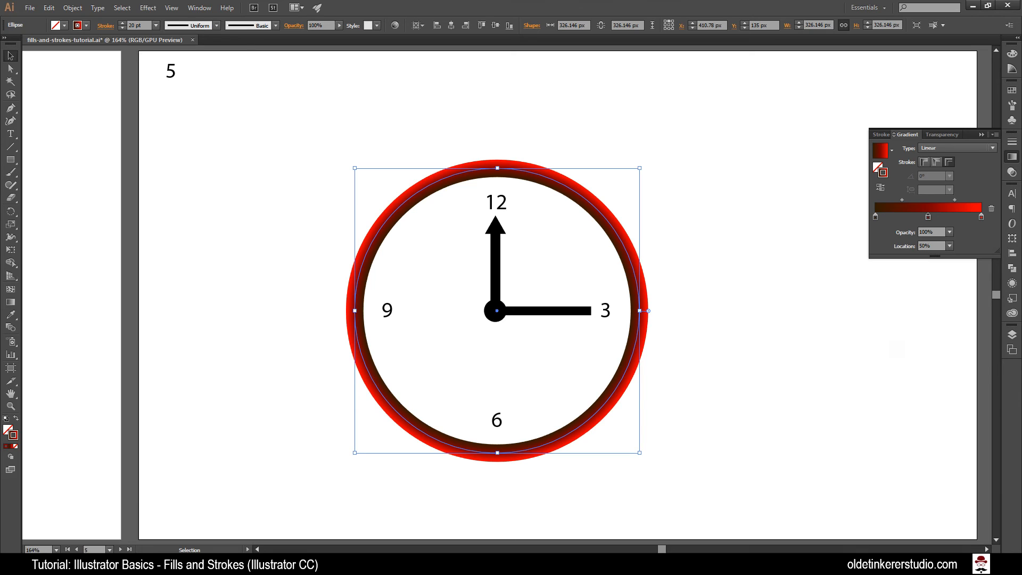
click(982, 135)
click(784, 336)
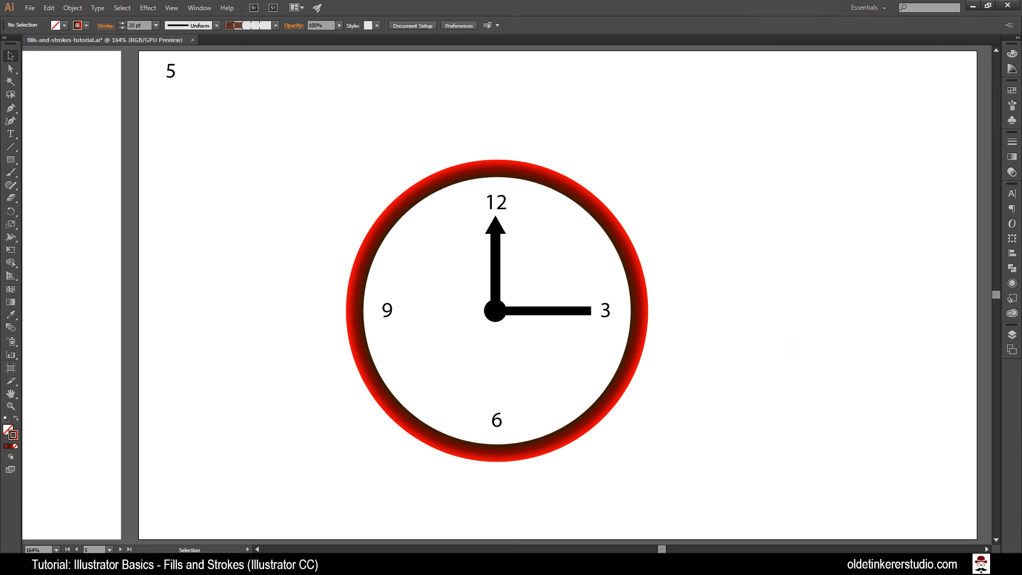
Step: On artboard 6's line, use the Width tool to widen the stroke to about 40 px at the second anchor and narrow it at the third
drag(661, 550, 700, 550)
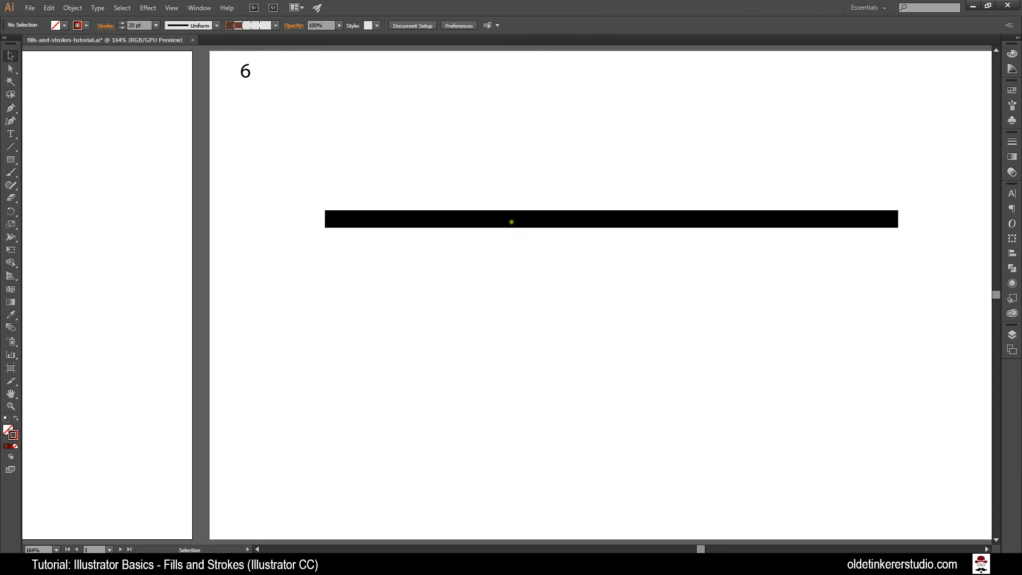
click(372, 218)
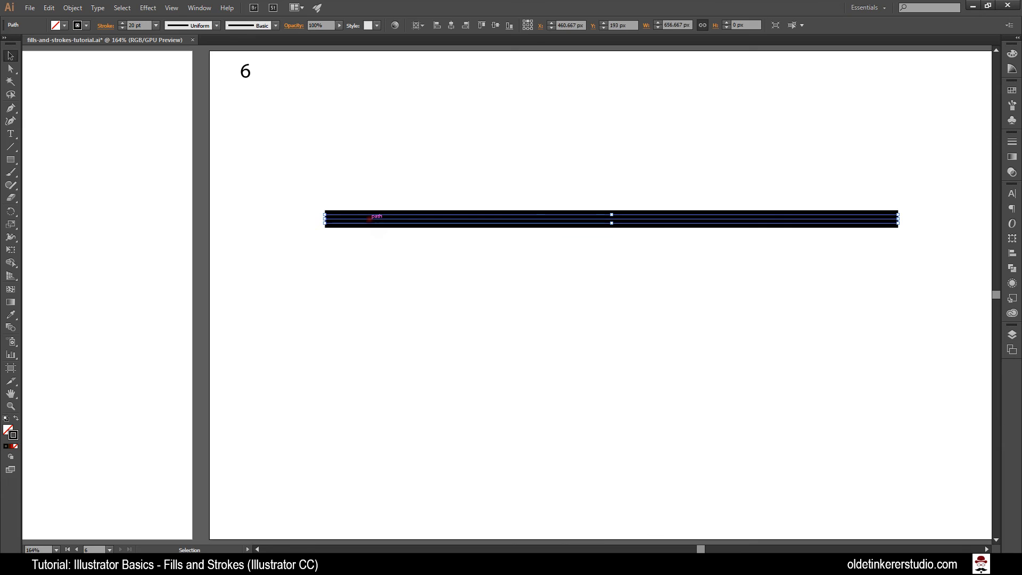
click(11, 240)
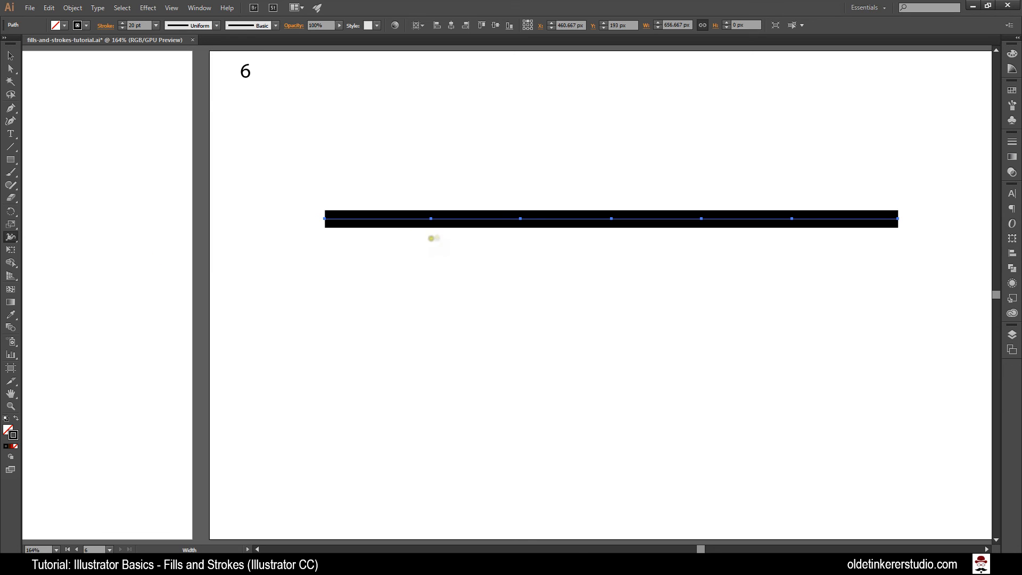
click(430, 219)
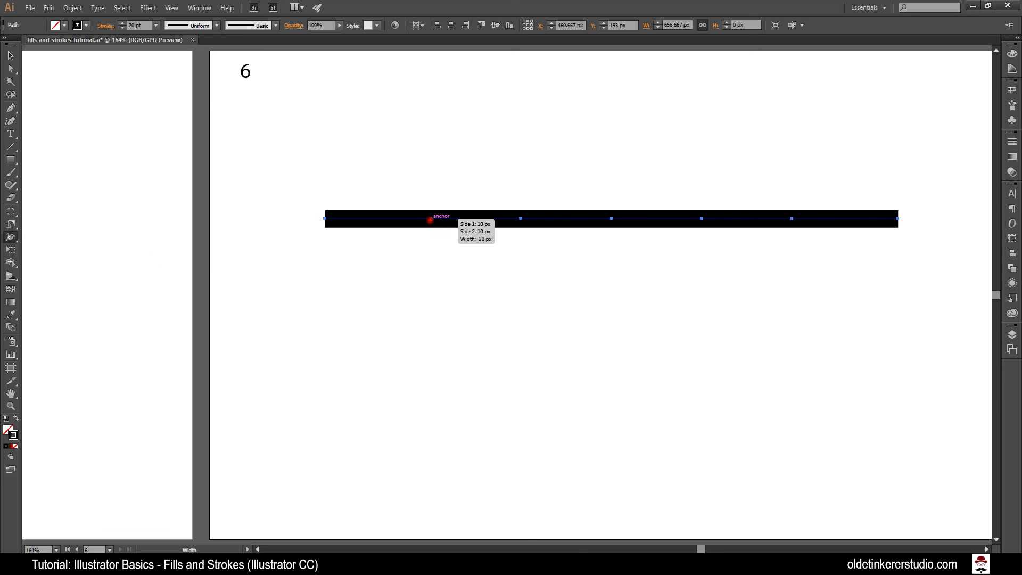
drag(430, 220, 431, 237)
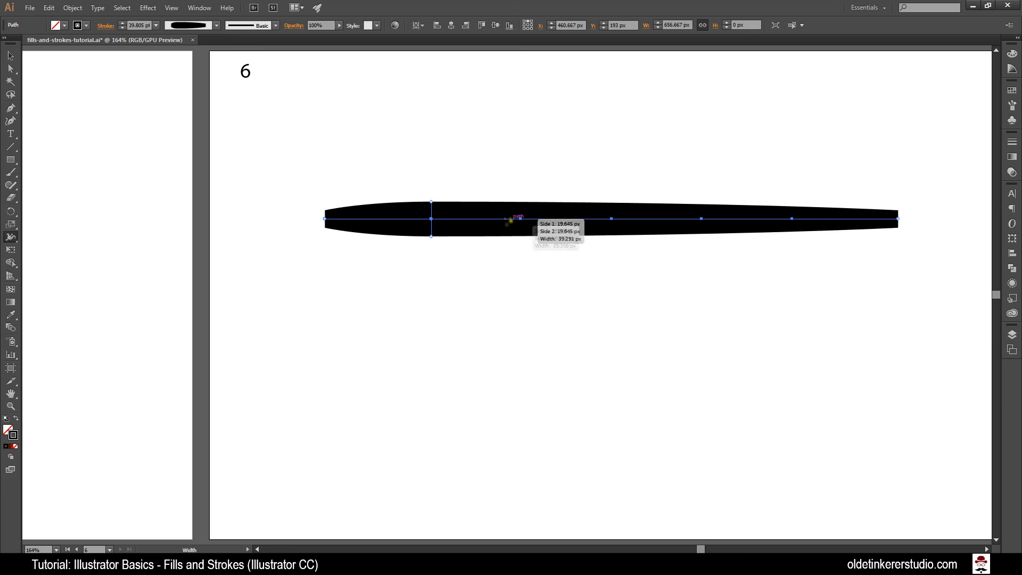
drag(521, 219, 522, 227)
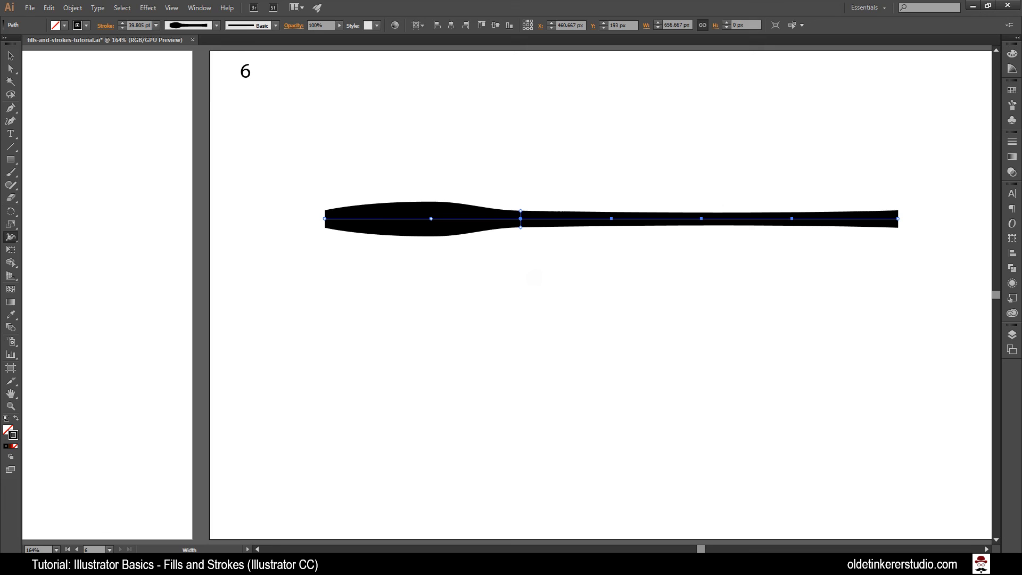
Step: Widen only the lower side of the stroke at the line's fourth anchor and only its upper side at the fifth anchor
key(alt)
key(alt)
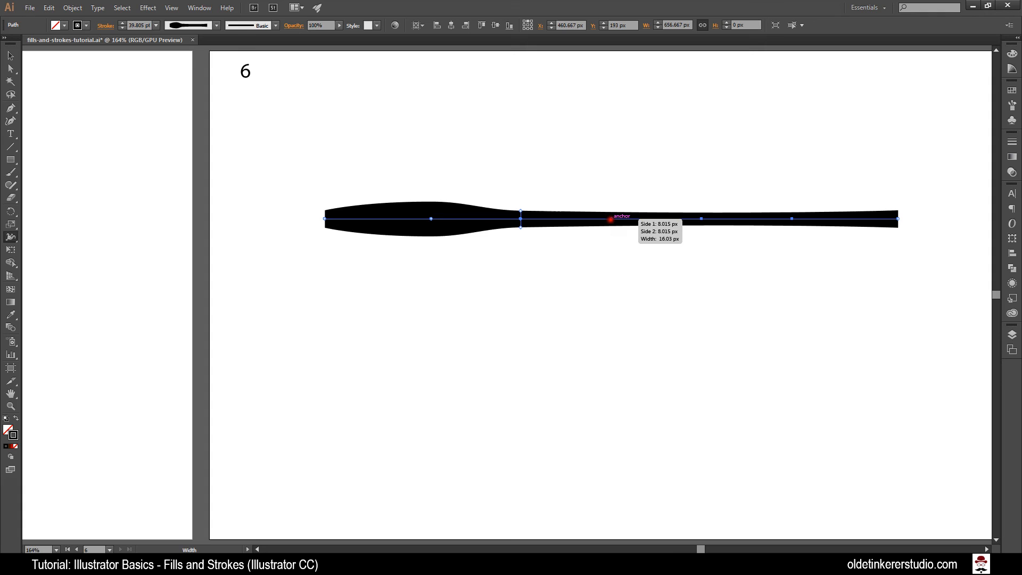
drag(610, 219, 611, 236)
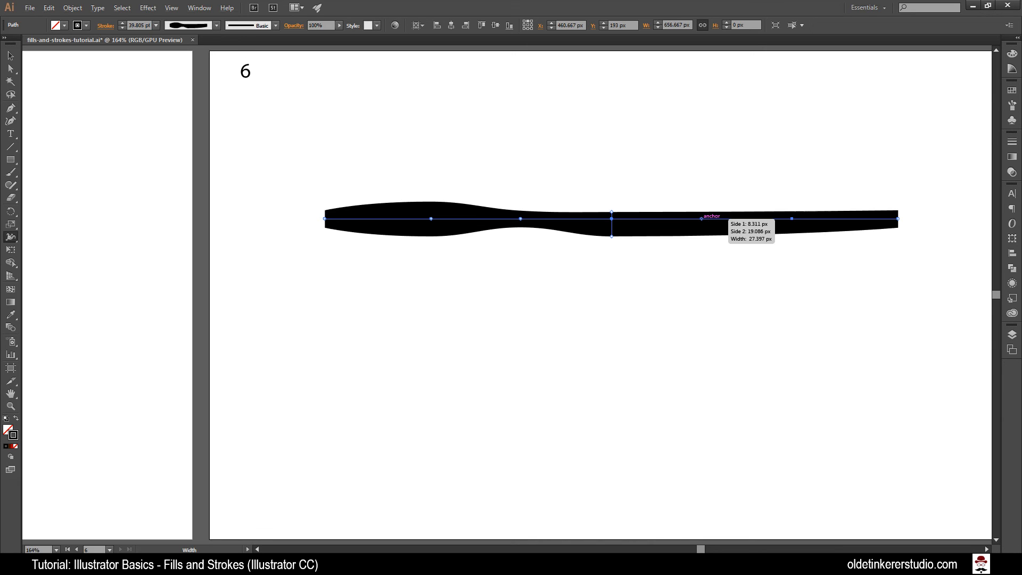
click(701, 218)
drag(701, 219, 701, 201)
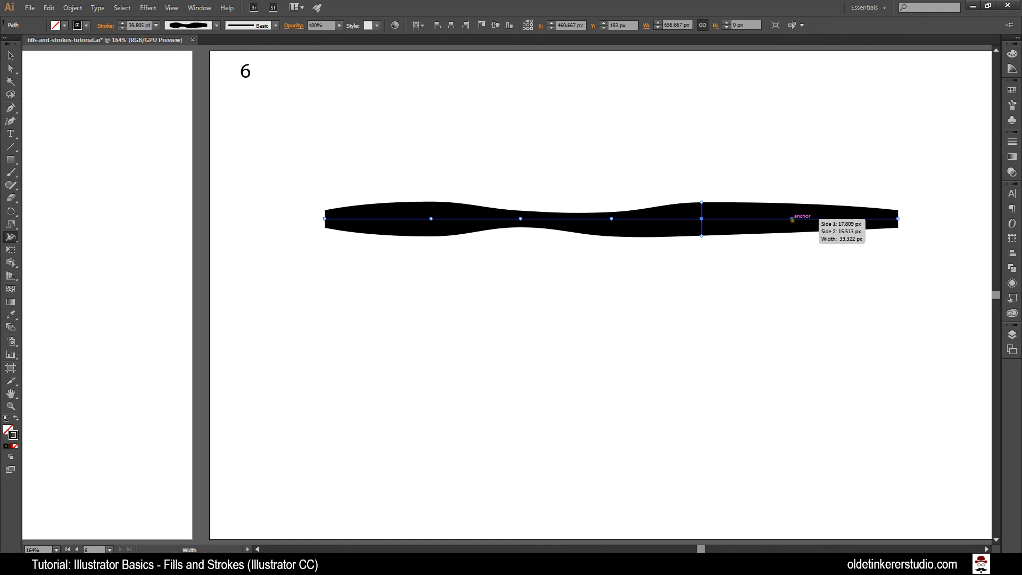
Step: View the Width Point Edit options for the line's sixth anchor and cancel without applying them
double_click(792, 218)
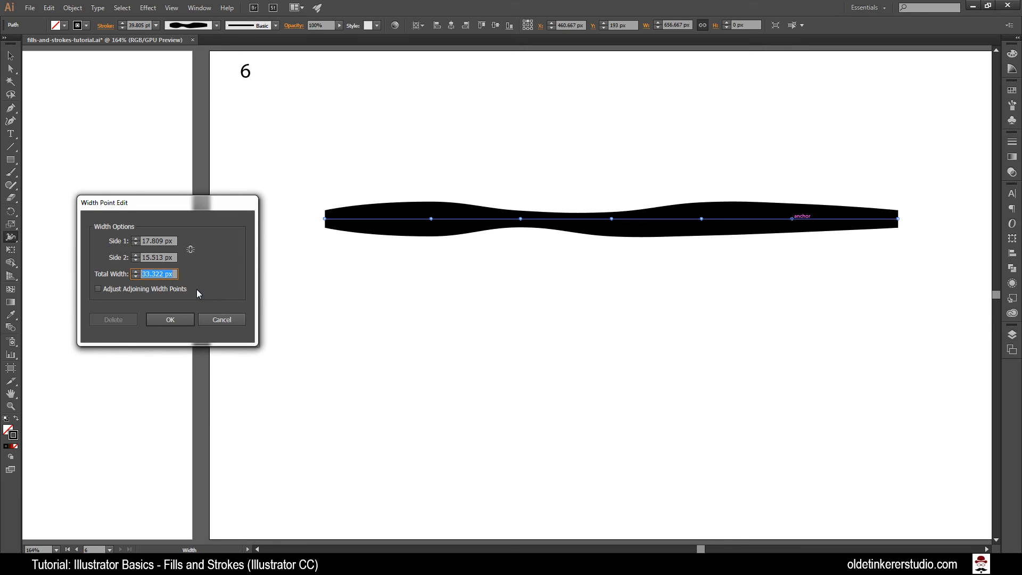
click(221, 320)
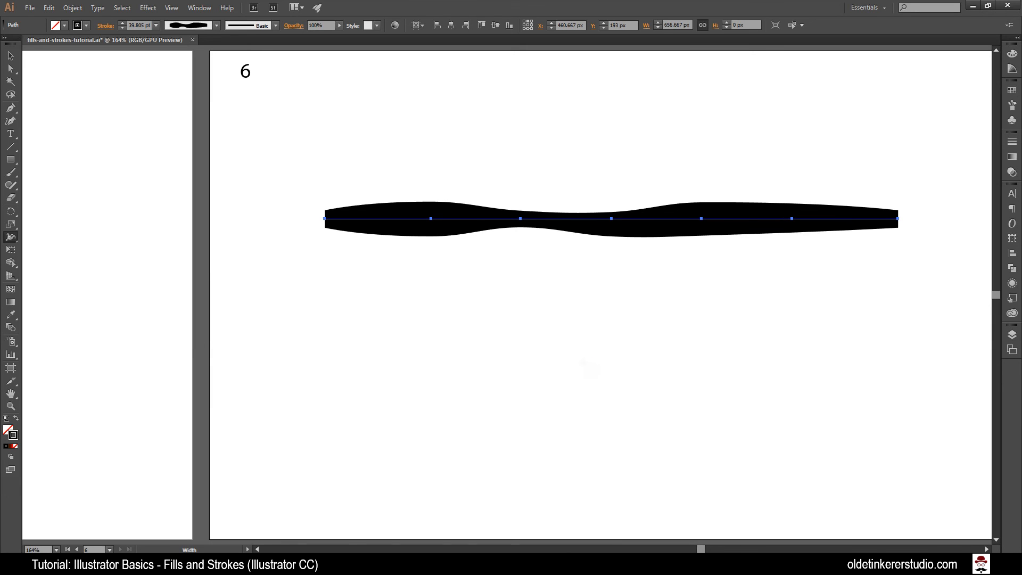